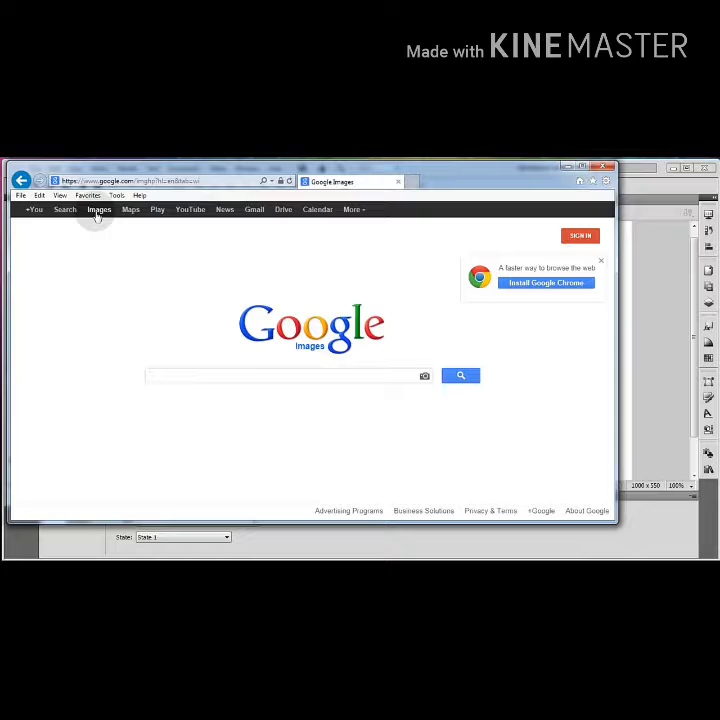
# Step: Search Google Images for "android logo"
pyautogui.write('andro')
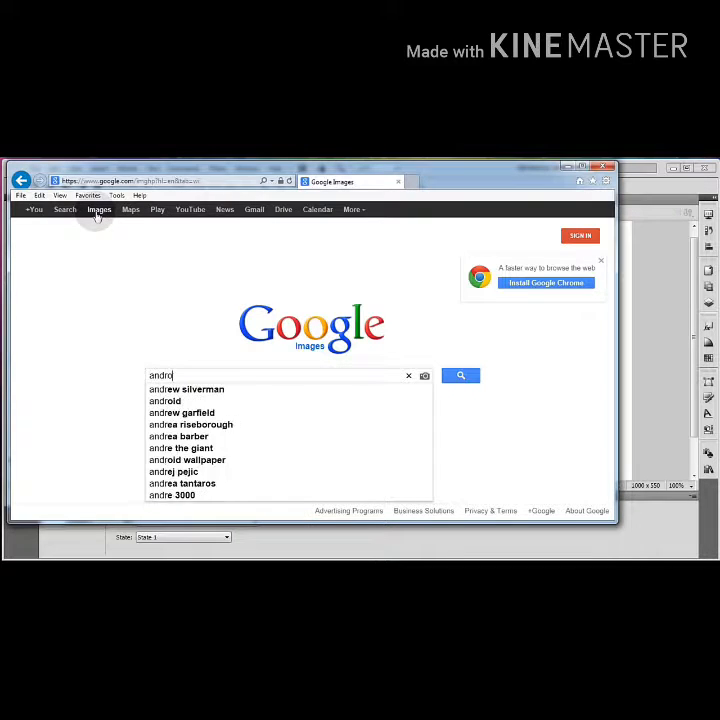
pyautogui.write('id logo')
pyautogui.press('Return')
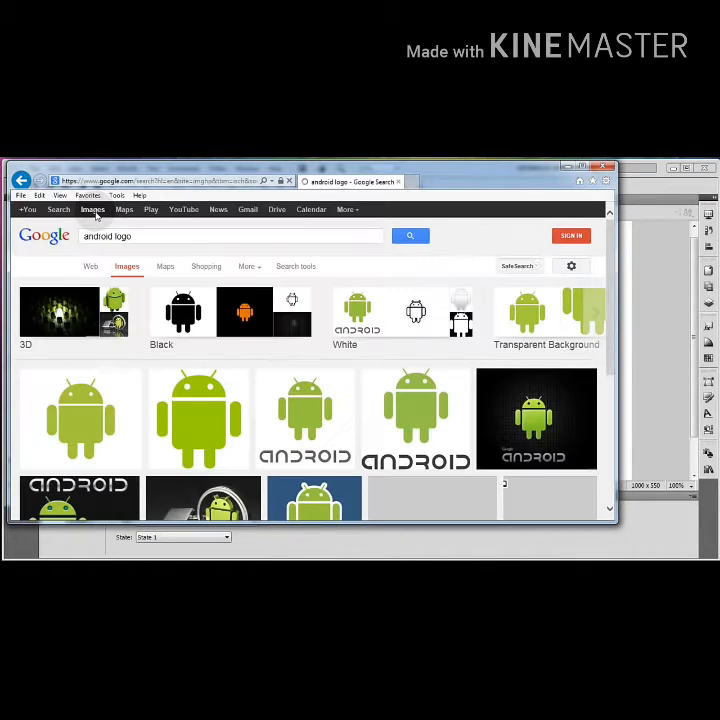
# Step: Open the full-size green Android logo from the results and copy the picture
pyautogui.click(405, 415)
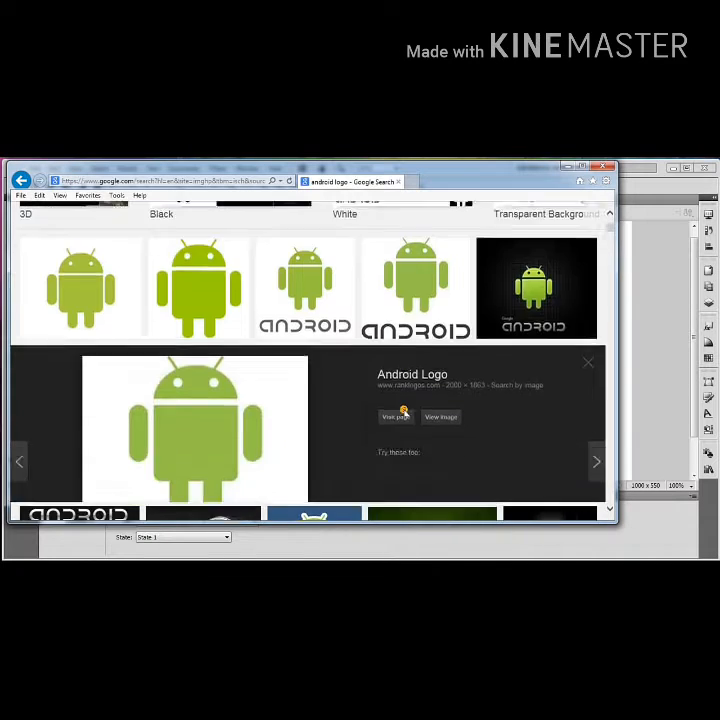
pyautogui.click(442, 348)
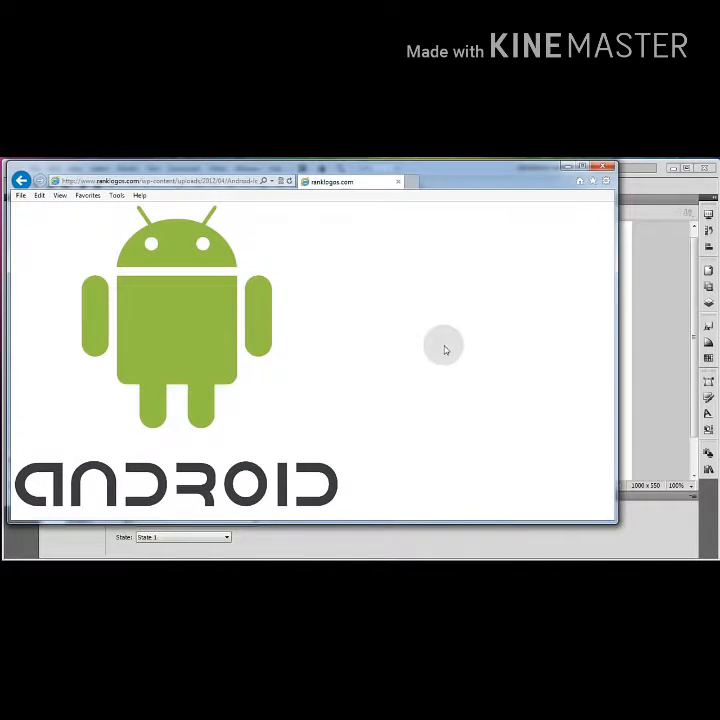
pyautogui.rightClick(189, 316)
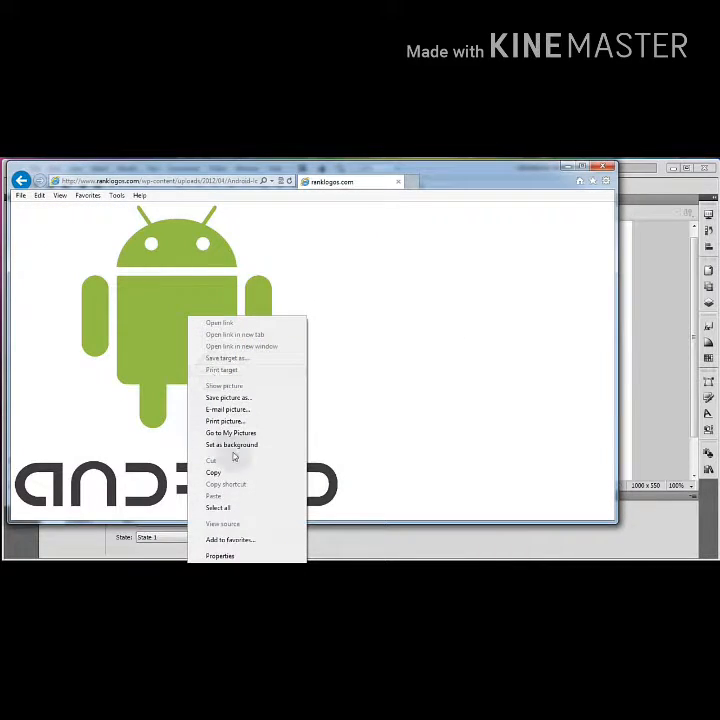
pyautogui.click(215, 472)
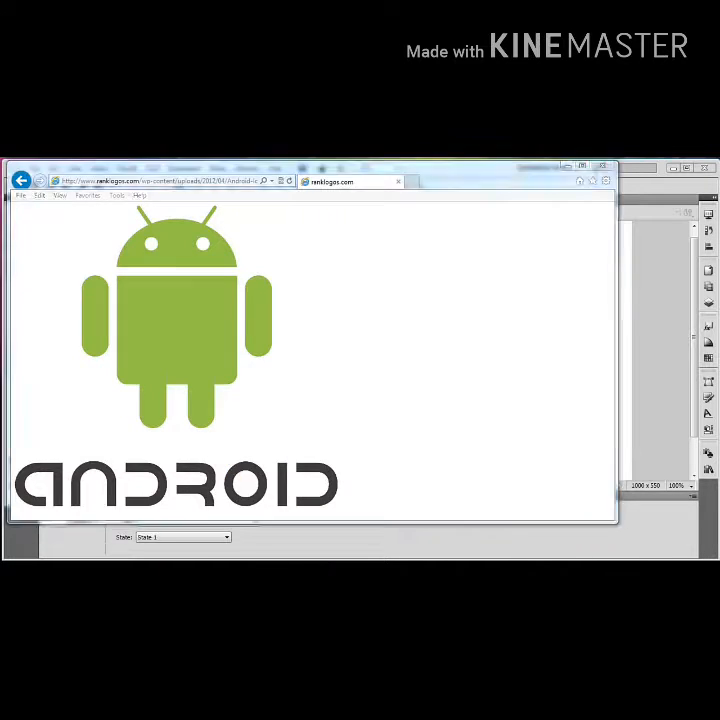
# Step: Switch to Fireworks, paste the copied Android logo into the blank document and shift it over the canvas
pyautogui.click(566, 166)
pyautogui.click(376, 399)
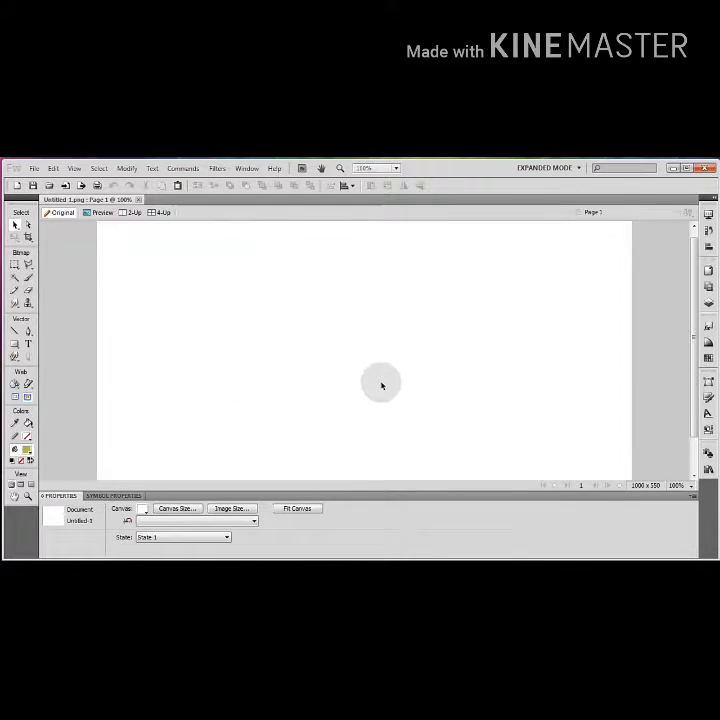
pyautogui.hotkey('ctrl', 'v')
pyautogui.moveTo(431, 349); pyautogui.dragTo(352, 439)
pyautogui.moveTo(408, 376); pyautogui.dragTo(606, 507)
# Step: Scale the pasted Android logo down to about 711 by 662 pixels
pyautogui.hotkey('ctrl', '-')
pyautogui.hotkey('ctrl', '-')
pyautogui.hotkey('ctrl', '-')
pyautogui.hotkey('ctrl', '-')
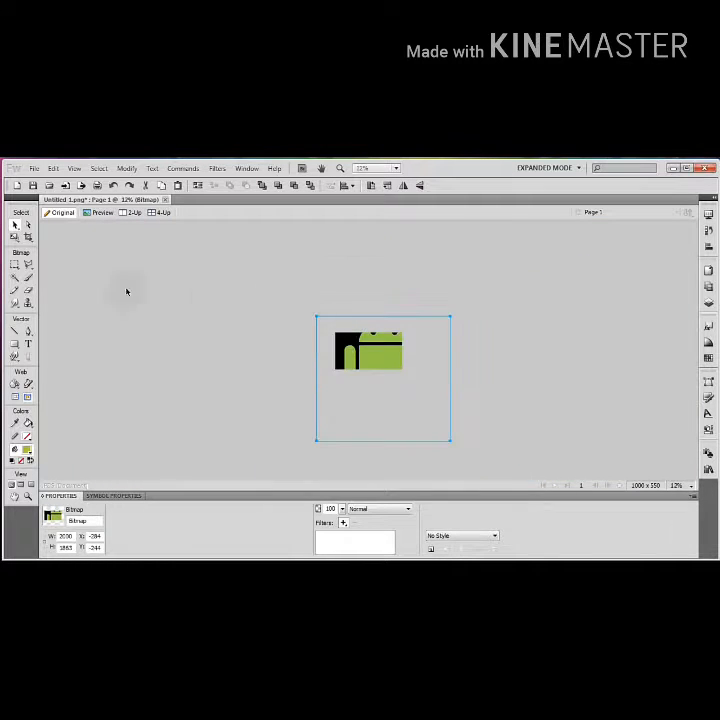
pyautogui.click(14, 236)
pyautogui.moveTo(447, 440); pyautogui.dragTo(388, 362)
# Step: Move the scaled logo to about X 93, Y 14 so the robot's antennae lie on the canvas
pyautogui.hotkey('ctrl', '-')
pyautogui.hotkey('ctrl', '+')
pyautogui.hotkey('ctrl', '+')
pyautogui.hotkey('ctrl', '+')
pyautogui.scroll(3, 390, 343)
pyautogui.scroll(-4, 390, 344)
pyautogui.scroll(4, 390, 344)
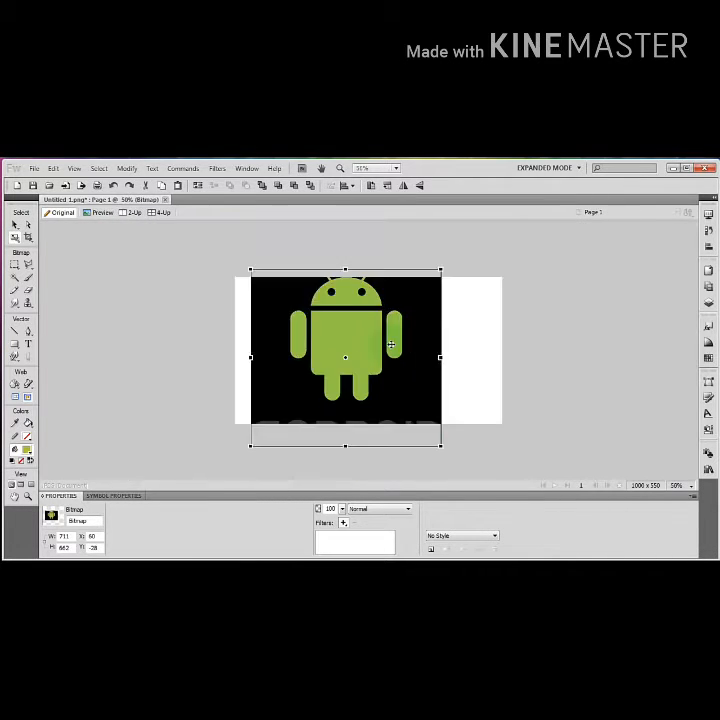
pyautogui.scroll(-4, 390, 344)
pyautogui.scroll(3, 390, 343)
pyautogui.scroll(1, 381, 334)
pyautogui.moveTo(381, 328); pyautogui.dragTo(399, 351)
pyautogui.scroll(-1, 363, 328)
pyautogui.scroll(1, 363, 328)
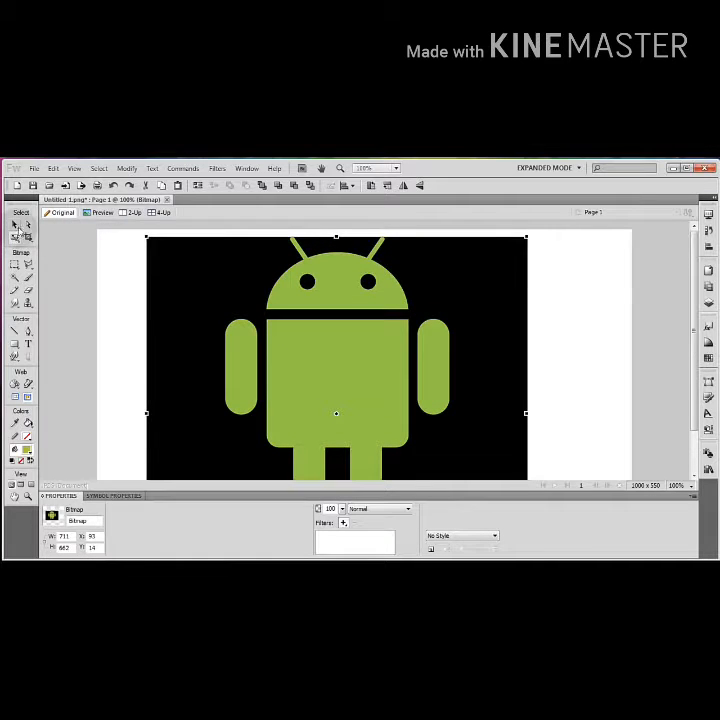
# Step: Shrink the logo to about 552 by 514 pixels and move it to about X 216, Y 18
pyautogui.moveTo(525, 237); pyautogui.dragTo(425, 298)
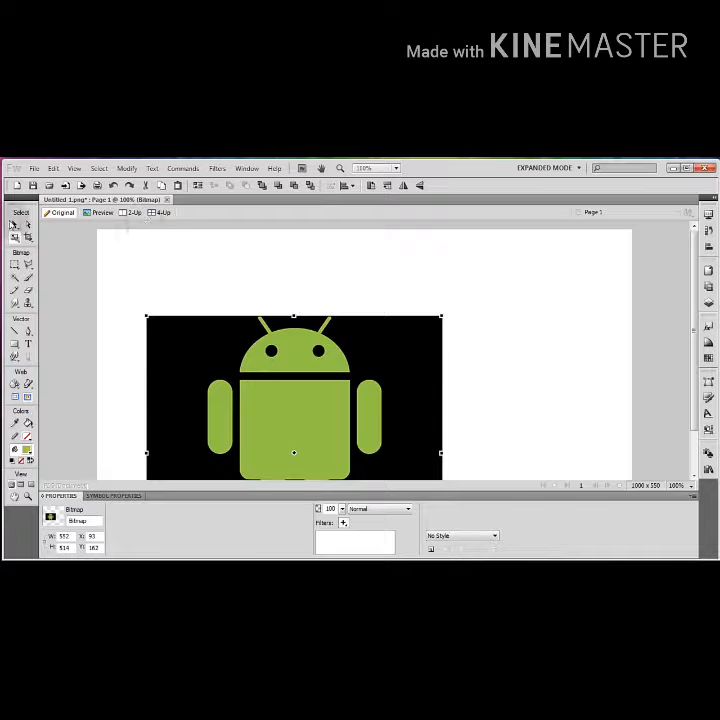
pyautogui.click(15, 224)
pyautogui.moveTo(303, 400); pyautogui.dragTo(380, 328)
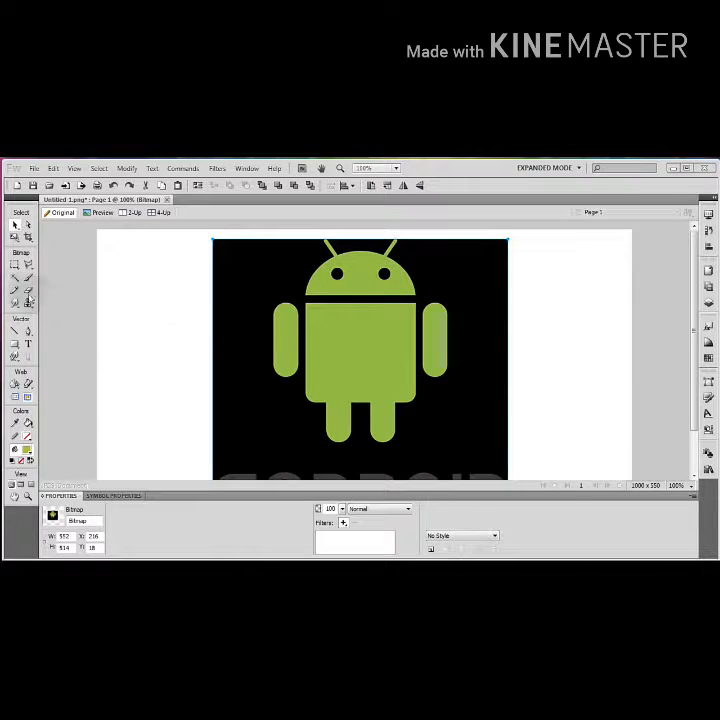
# Step: Draw a rectangle over the robot's torso and set its size to 206 by 187 pixels
pyautogui.click(15, 344)
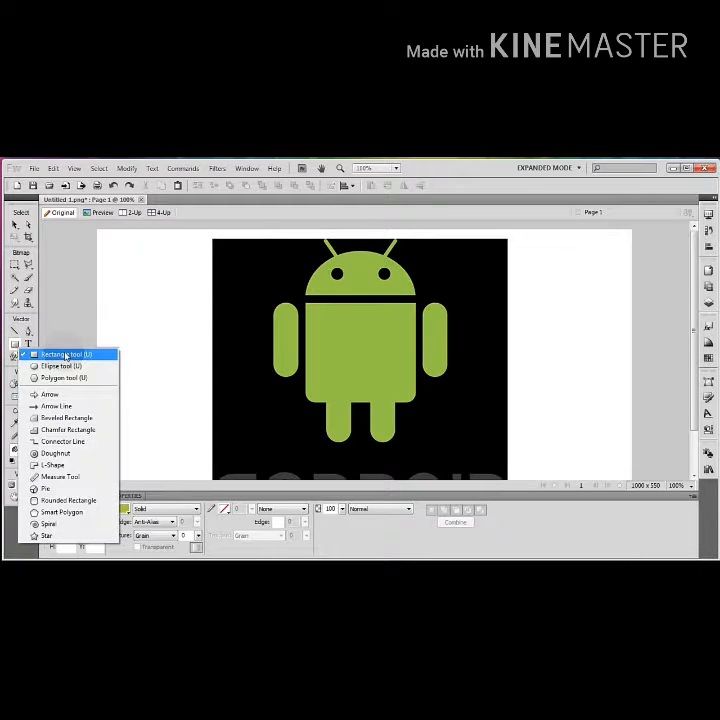
pyautogui.click(66, 356)
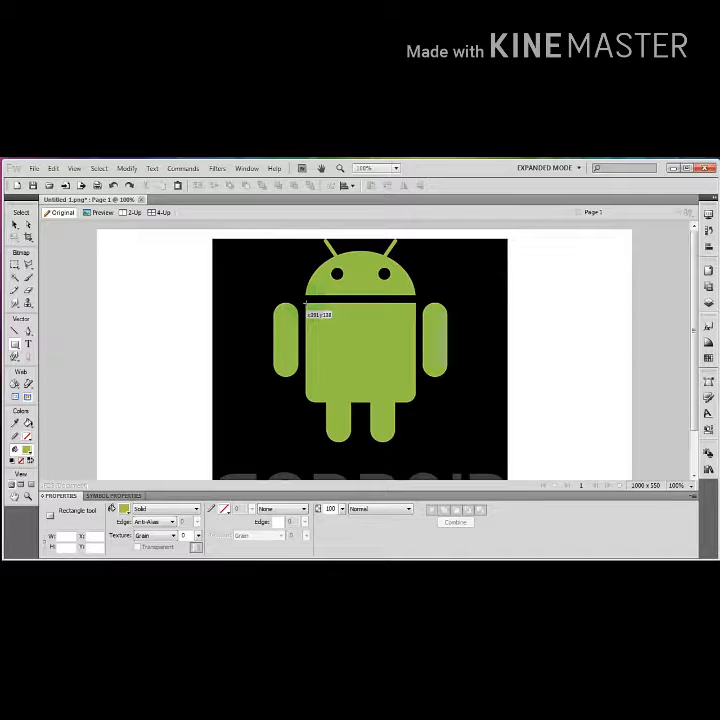
pyautogui.moveTo(386, 376); pyautogui.dragTo(412, 404)
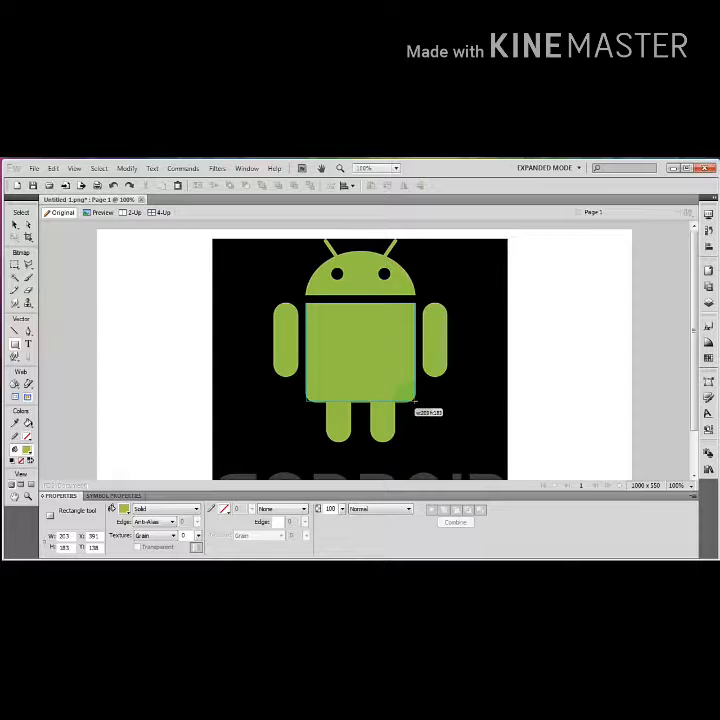
pyautogui.moveTo(414, 400); pyautogui.dragTo(416, 402)
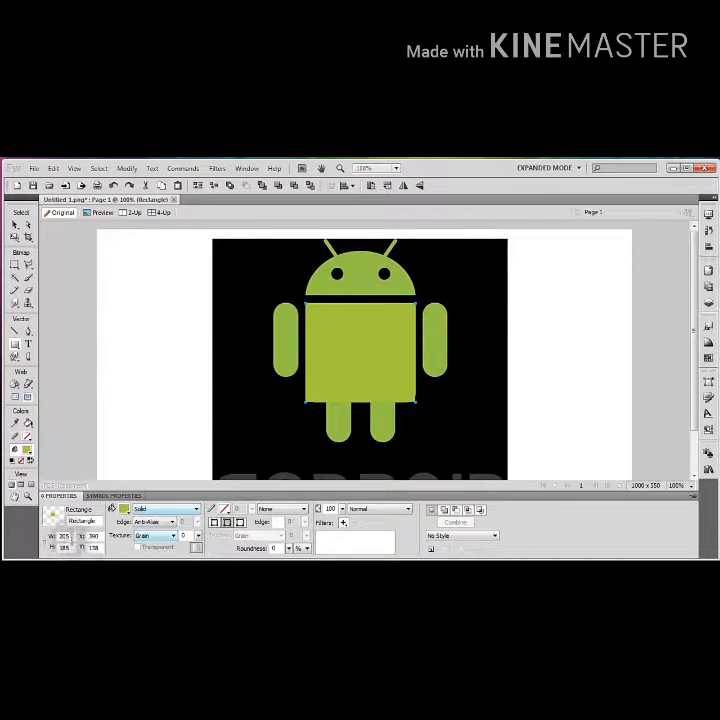
pyautogui.click(73, 537)
pyautogui.moveTo(73, 537); pyautogui.dragTo(65, 548)
pyautogui.write('6')
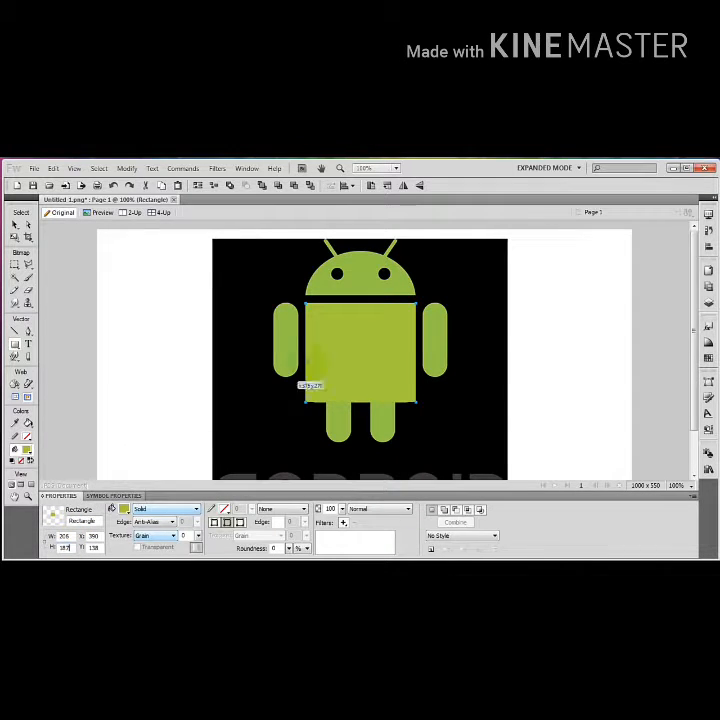
# Step: Fill the torso rectangle with solid red and set its corner roundness to 17%
pyautogui.click(124, 509)
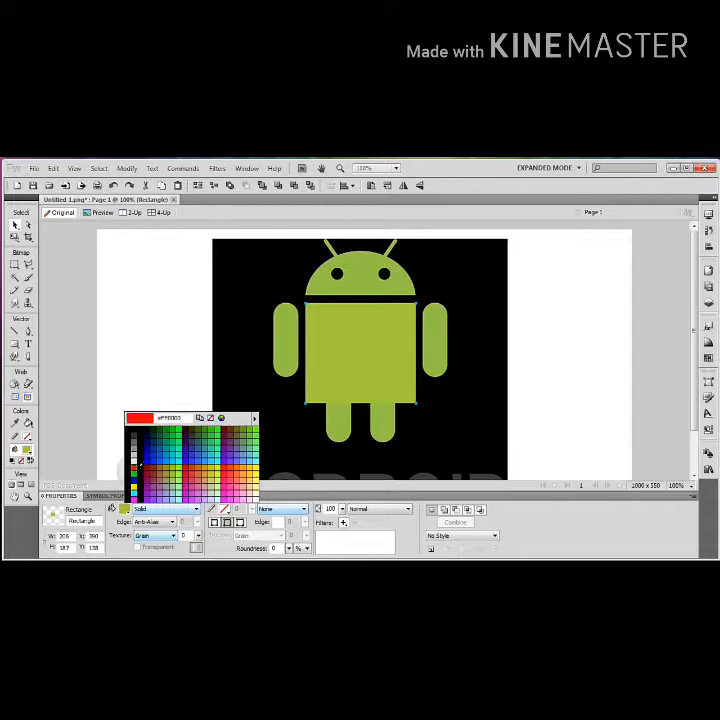
pyautogui.click(133, 467)
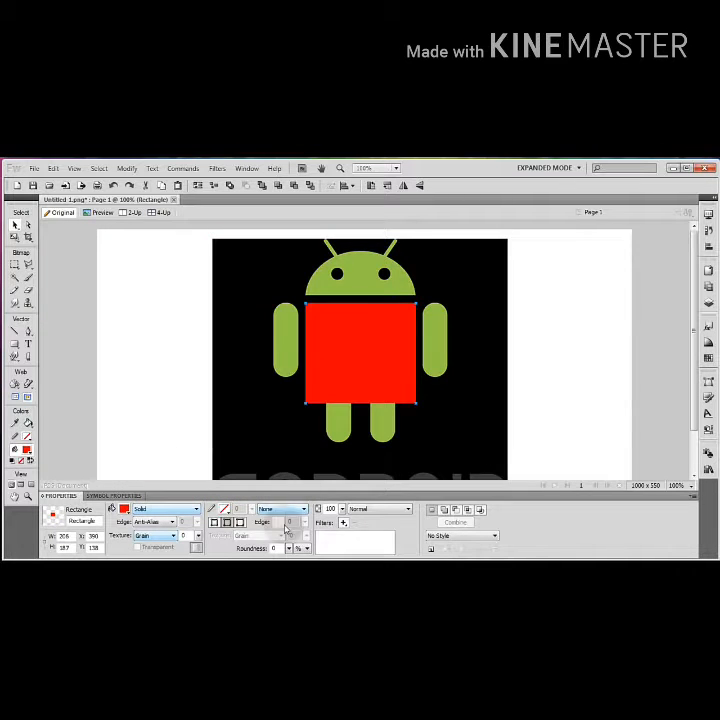
pyautogui.moveTo(291, 548); pyautogui.dragTo(292, 530)
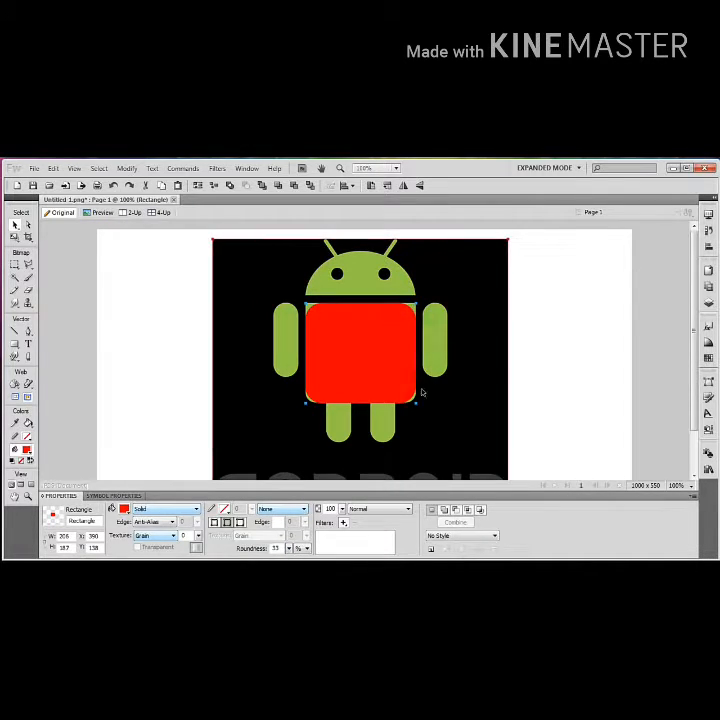
pyautogui.moveTo(289, 548); pyautogui.dragTo(291, 539)
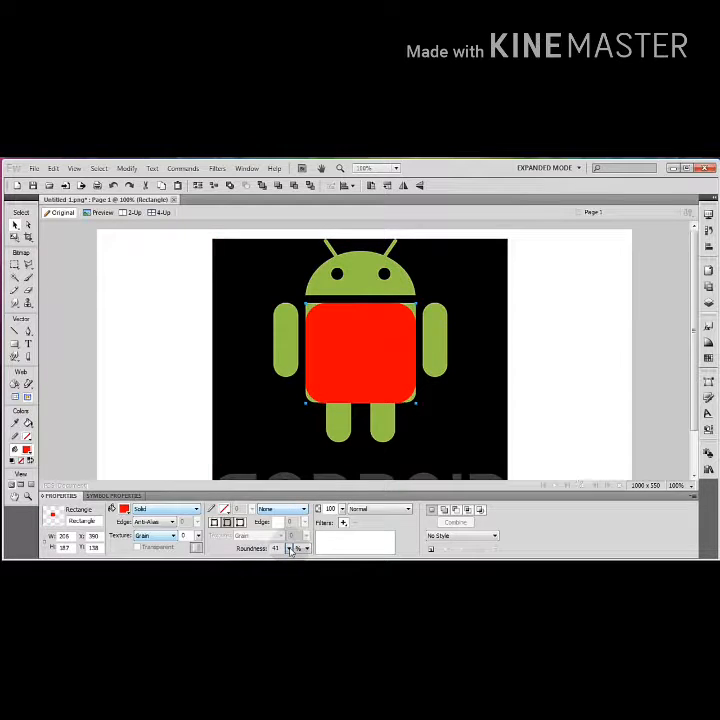
pyautogui.moveTo(293, 536); pyautogui.dragTo(291, 553)
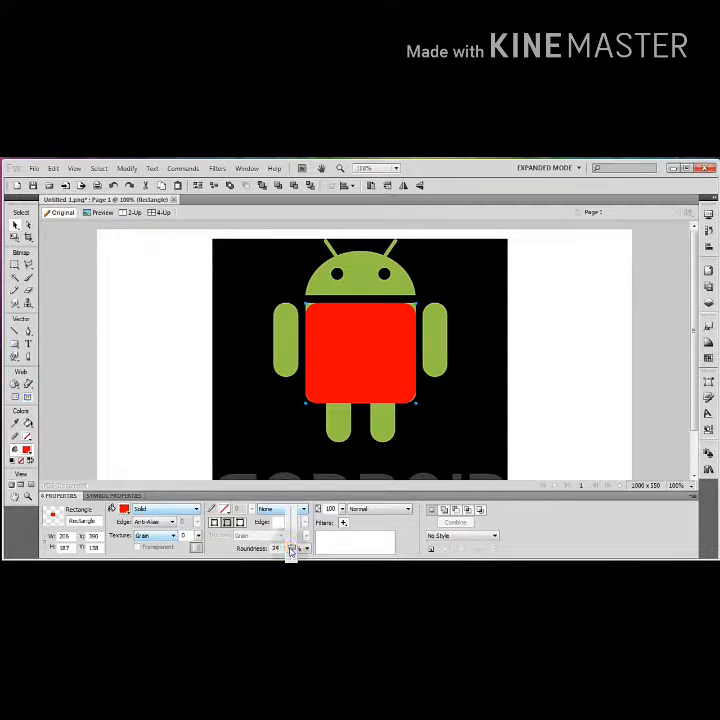
pyautogui.moveTo(290, 551); pyautogui.dragTo(290, 556)
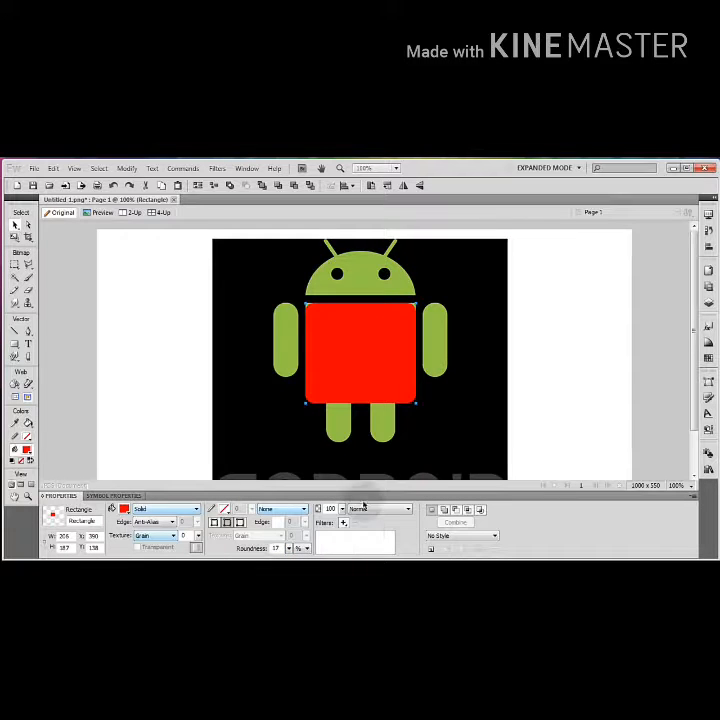
# Step: Lower the torso rectangle's opacity to 68 and set its roundness to 21% to match the logo's lower corners
pyautogui.moveTo(342, 510); pyautogui.dragTo(343, 528)
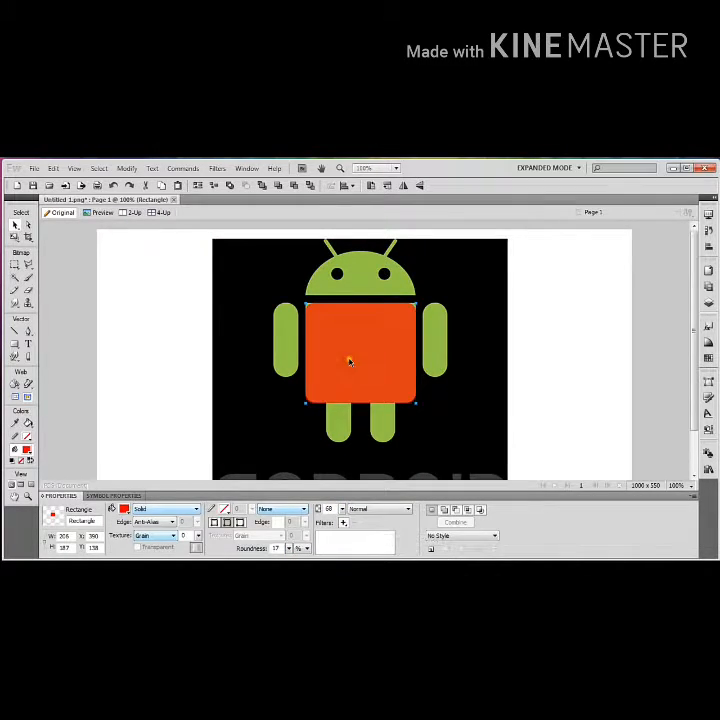
pyautogui.moveTo(288, 551); pyautogui.dragTo(290, 552)
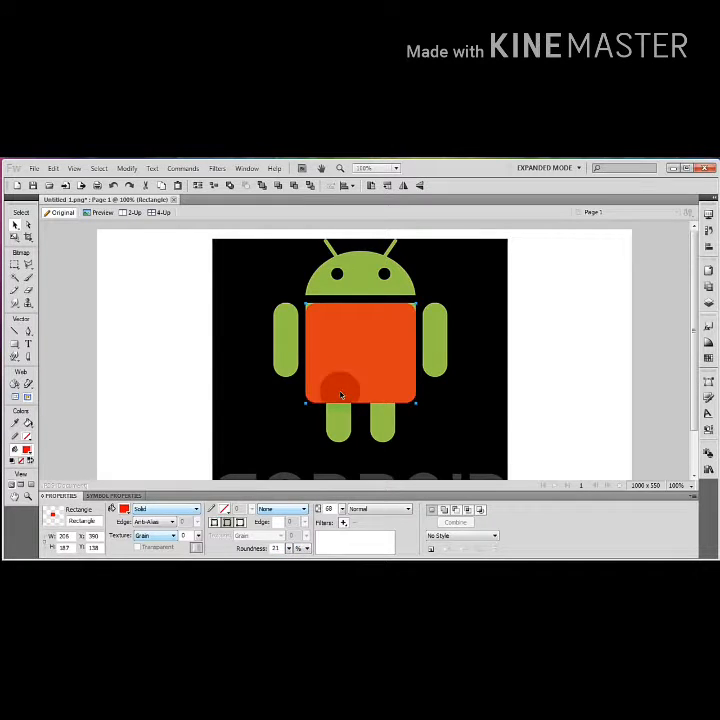
pyautogui.click(206, 361)
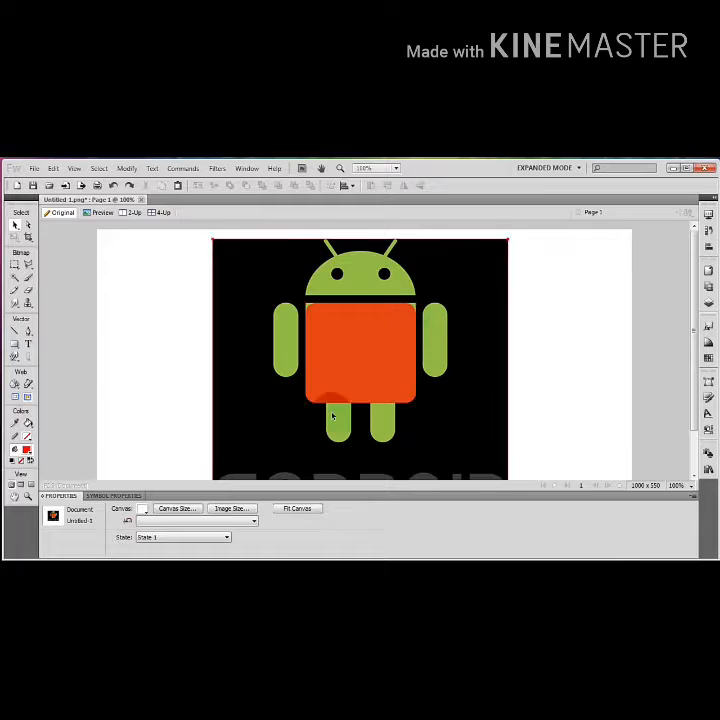
pyautogui.click(352, 348)
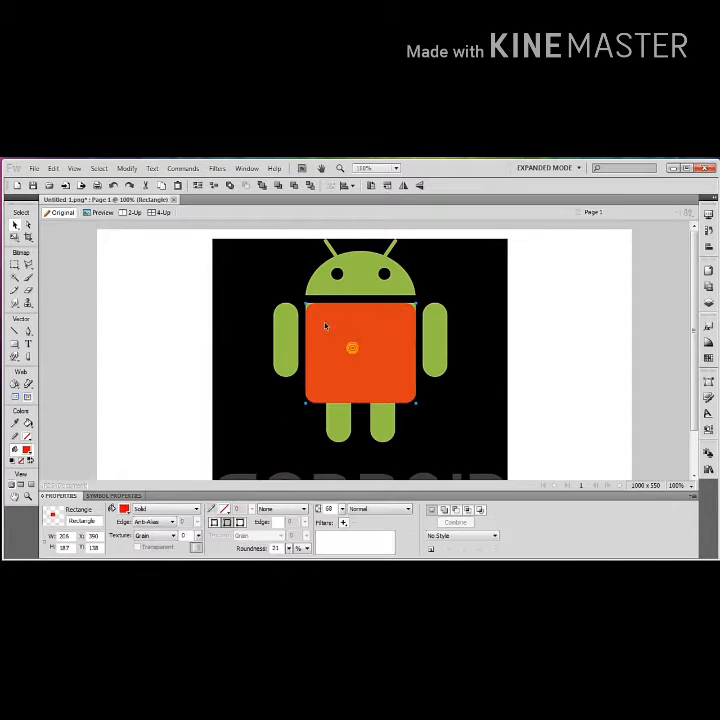
pyautogui.click(156, 350)
# Step: Draw a square-cornered red rectangle about 206 by 52 pixels across the top of the torso
pyautogui.moveTo(15, 345); pyautogui.dragTo(64, 352)
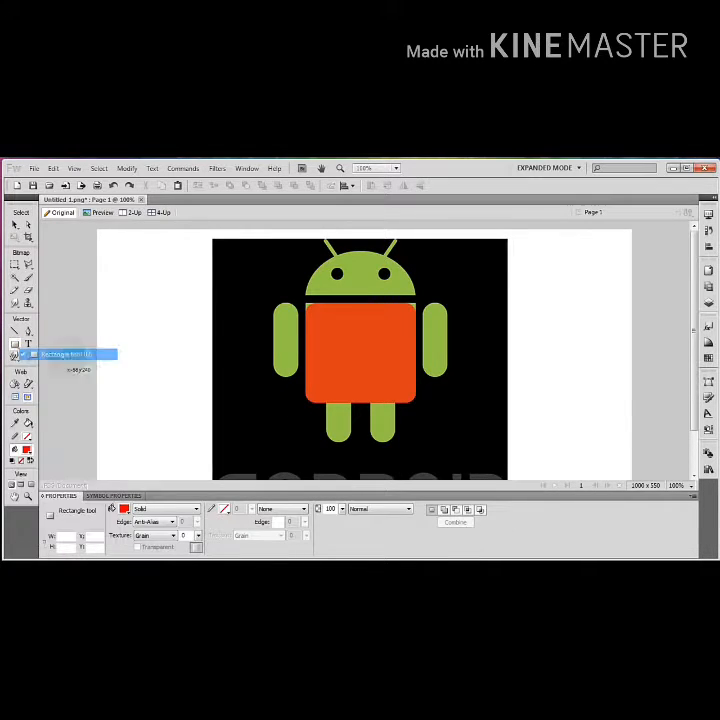
pyautogui.moveTo(305, 308); pyautogui.dragTo(416, 330)
# Step: Restore the rounded torso rectangle's opacity to 100
pyautogui.click(15, 224)
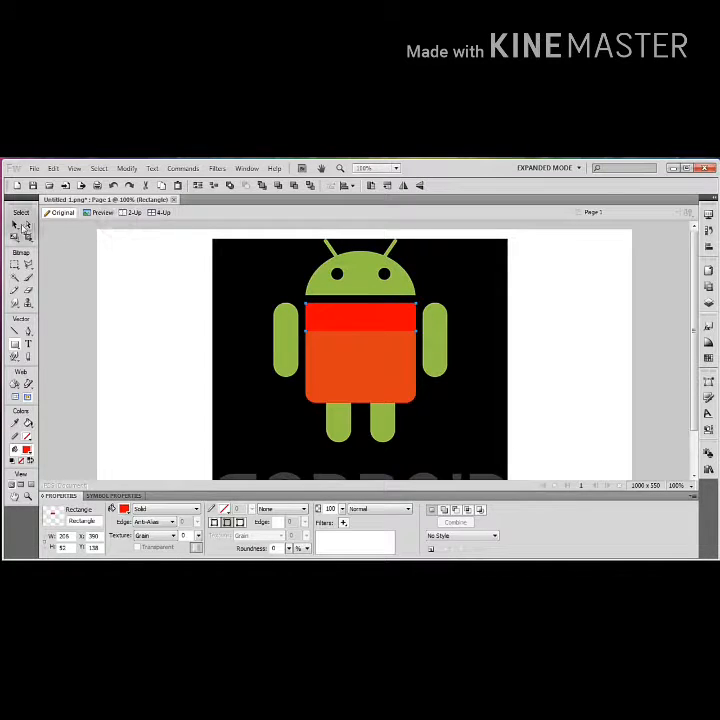
pyautogui.click(335, 344)
pyautogui.moveTo(342, 509); pyautogui.dragTo(349, 461)
pyautogui.click(468, 422)
# Step: Combine the rounded torso rectangle and the square-cornered top rectangle into one path with Union
pyautogui.click(390, 375)
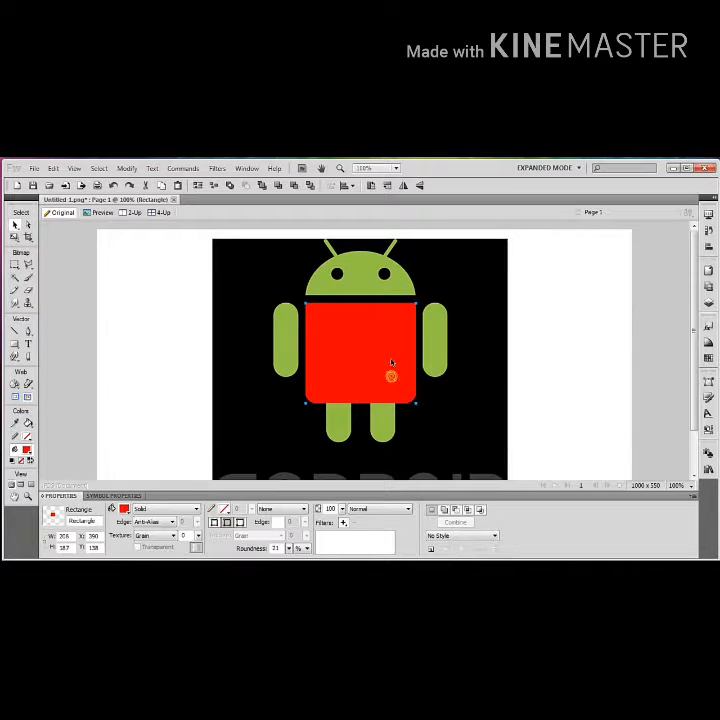
pyautogui.keyDown('shift'); pyautogui.click(392, 318); pyautogui.keyUp('shift')
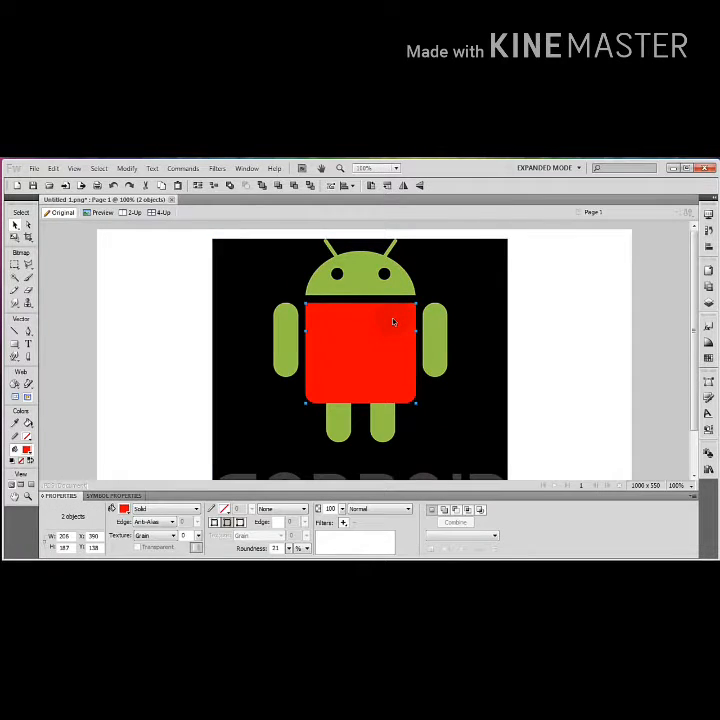
pyautogui.click(126, 168)
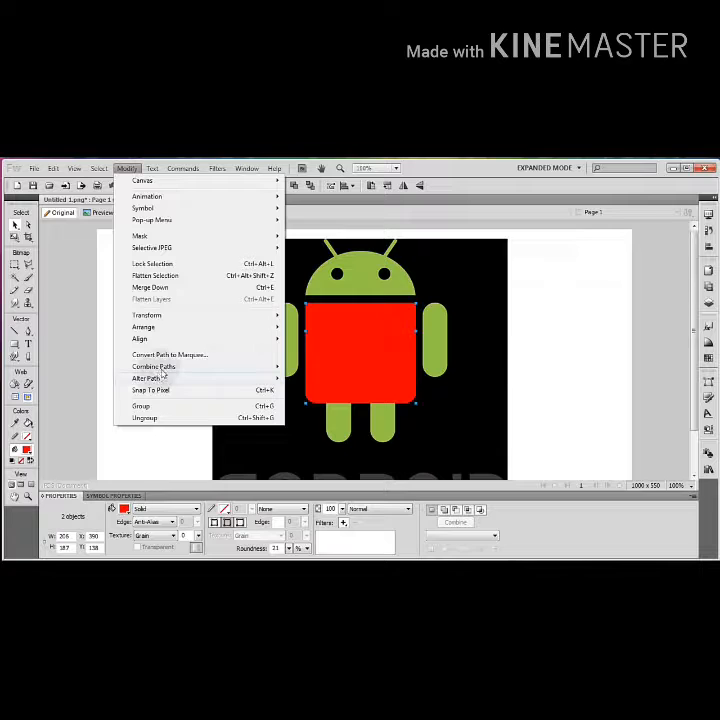
pyautogui.moveTo(254, 370)
pyautogui.click(305, 392)
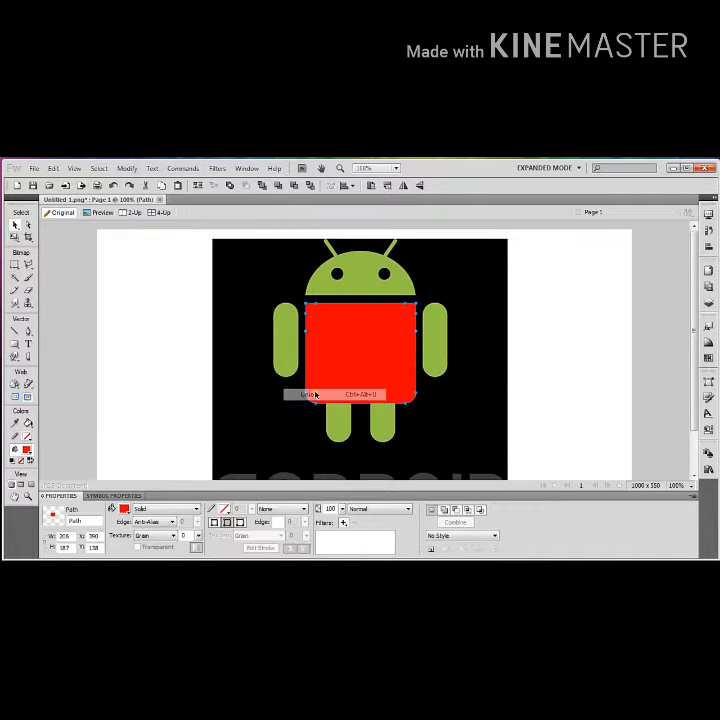
pyautogui.click(511, 373)
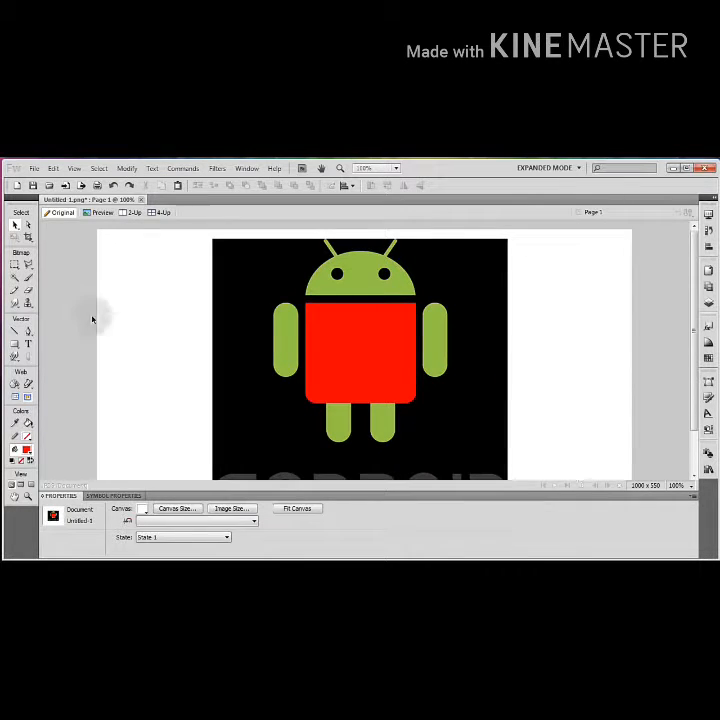
# Step: Draw a red circle about 206 pixels in diameter over the robot's head and lower its opacity to 67
pyautogui.click(15, 344)
pyautogui.click(62, 366)
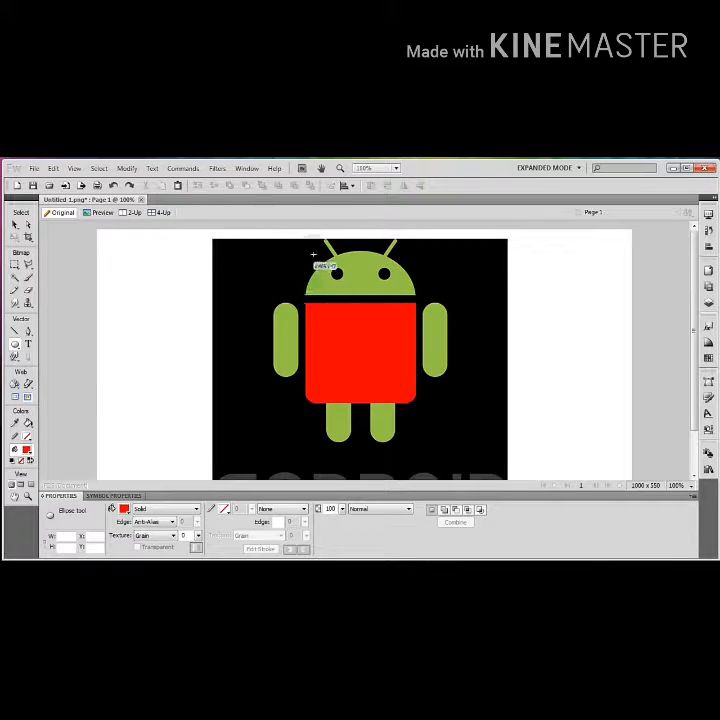
pyautogui.moveTo(306, 250); pyautogui.dragTo(426, 347)
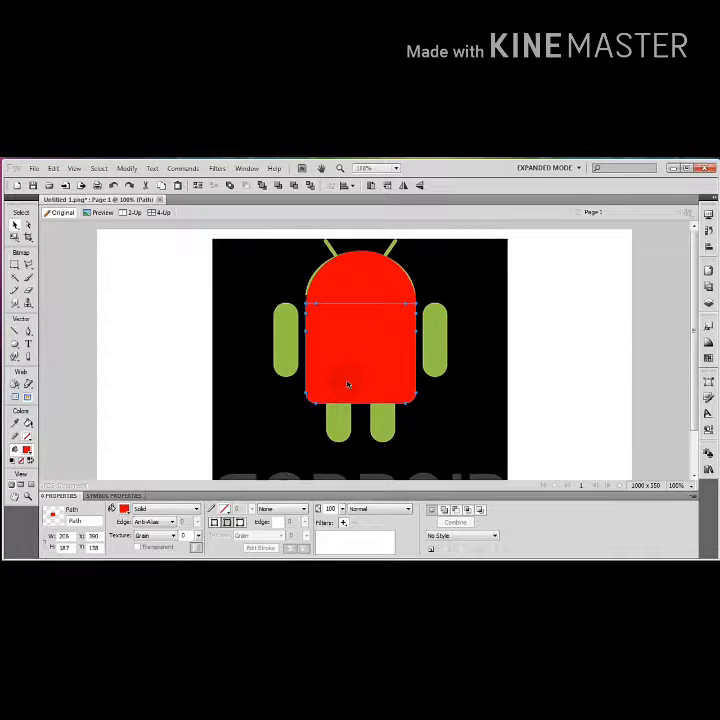
pyautogui.moveTo(373, 281); pyautogui.dragTo(371, 282)
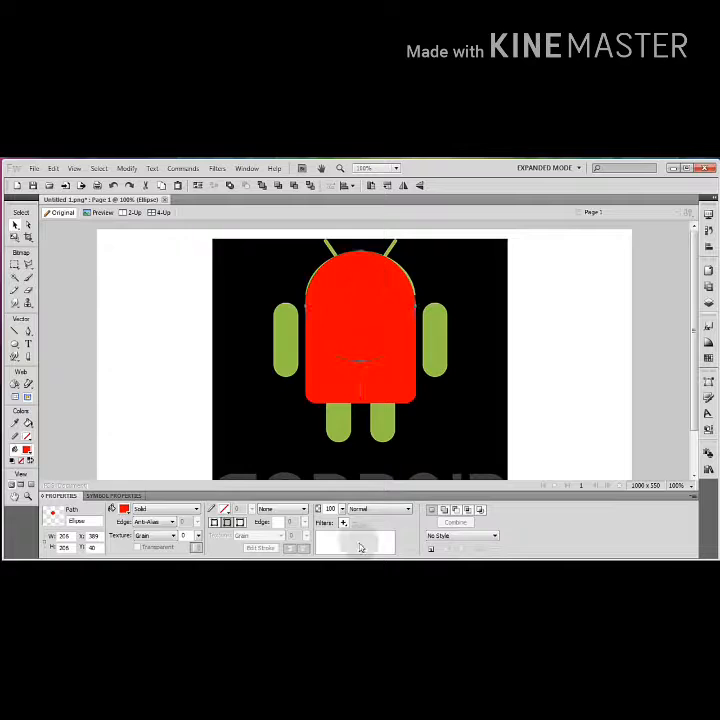
pyautogui.moveTo(342, 509); pyautogui.dragTo(340, 528)
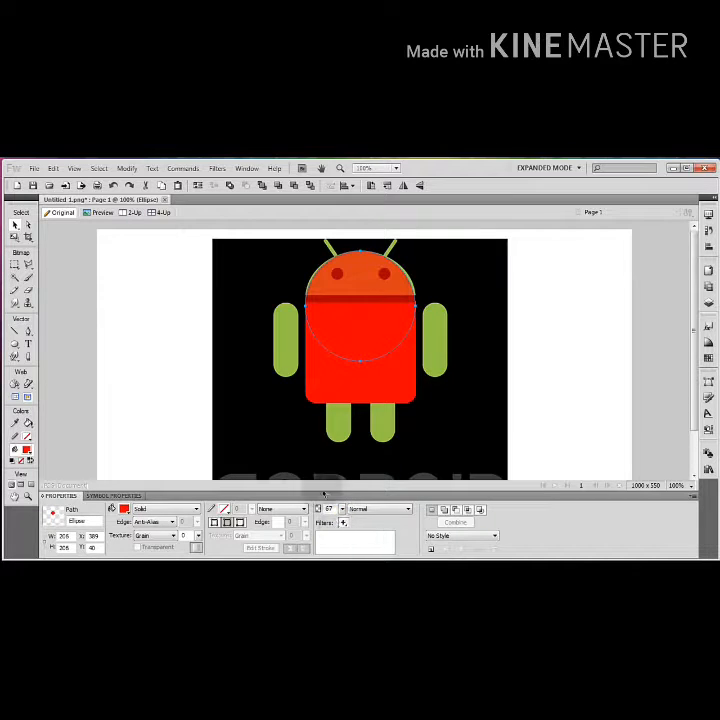
pyautogui.click(173, 348)
pyautogui.click(361, 281)
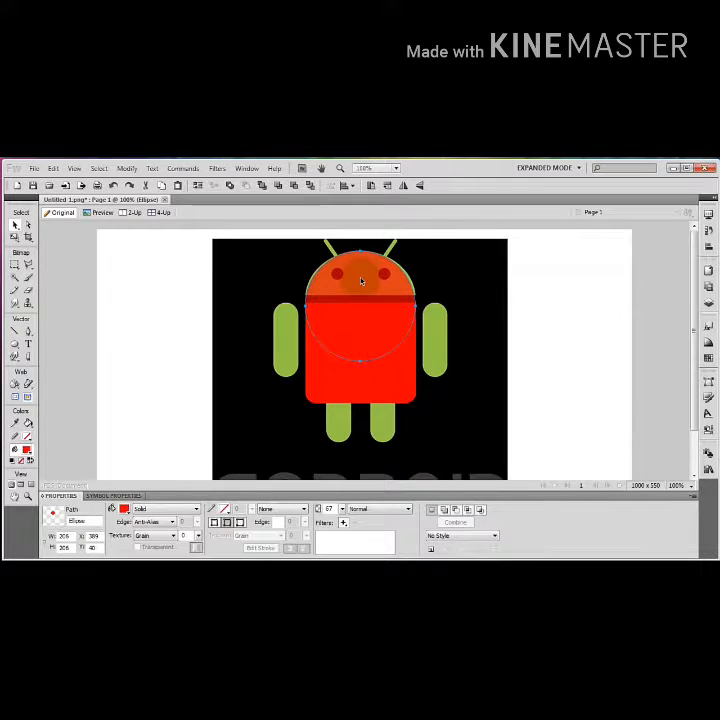
# Step: Set the head circle's width to 212 pixels and align it with the curve of the reference head
pyautogui.click(65, 537)
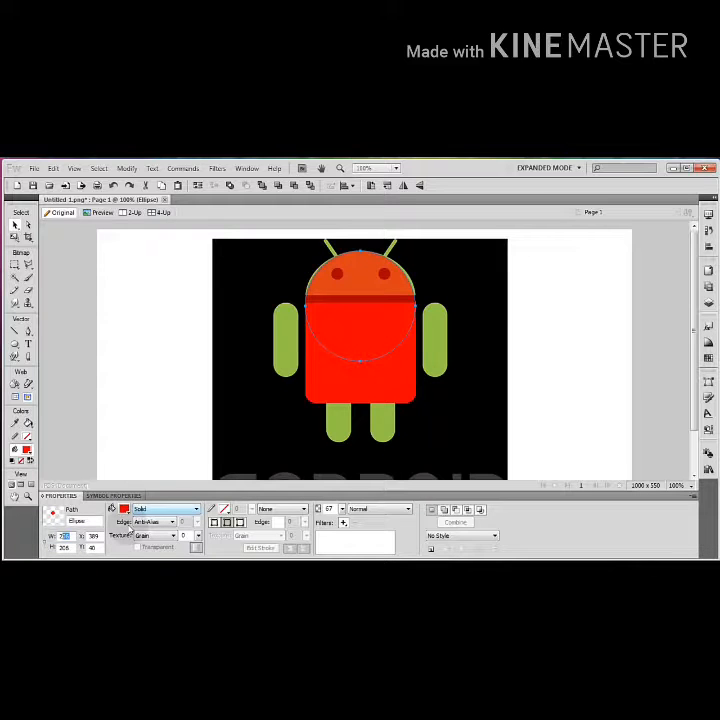
pyautogui.write('24')
pyautogui.moveTo(385, 292); pyautogui.dragTo(380, 294)
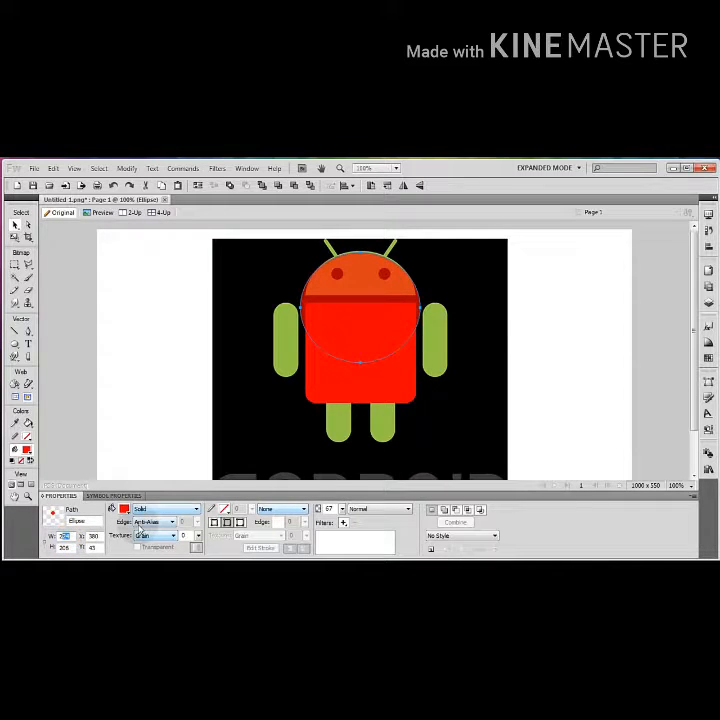
pyautogui.write('212')
pyautogui.moveTo(367, 283)
pyautogui.mouseDown()
pyautogui.moveTo(381, 294)
pyautogui.moveTo(376, 291)
pyautogui.mouseUp()
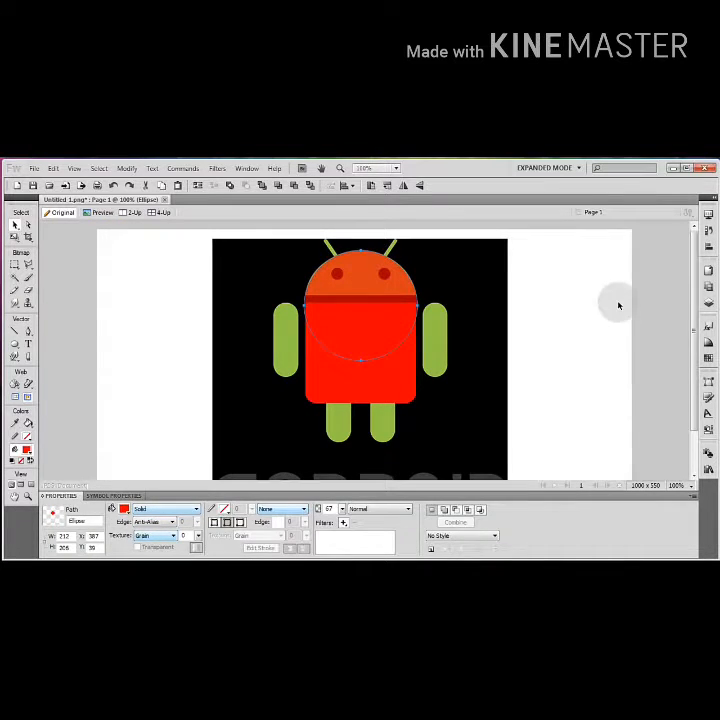
pyautogui.click(615, 302)
pyautogui.click(407, 287)
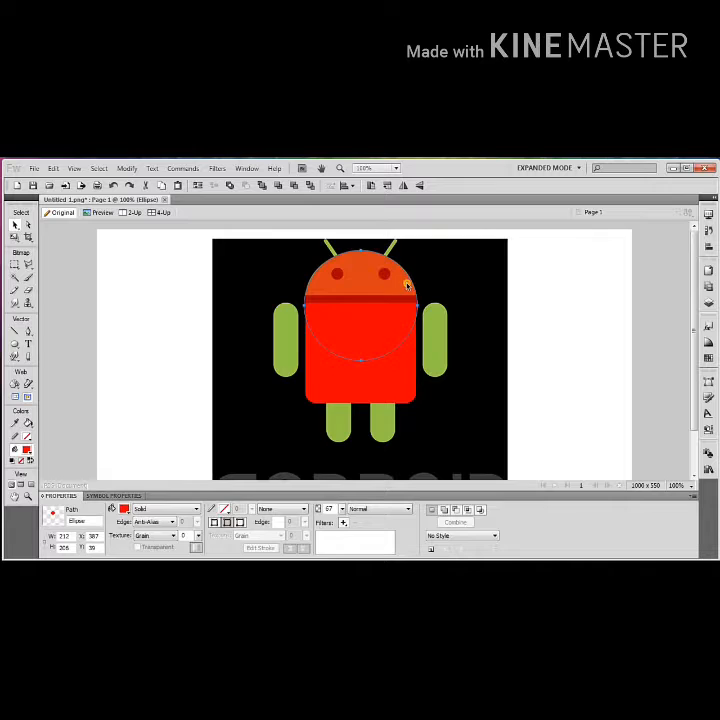
pyautogui.click(228, 283)
# Step: Draw a red rectangle about 447 by 236 pixels over the torso, with its upper edge along the head's flat base
pyautogui.click(14, 347)
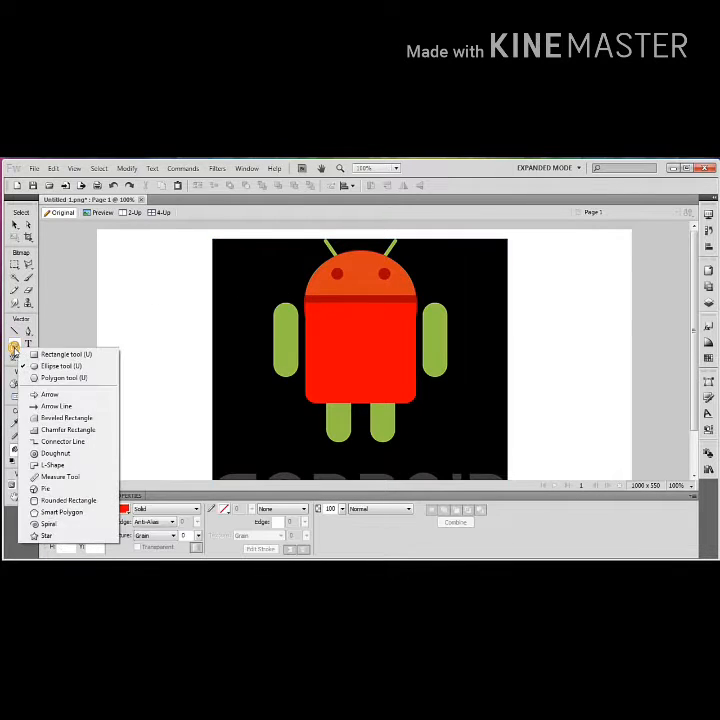
pyautogui.click(58, 357)
pyautogui.moveTo(236, 421); pyautogui.dragTo(475, 296)
pyautogui.click(14, 224)
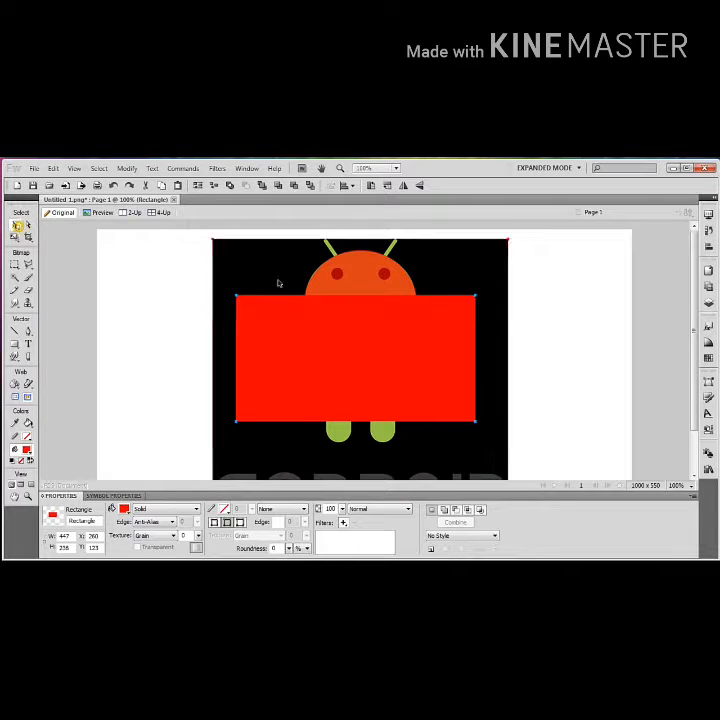
# Step: Cut the rectangle out of the head circle with Punch and restore the remaining dome's opacity to 100
pyautogui.keyDown('shift'); pyautogui.click(358, 281); pyautogui.keyUp('shift')
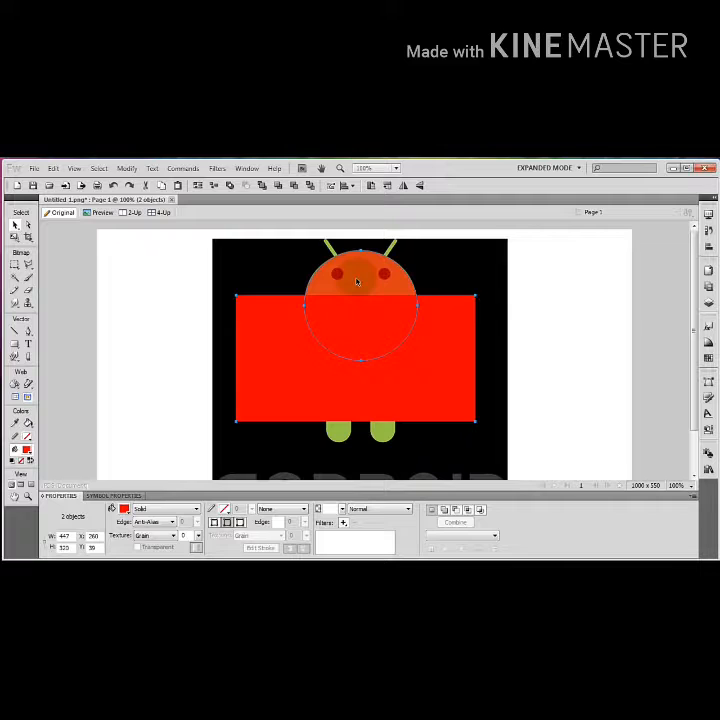
pyautogui.click(127, 168)
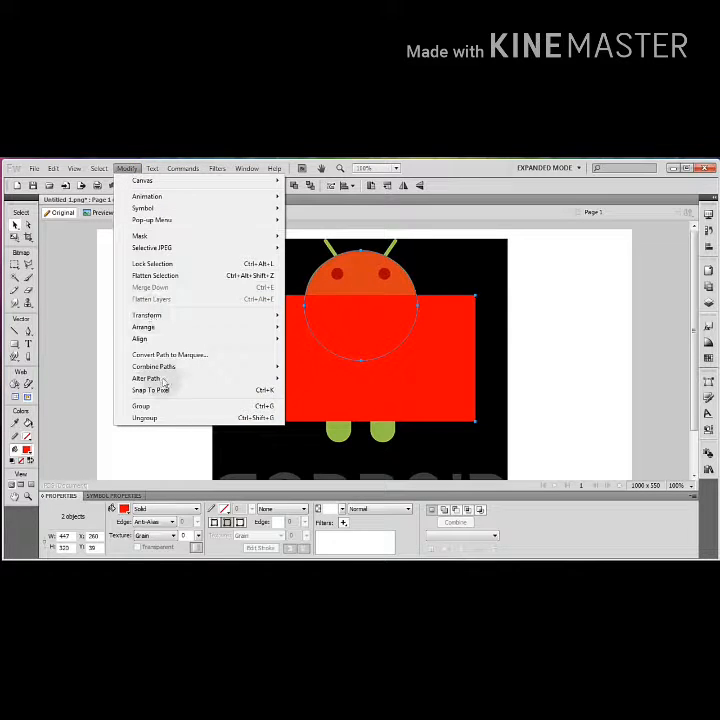
pyautogui.moveTo(161, 366)
pyautogui.click(311, 420)
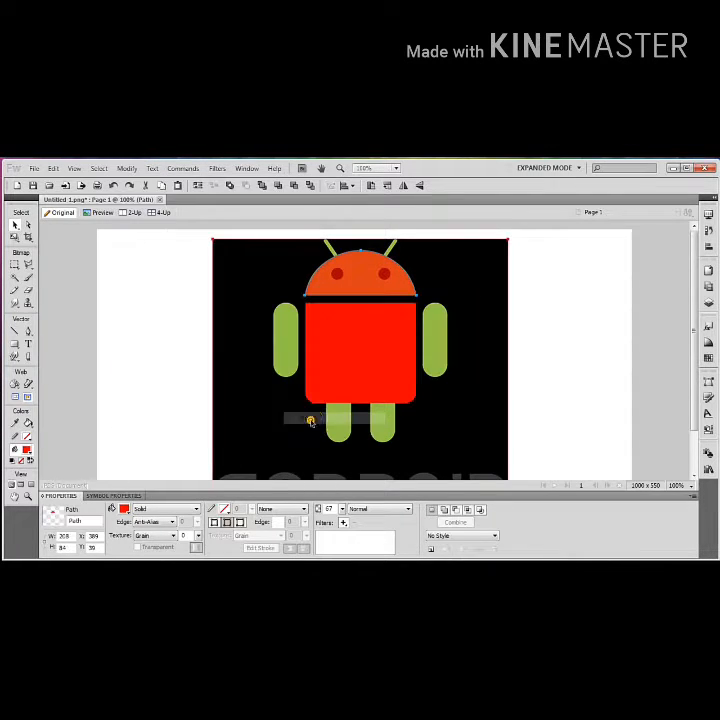
pyautogui.moveTo(343, 509); pyautogui.dragTo(346, 466)
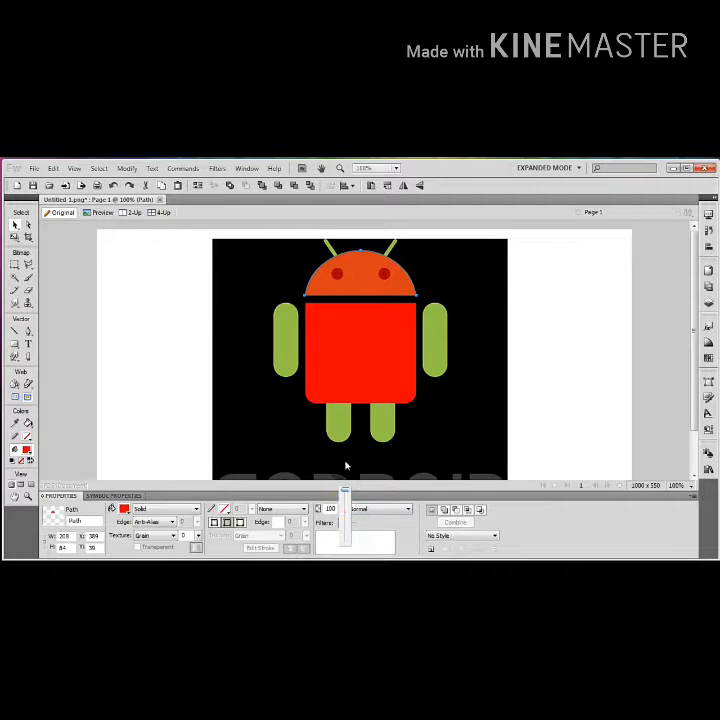
pyautogui.click(218, 352)
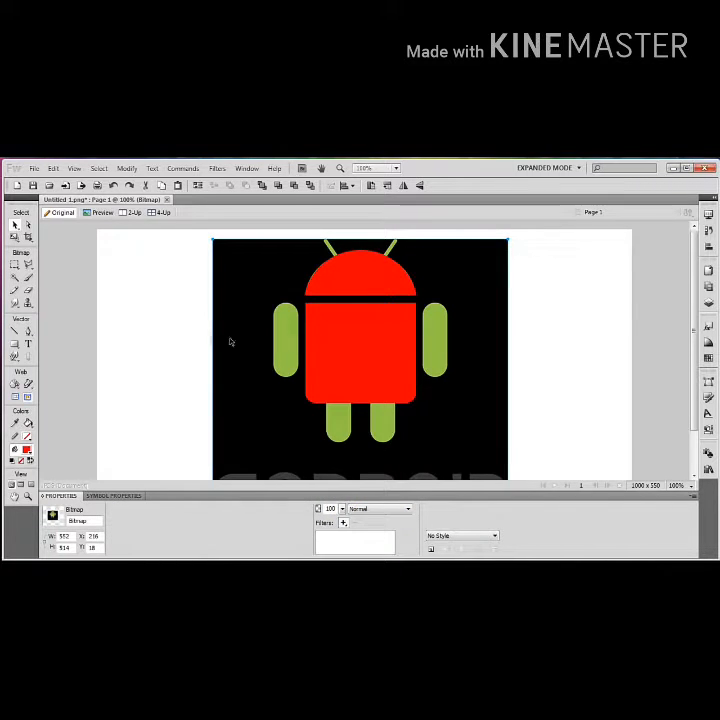
# Step: Draw a red rectangle about 46 by 137 pixels over the robot's left-hand arm and set its roundness to 100%
pyautogui.click(14, 343)
pyautogui.moveTo(14, 343); pyautogui.dragTo(58, 356)
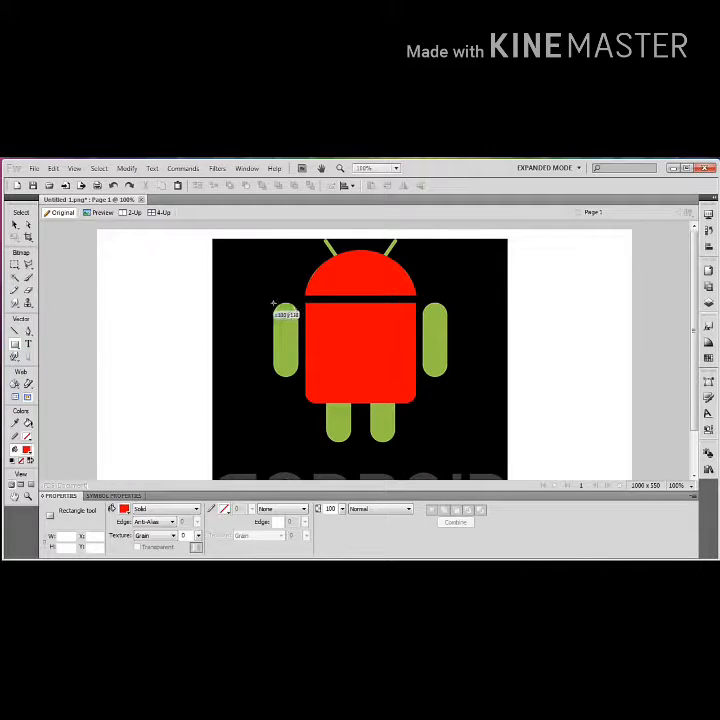
pyautogui.moveTo(273, 303); pyautogui.dragTo(298, 377)
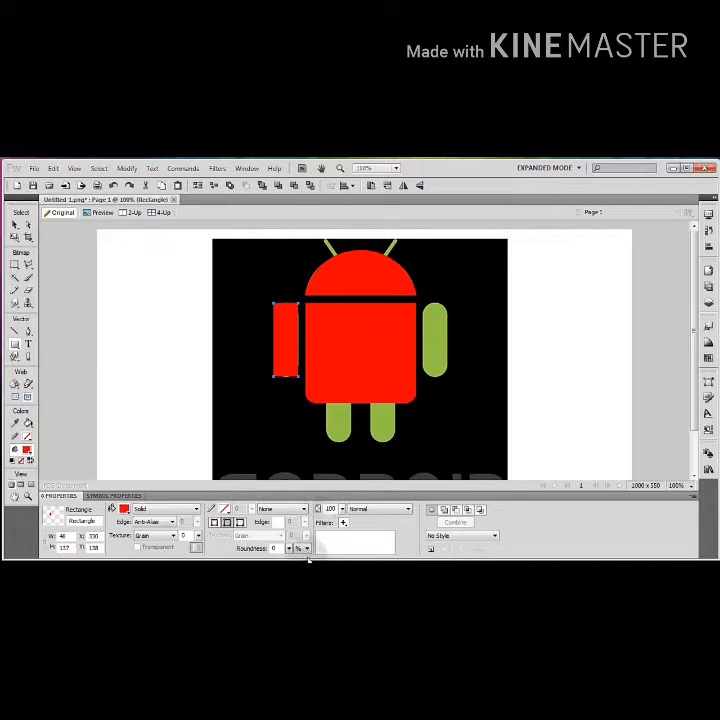
pyautogui.moveTo(290, 550); pyautogui.dragTo(294, 506)
pyautogui.moveTo(289, 455); pyautogui.dragTo(289, 455)
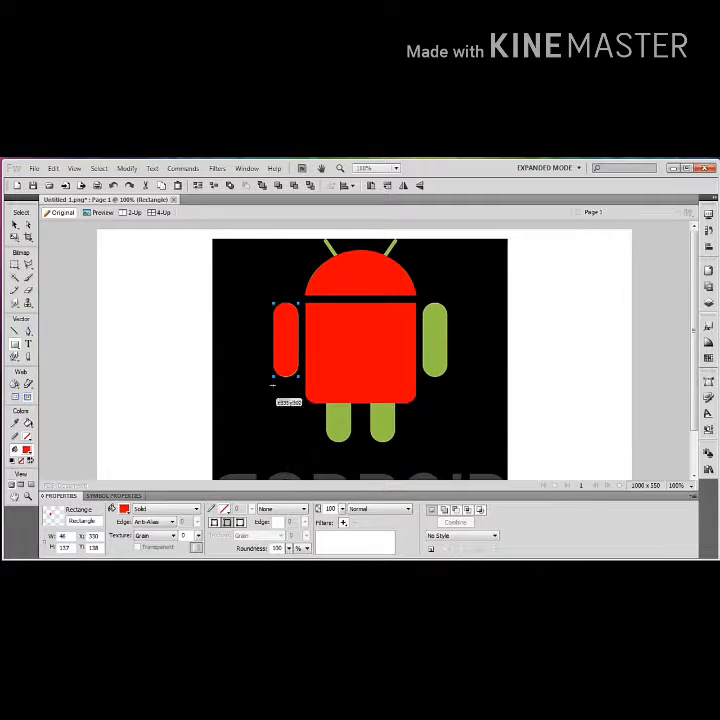
# Step: Resize the rounded arm rectangle to 47 pixels wide and 138 pixels high
pyautogui.click(13, 224)
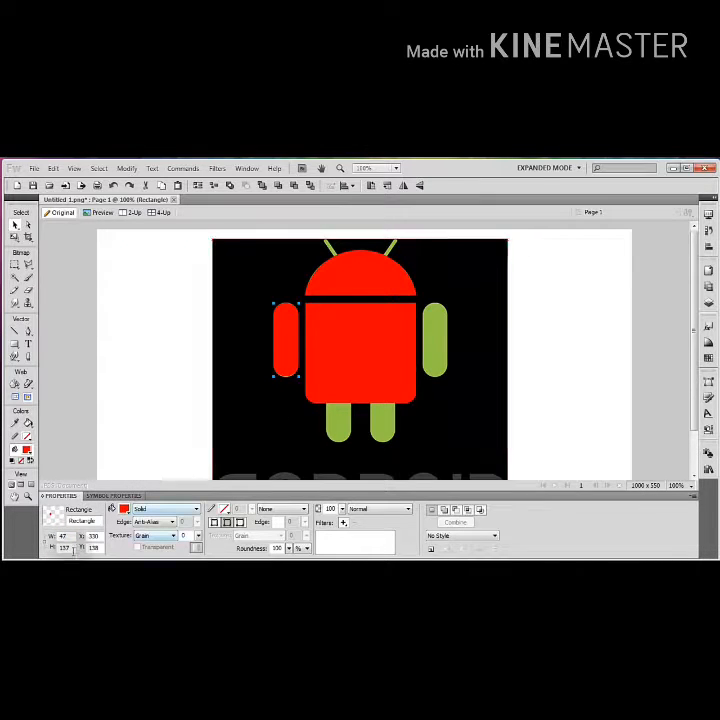
pyautogui.moveTo(71, 548); pyautogui.dragTo(65, 548)
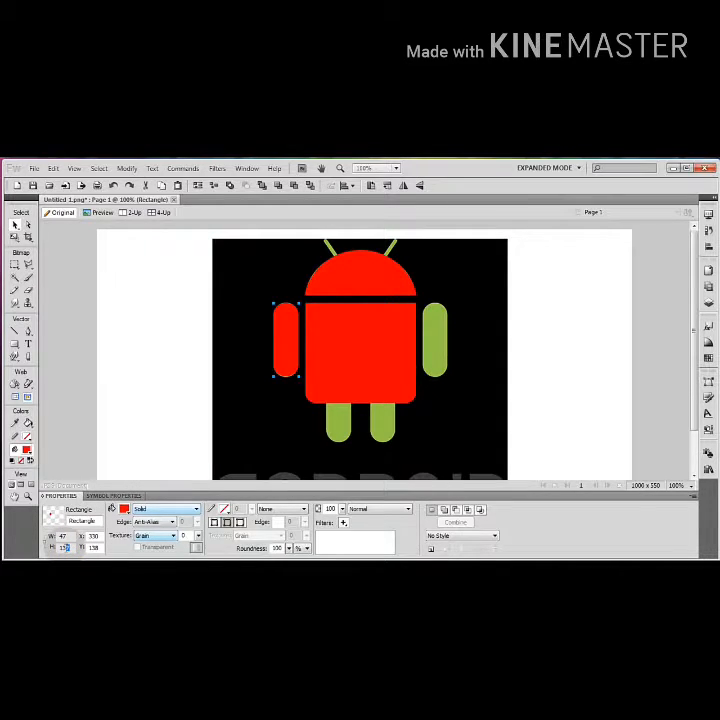
pyautogui.write('8')
pyautogui.click(255, 411)
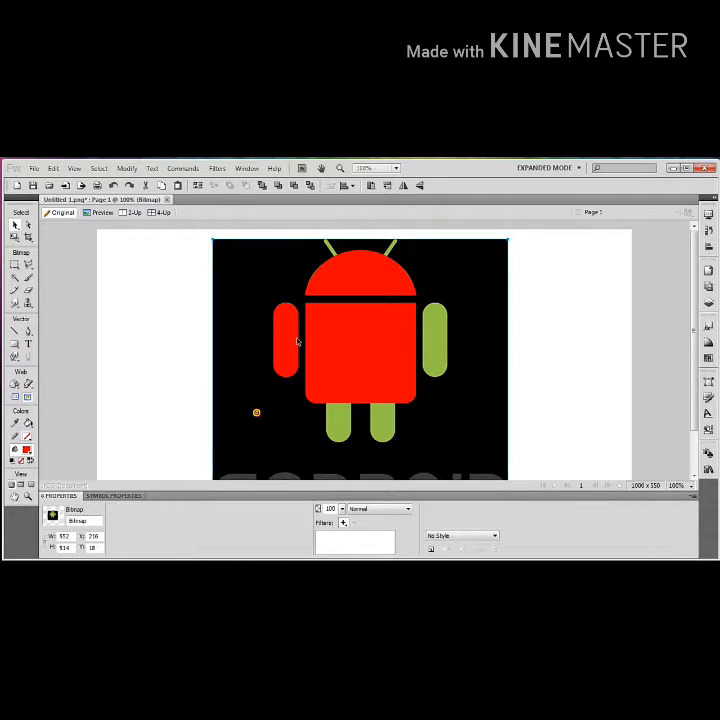
pyautogui.click(291, 343)
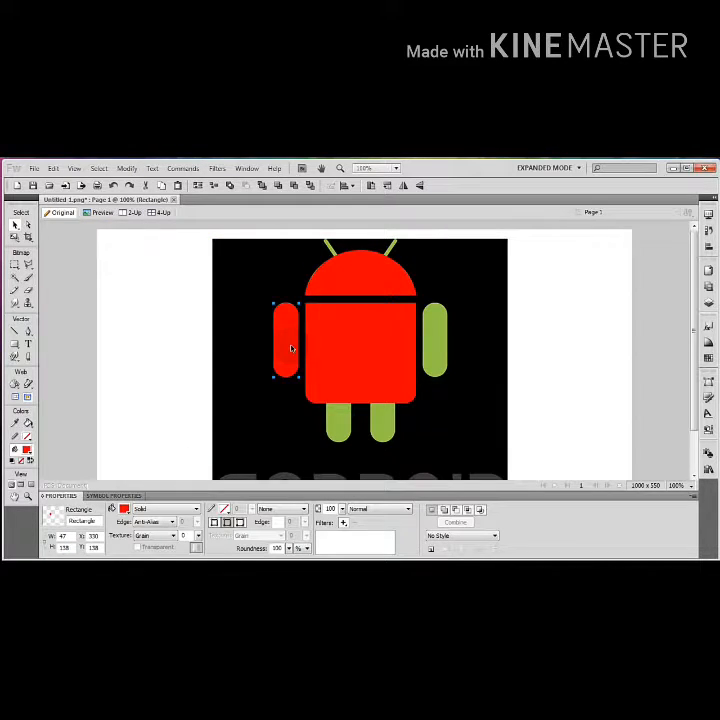
# Step: Duplicate the red arm onto the green arm on the other side of the torso, aligned at X 609, Y 138
pyautogui.moveTo(291, 348); pyautogui.dragTo(459, 352)
pyautogui.press('Left')
pyautogui.press('Left')
pyautogui.press('Down')
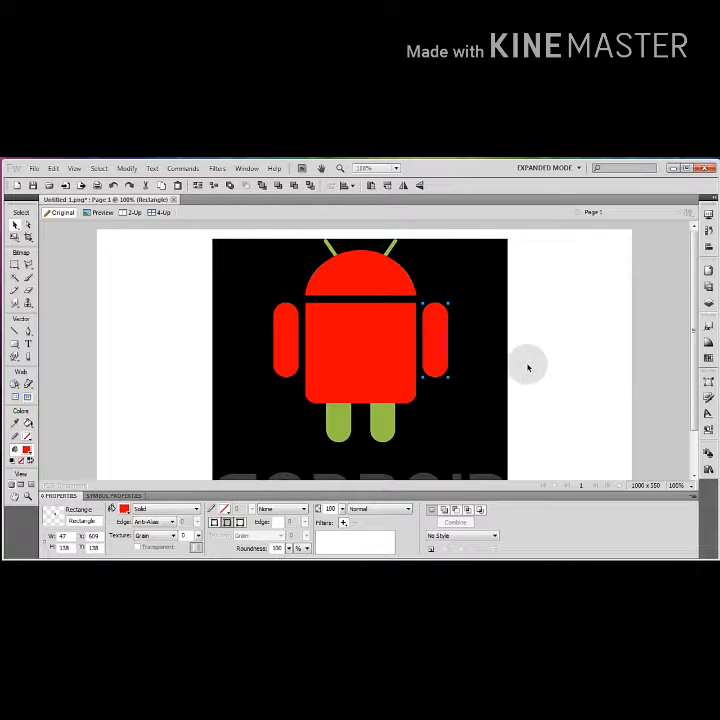
pyautogui.click(527, 366)
# Step: Duplicate the right-hand arm onto the right-hand leg, positioned at about X 510, Y 260
pyautogui.click(438, 336)
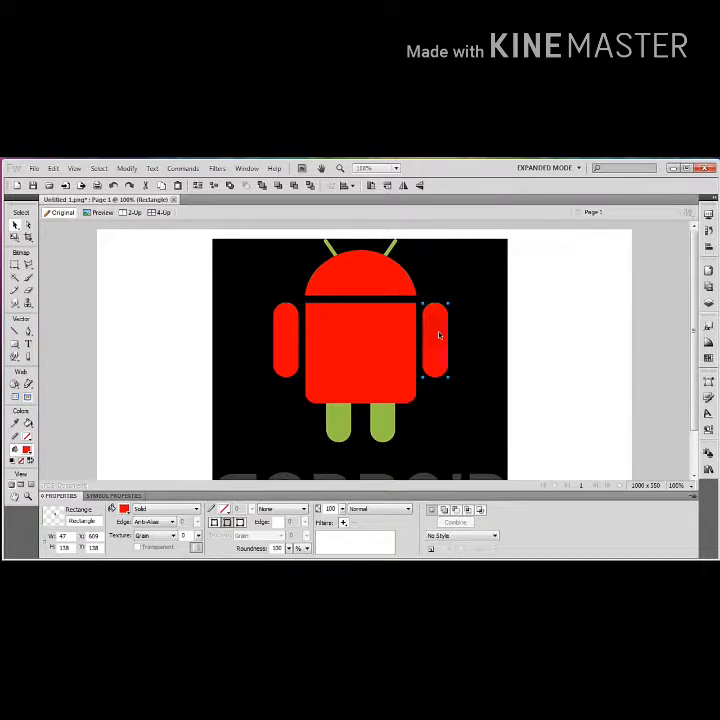
pyautogui.moveTo(441, 333); pyautogui.dragTo(390, 399)
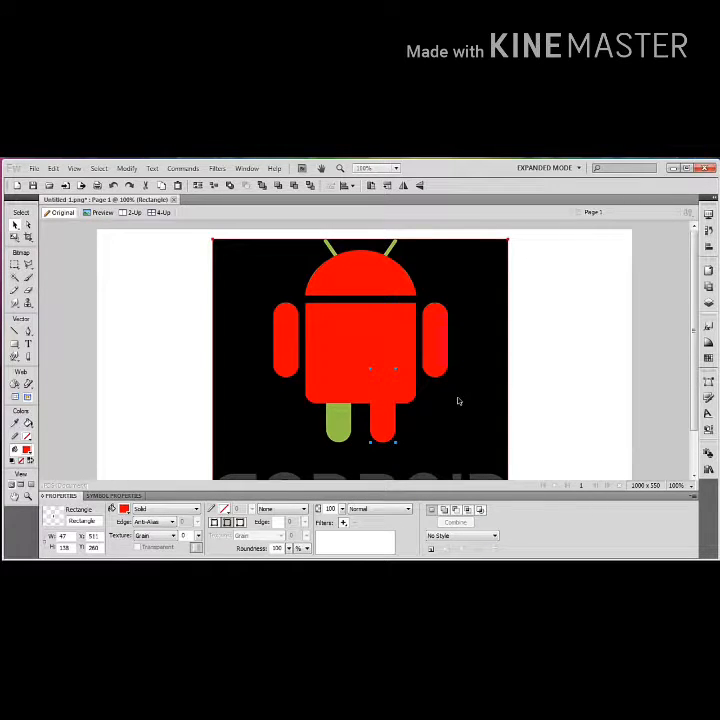
pyautogui.press('Left')
# Step: Duplicate the right-hand leg and shift the copy horizontally until it covers the green left-hand leg
pyautogui.press('Left')
pyautogui.press('Left')
pyautogui.press('Left')
pyautogui.press('Left')
pyautogui.press('Left')
pyautogui.press('Left')
pyautogui.press('Left')
pyautogui.press('Left')
pyautogui.press('Left')
pyautogui.press('Left')
pyautogui.press('Left')
pyautogui.press('Left')
pyautogui.press('Left')
pyautogui.press('Left')
pyautogui.press('Left')
pyautogui.press('Left')
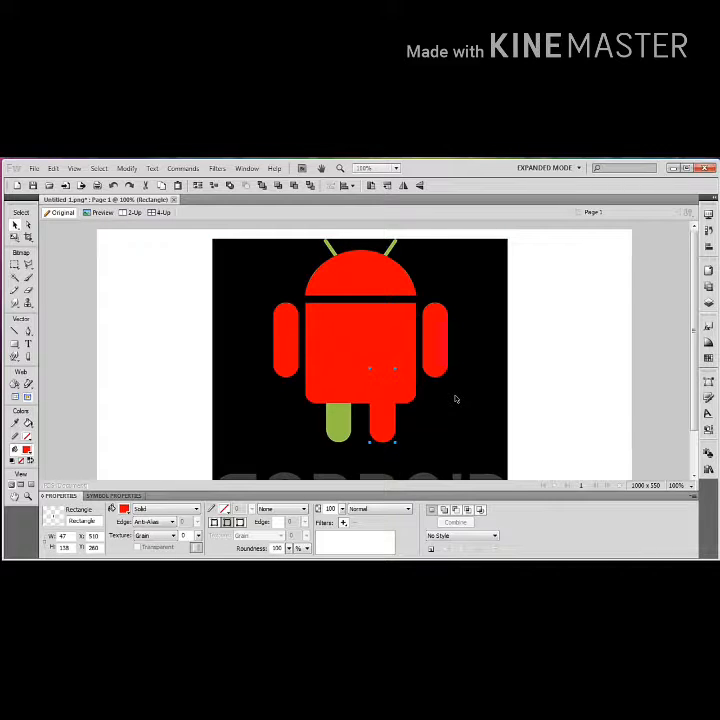
pyautogui.press('Left')
pyautogui.press('Left')
pyautogui.press('Left')
pyautogui.press('Left')
pyautogui.press('Left')
pyautogui.press('Left')
pyautogui.press('Left')
pyautogui.press('Left')
pyautogui.press('Left')
pyautogui.press('Left')
pyautogui.press('Left')
pyautogui.press('Left')
pyautogui.press('Left')
pyautogui.press('Left')
pyautogui.press('Left')
pyautogui.press('Left')
pyautogui.press('Left')
pyautogui.press('Left')
pyautogui.press('Left')
pyautogui.press('Left')
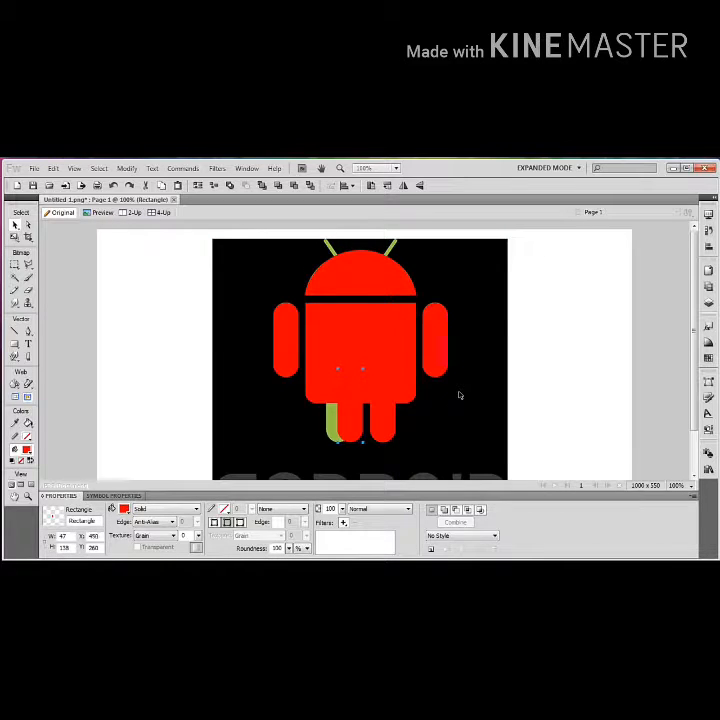
pyautogui.click(529, 342)
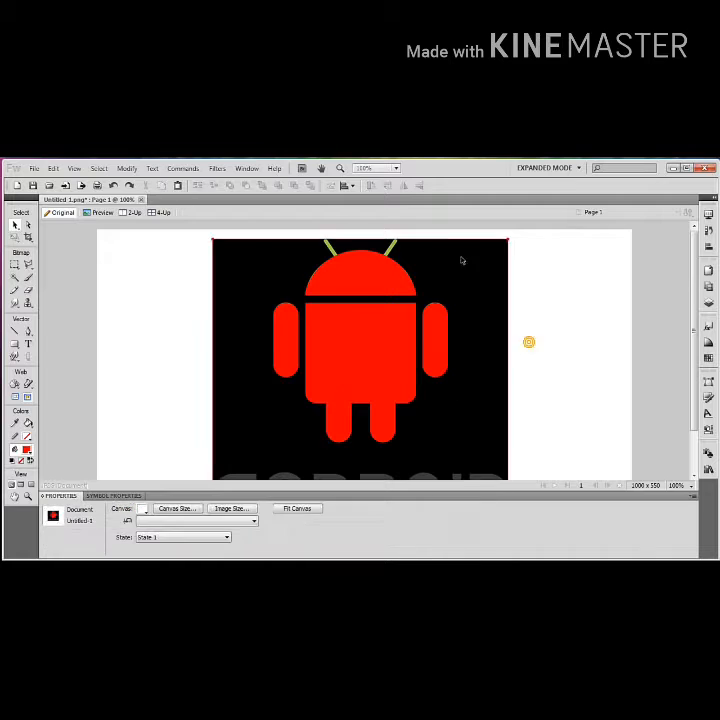
# Step: Draw a thin red rectangle about 7 by 42 pixels beside the head for an antenna and set its roundness to 100%
pyautogui.click(15, 346)
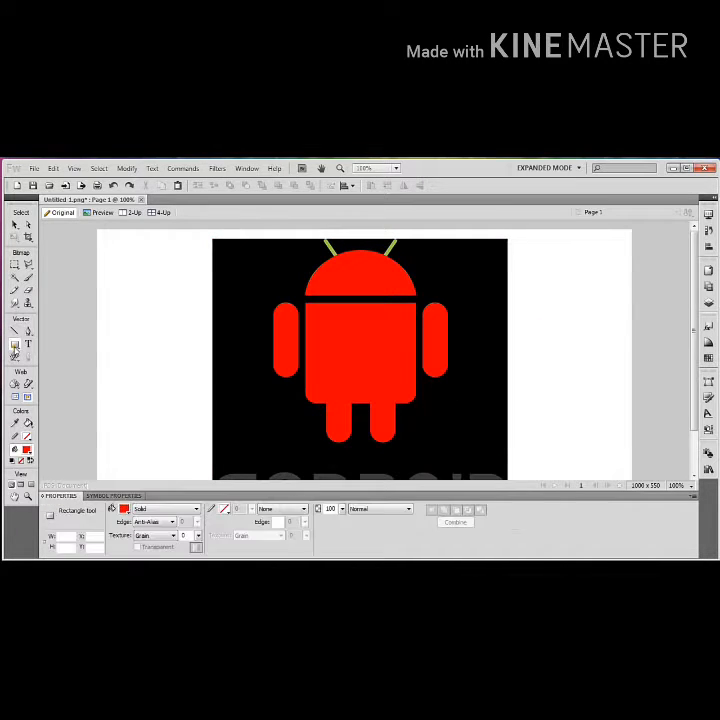
pyautogui.click(58, 356)
pyautogui.moveTo(246, 254); pyautogui.dragTo(251, 271)
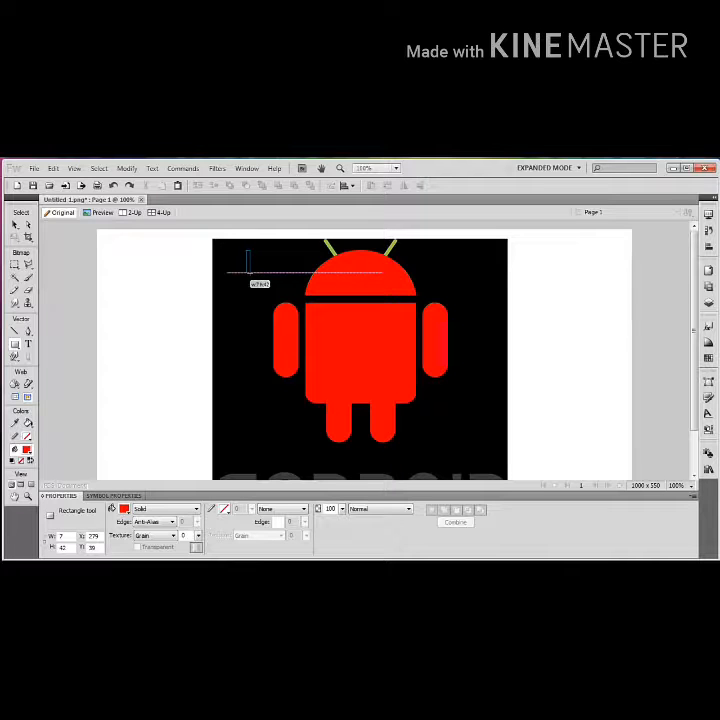
pyautogui.moveTo(250, 272); pyautogui.dragTo(251, 272)
pyautogui.click(291, 549)
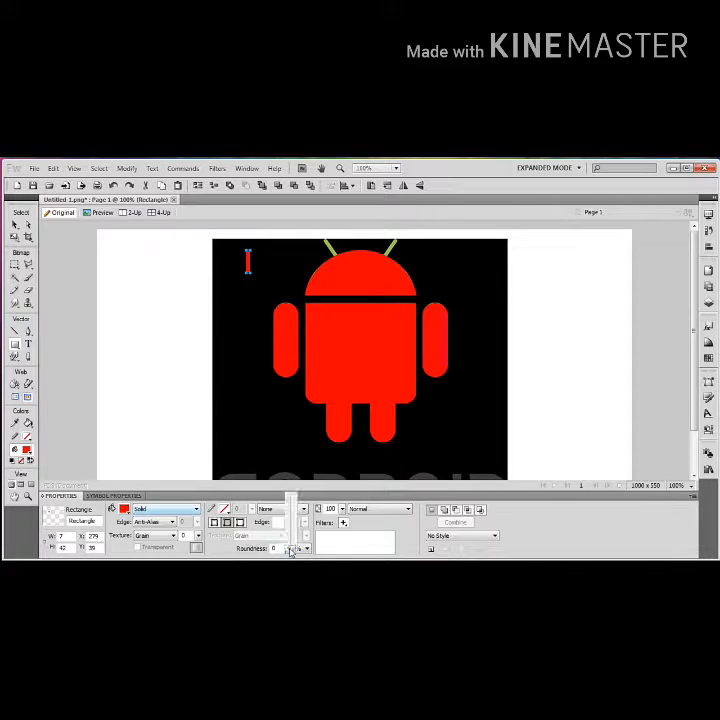
# Step: Set the antenna rectangle's width to 6 pixels and keep it selected
pyautogui.click(15, 225)
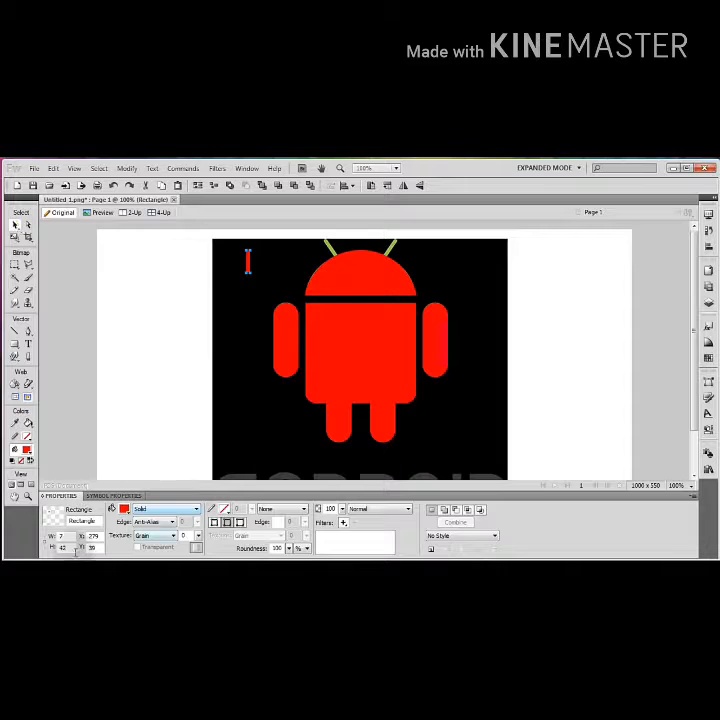
pyautogui.write('6')
pyautogui.press('Return')
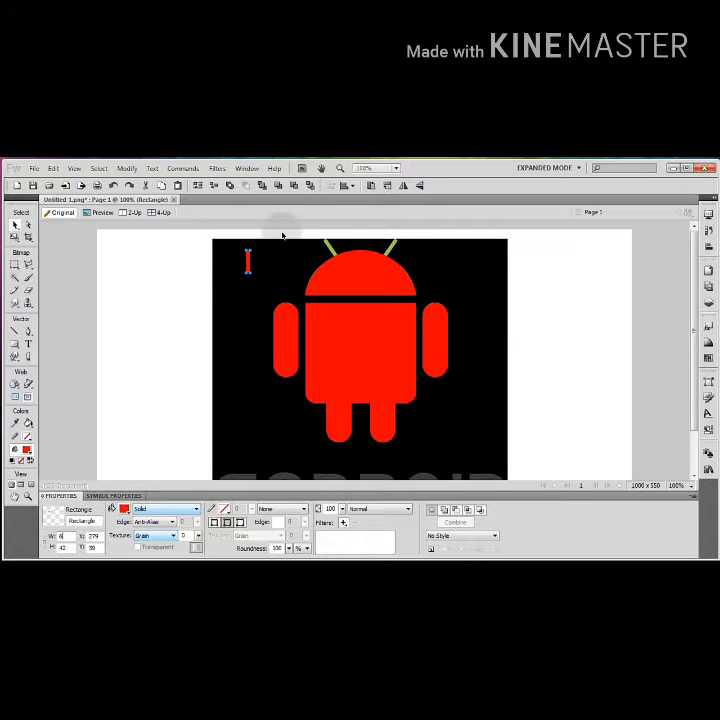
pyautogui.click(249, 265)
pyautogui.click(249, 317)
pyautogui.click(248, 260)
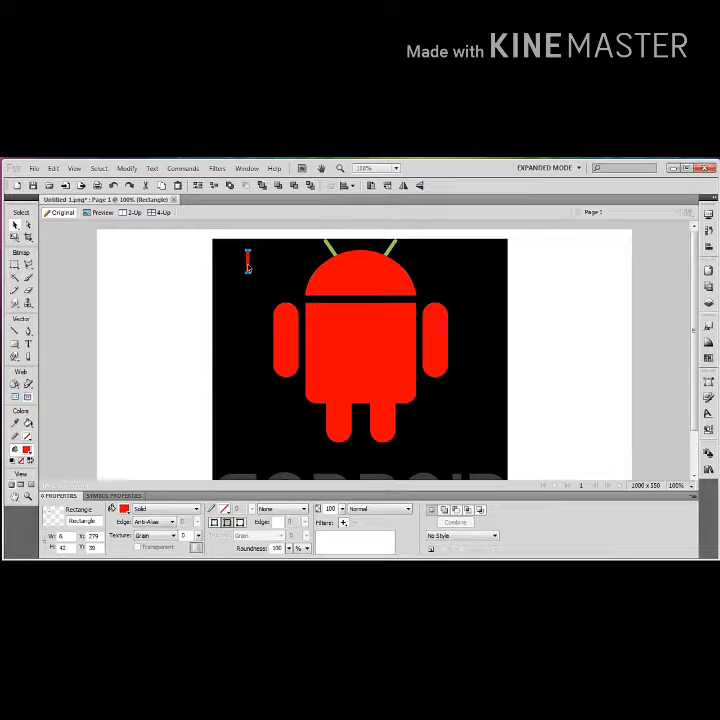
# Step: Duplicate the antenna rectangle and rotate the copy so it covers the green left-hand antenna at about X 425, Y 18
pyautogui.moveTo(245, 270); pyautogui.dragTo(318, 273)
pyautogui.click(14, 225)
pyautogui.click(188, 305)
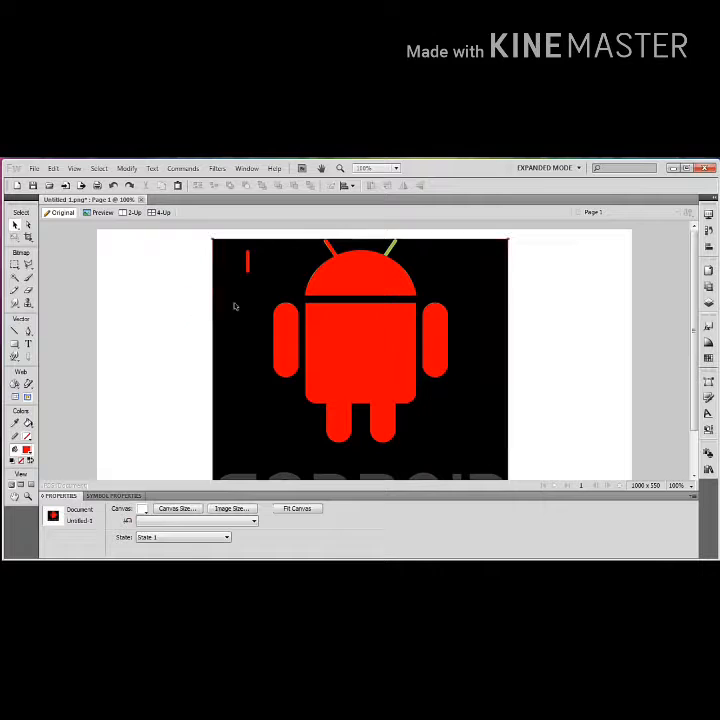
# Step: Mirror a copy of the left-hand antenna horizontally and shift it to X 535 so it covers the green right-hand antenna
pyautogui.hotkey('ctrl', 'z')
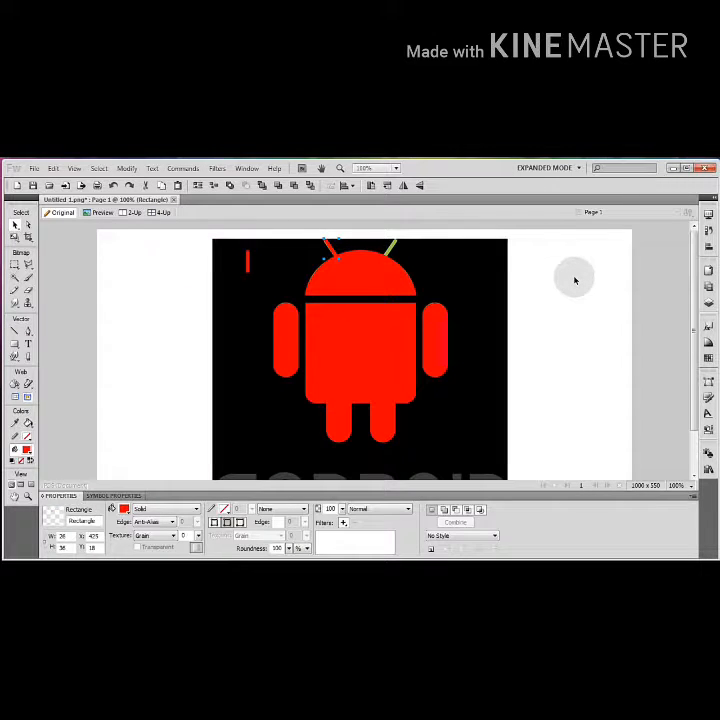
pyautogui.click(404, 186)
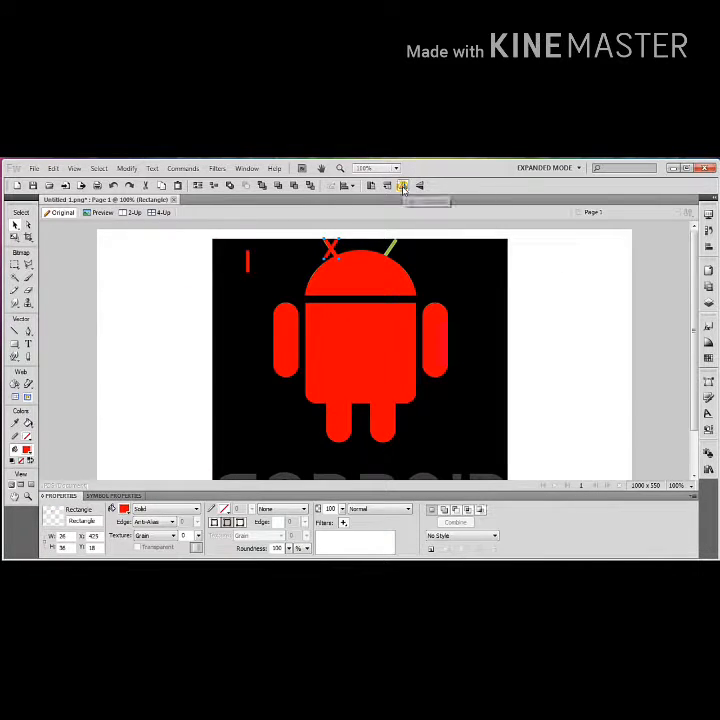
pyautogui.press('Right')
pyautogui.press('Right')
pyautogui.press('Right')
pyautogui.press('Right')
pyautogui.press('Right')
pyautogui.press('Right')
pyautogui.press('Right')
pyautogui.press('Right')
pyautogui.press('Right')
pyautogui.press('Right')
pyautogui.press('Right')
pyautogui.press('Right')
pyautogui.press('Right')
pyautogui.press('Right')
pyautogui.press('Right')
pyautogui.press('Right')
pyautogui.press('Right')
pyautogui.press('Right')
pyautogui.press('Right')
pyautogui.press('Right')
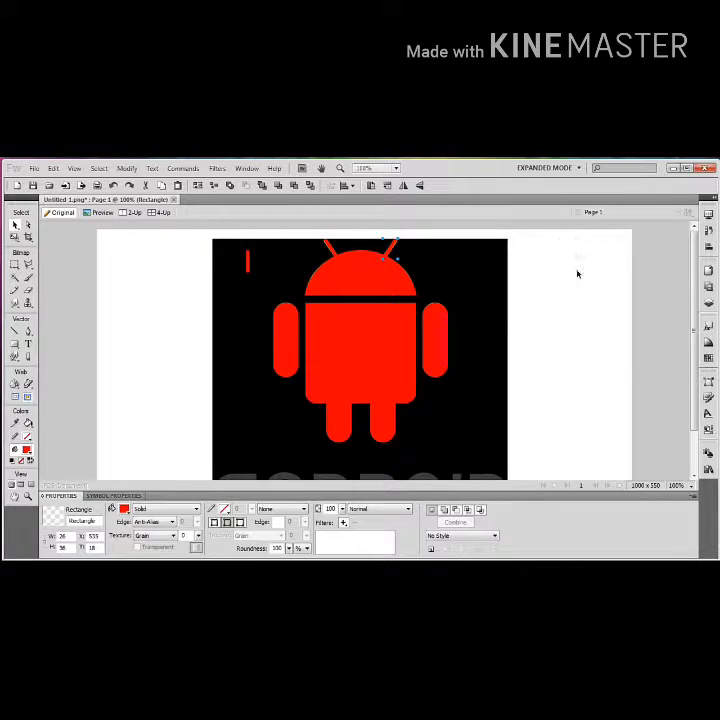
pyautogui.click(558, 279)
# Step: Lower the head's opacity to 65% to reveal the reference eyes underneath
pyautogui.click(396, 291)
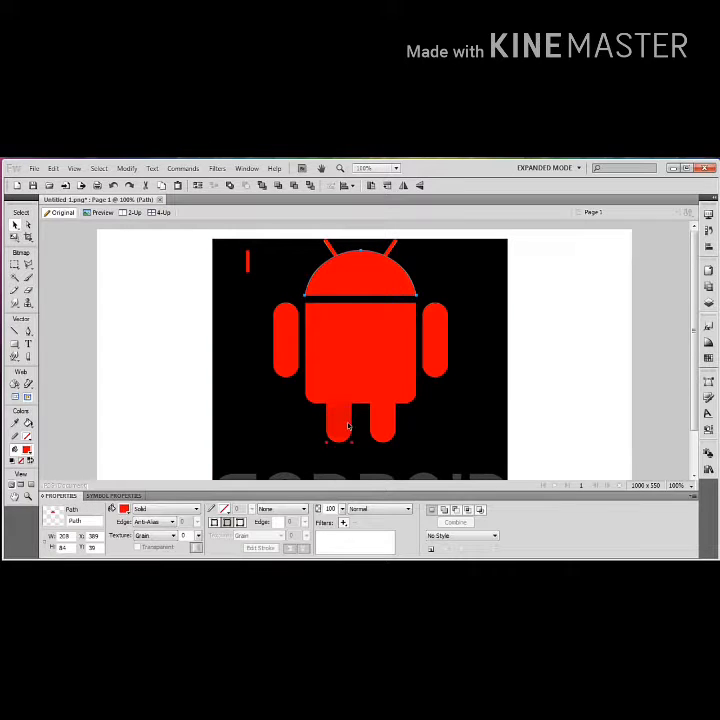
pyautogui.moveTo(342, 509); pyautogui.dragTo(344, 530)
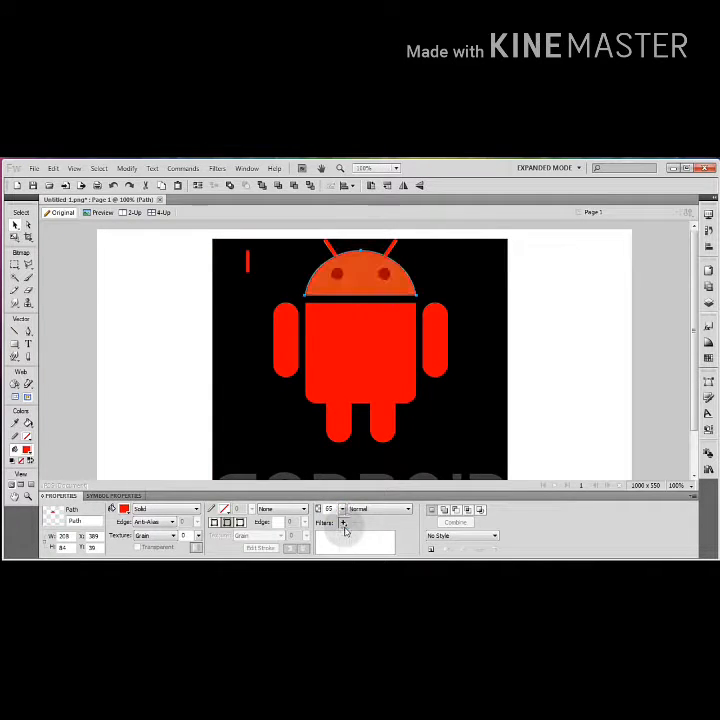
pyautogui.click(180, 357)
# Step: Draw a circle about 23 pixels across over the left-hand eye with the Ellipse tool
pyautogui.click(20, 346)
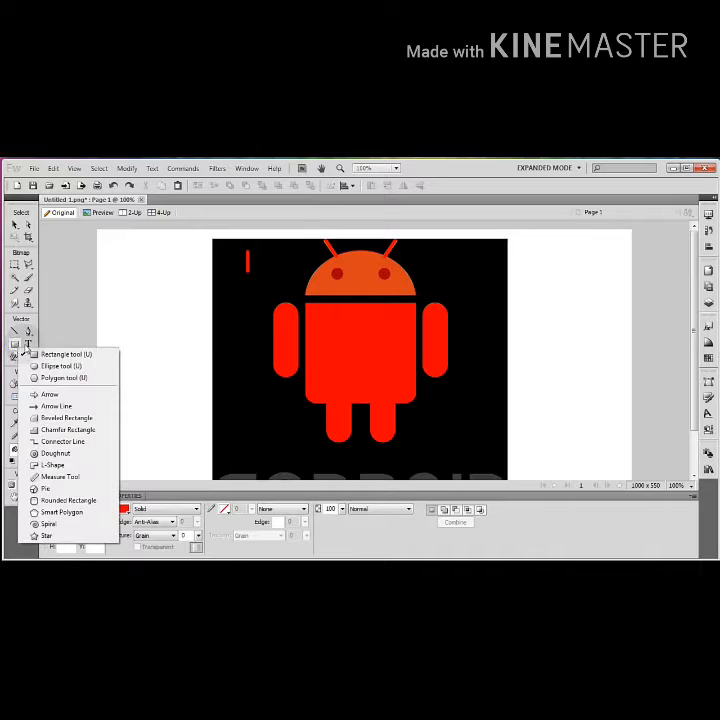
pyautogui.click(60, 366)
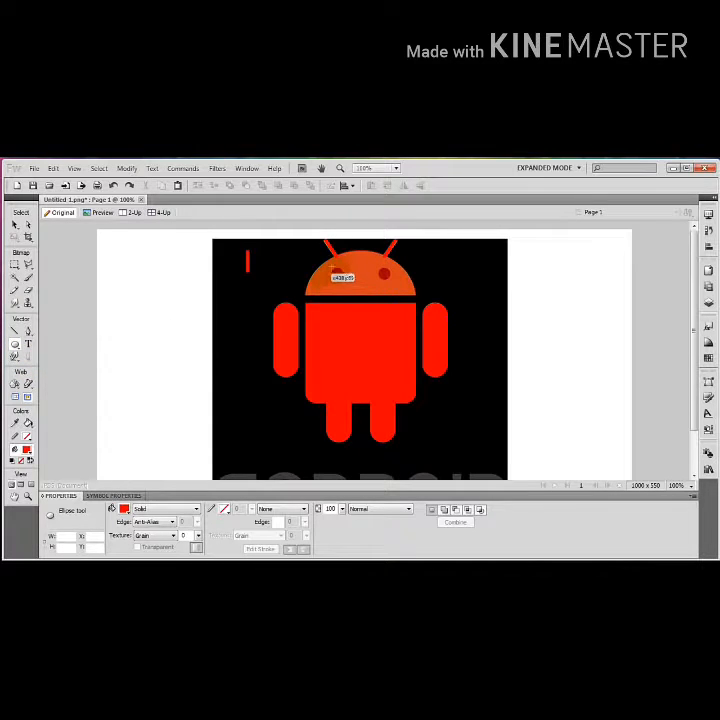
pyautogui.moveTo(331, 262); pyautogui.dragTo(342, 277)
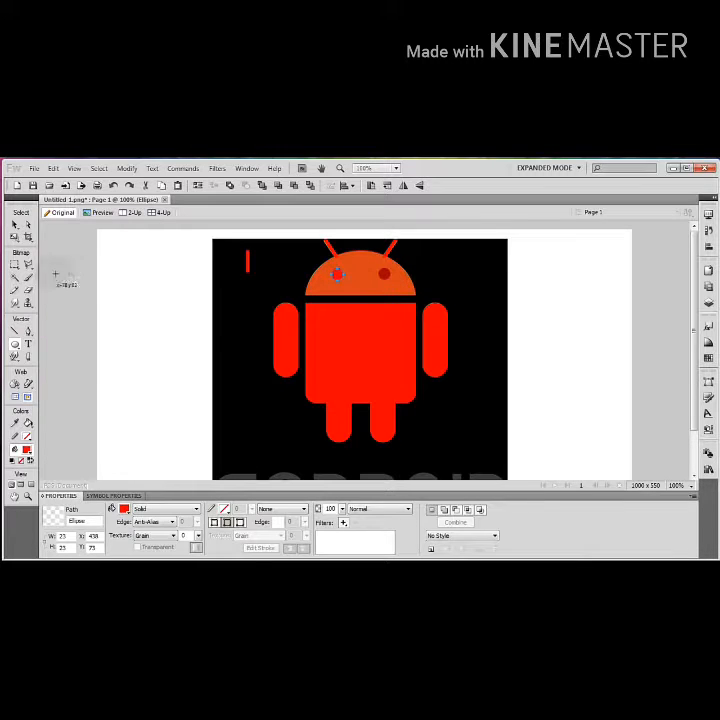
pyautogui.click(15, 225)
pyautogui.click(577, 331)
# Step: Fill the left-hand eye circle with white (#FFFFFF) and duplicate it over the right-hand eye
pyautogui.click(336, 277)
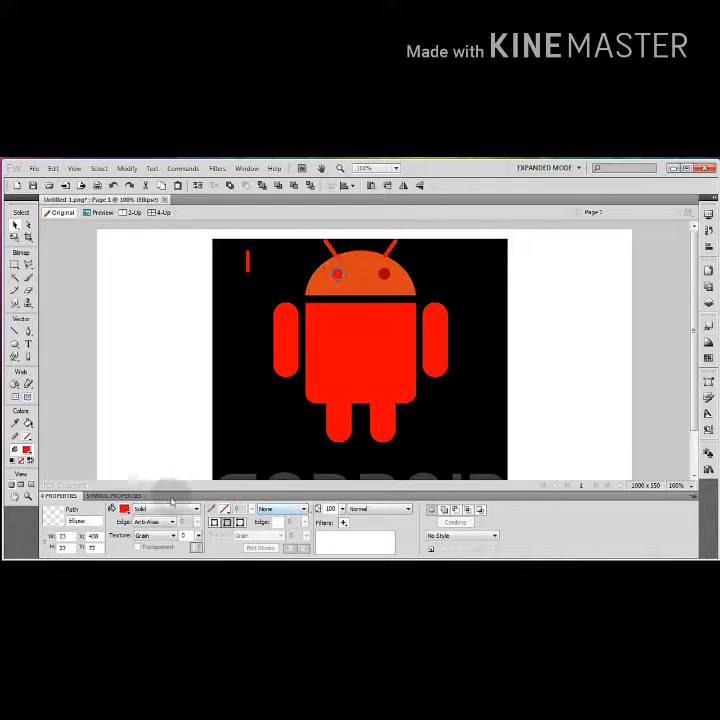
pyautogui.click(123, 508)
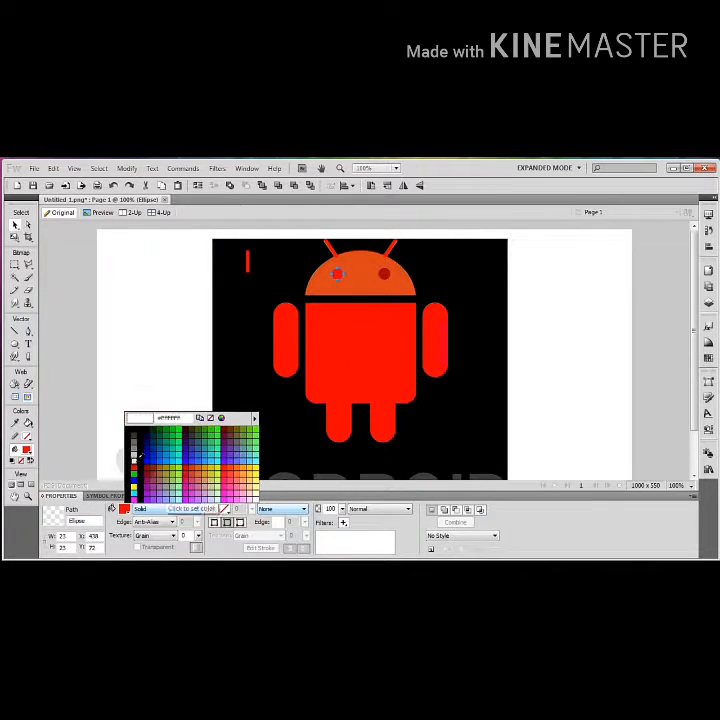
pyautogui.click(134, 460)
pyautogui.click(166, 369)
pyautogui.click(337, 274)
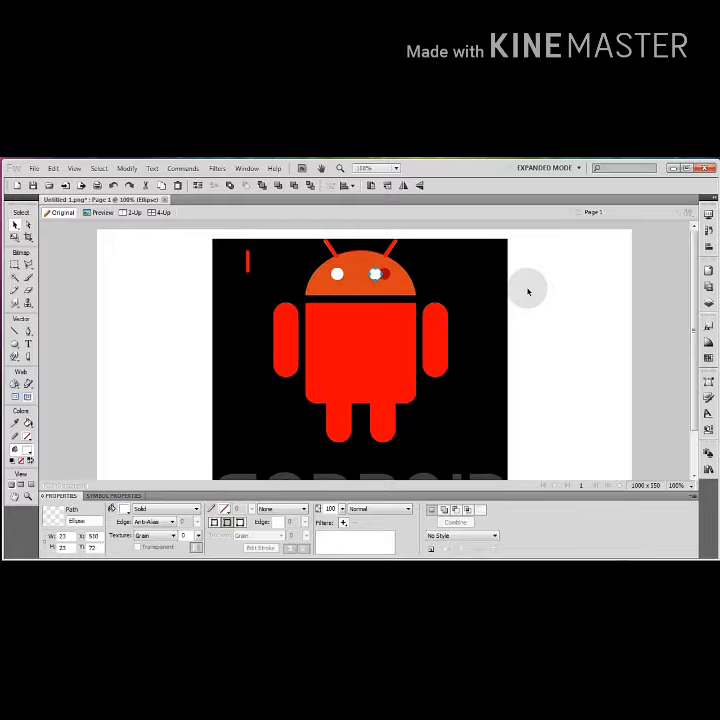
pyautogui.click(528, 291)
# Step: Restore the head shape to full opacity
pyautogui.click(355, 288)
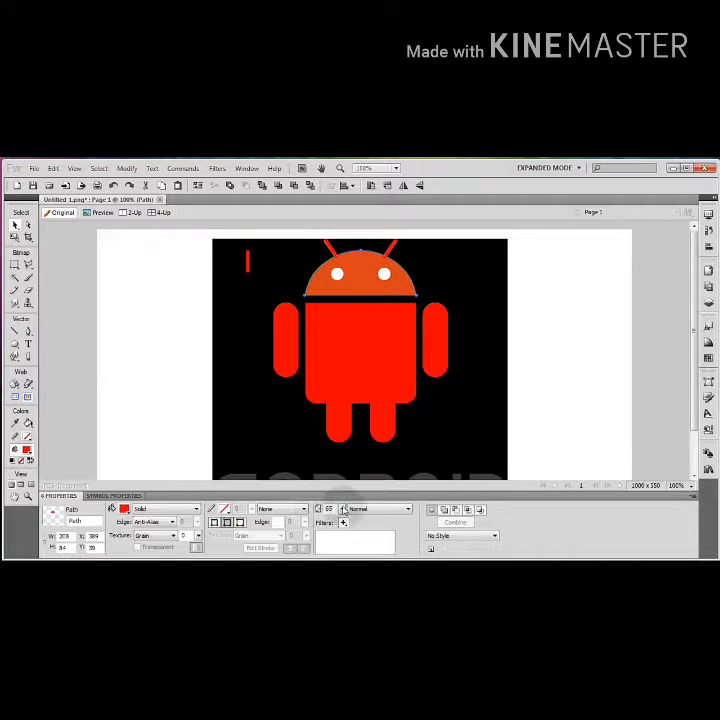
pyautogui.click(554, 329)
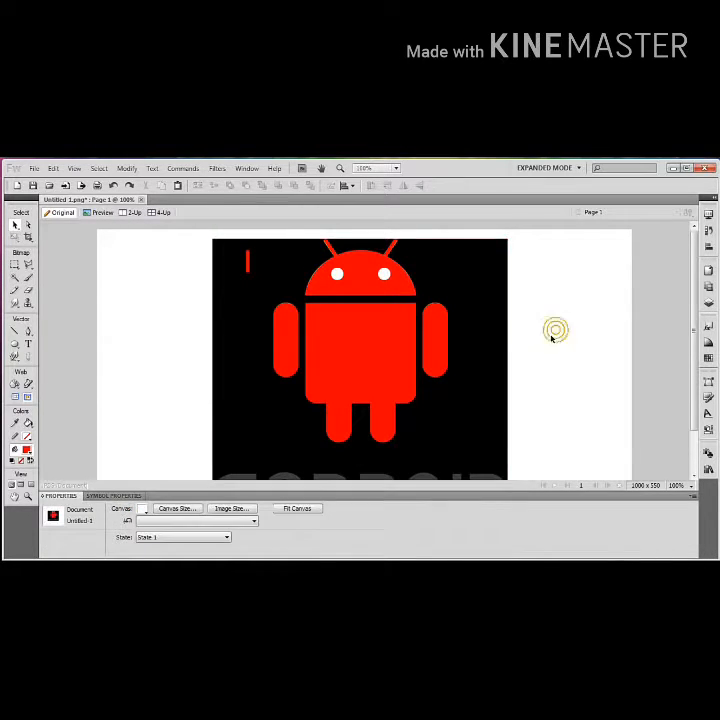
# Step: Move the black reference image out from behind the robot to about X 719, Y 18
pyautogui.moveTo(479, 289); pyautogui.dragTo(611, 292)
pyautogui.moveTo(519, 289); pyautogui.dragTo(603, 281)
pyautogui.moveTo(559, 287); pyautogui.dragTo(608, 302)
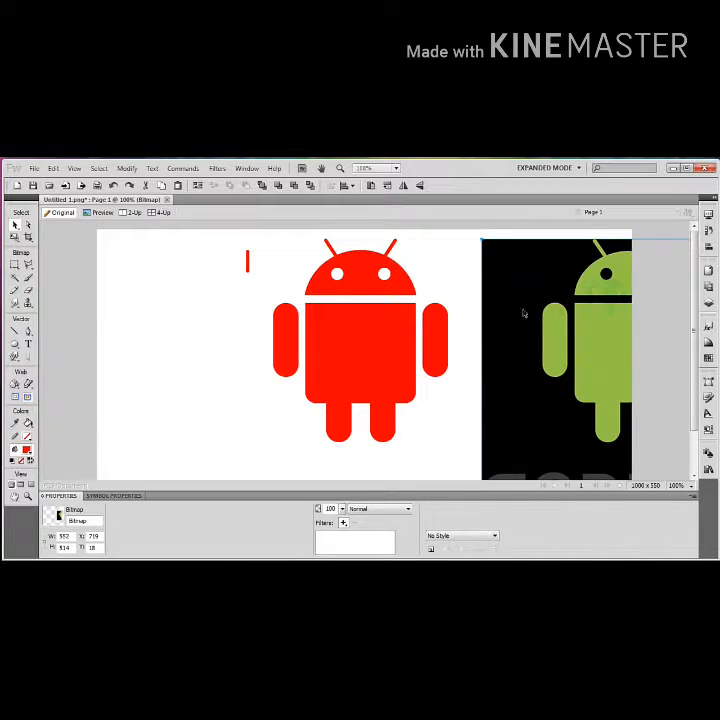
pyautogui.click(467, 300)
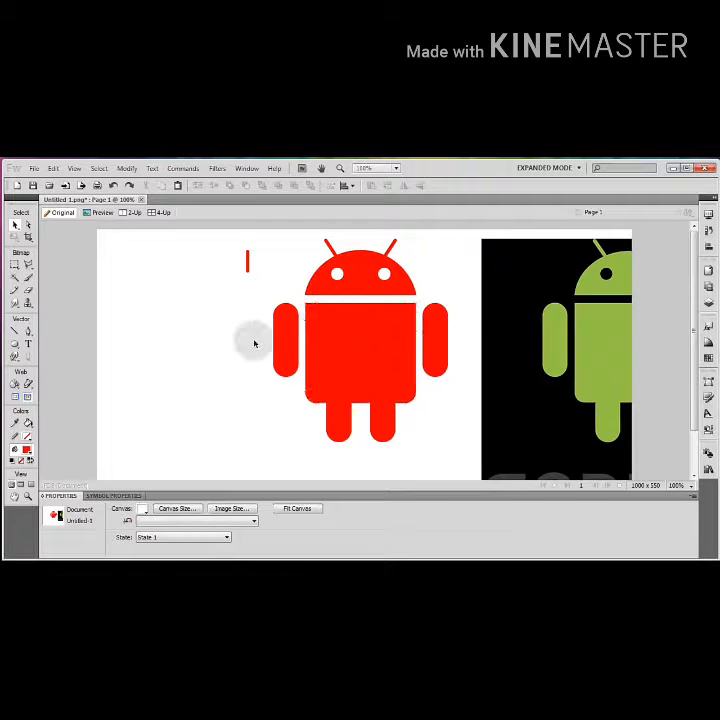
# Step: Delete the spare antenna rectangle beside the head and move all ten robot shapes together down toward the canvas centre
pyautogui.click(247, 260)
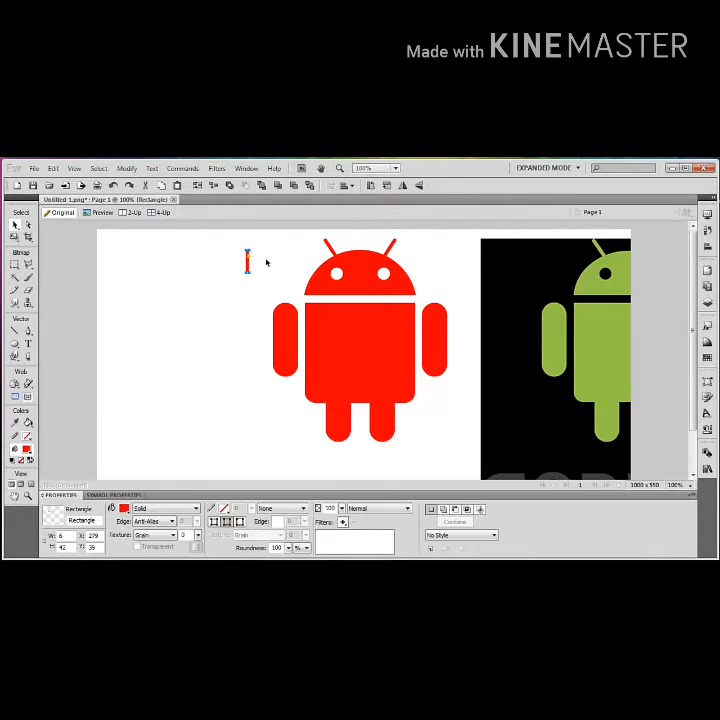
pyautogui.press('Delete')
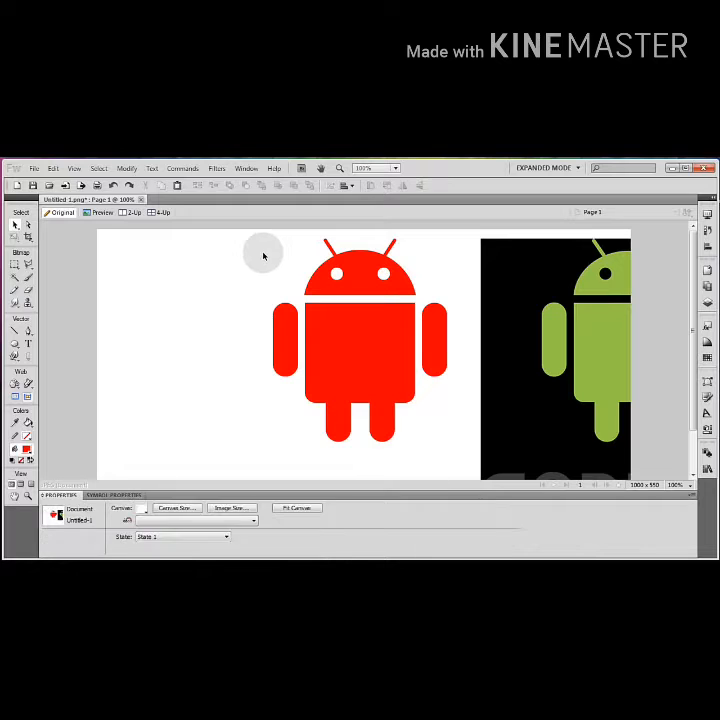
pyautogui.moveTo(256, 236); pyautogui.dragTo(455, 451)
pyautogui.scroll(-1, 439, 363)
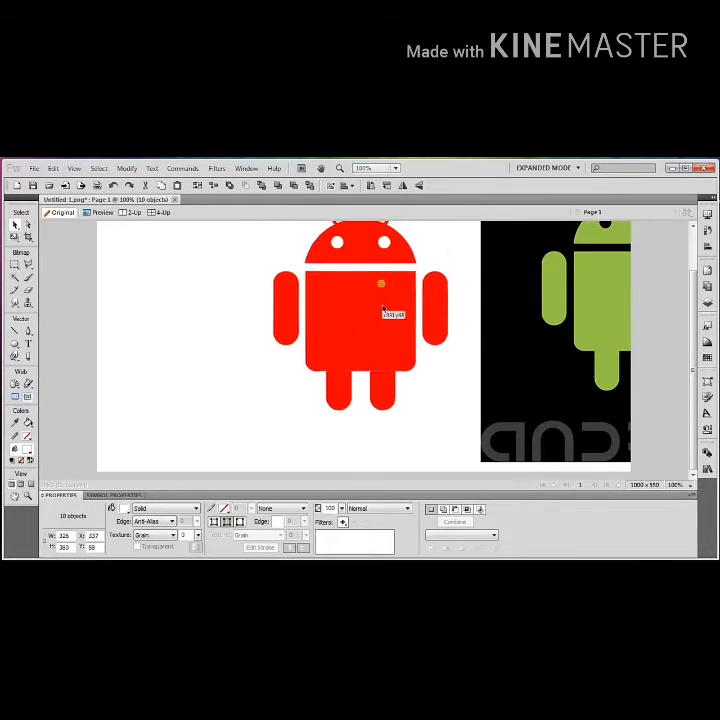
pyautogui.moveTo(383, 309)
pyautogui.mouseDown()
pyautogui.moveTo(386, 338)
pyautogui.moveTo(388, 325)
pyautogui.mouseUp()
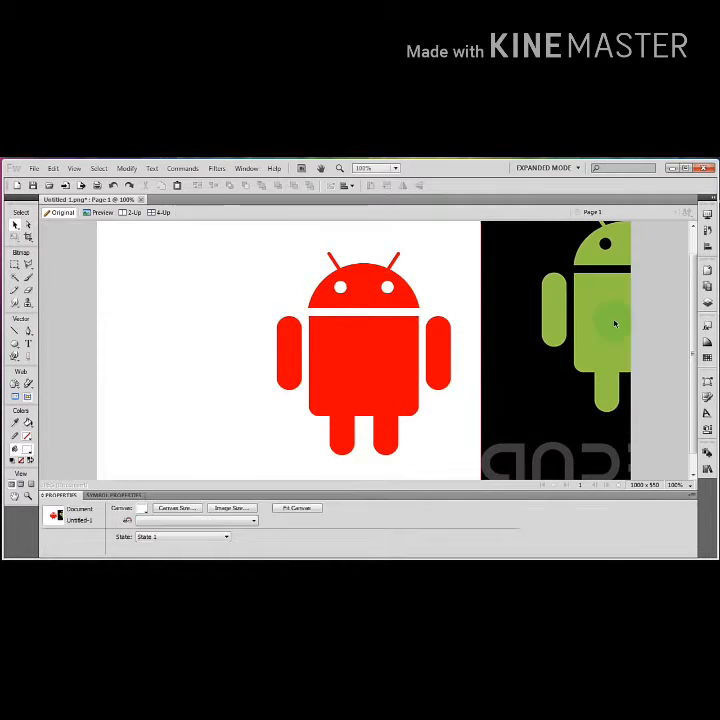
# Step: Copy a green square about 87 by 88 pixels from the reference torso onto the blank canvas left of the robot
pyautogui.moveTo(614, 323); pyautogui.dragTo(561, 308)
pyautogui.click(198, 284)
pyautogui.moveTo(528, 304); pyautogui.dragTo(572, 302)
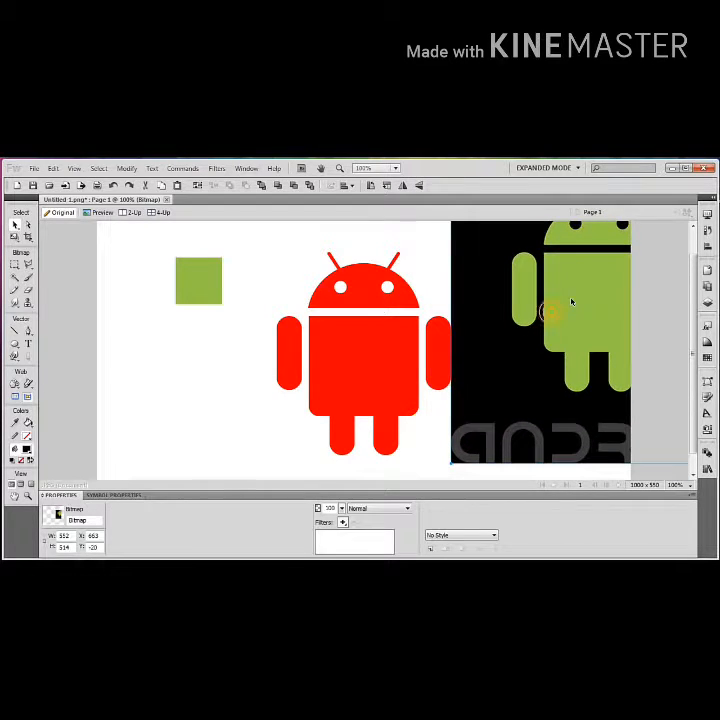
# Step: Draw a rectangle about 128 by 105 pixels left of the robot and fill it with the green sampled from the reference torso
pyautogui.click(157, 310)
pyautogui.click(15, 346)
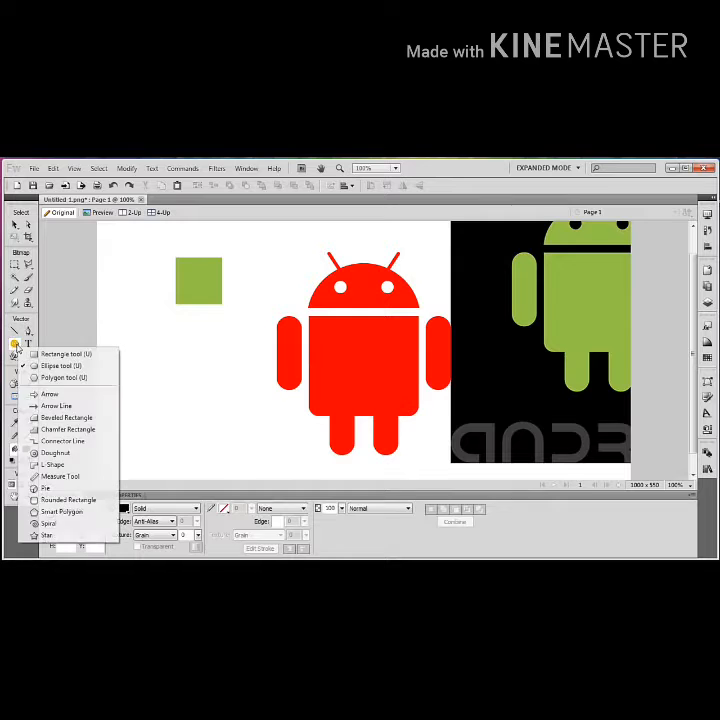
pyautogui.click(70, 354)
pyautogui.moveTo(118, 322); pyautogui.dragTo(185, 378)
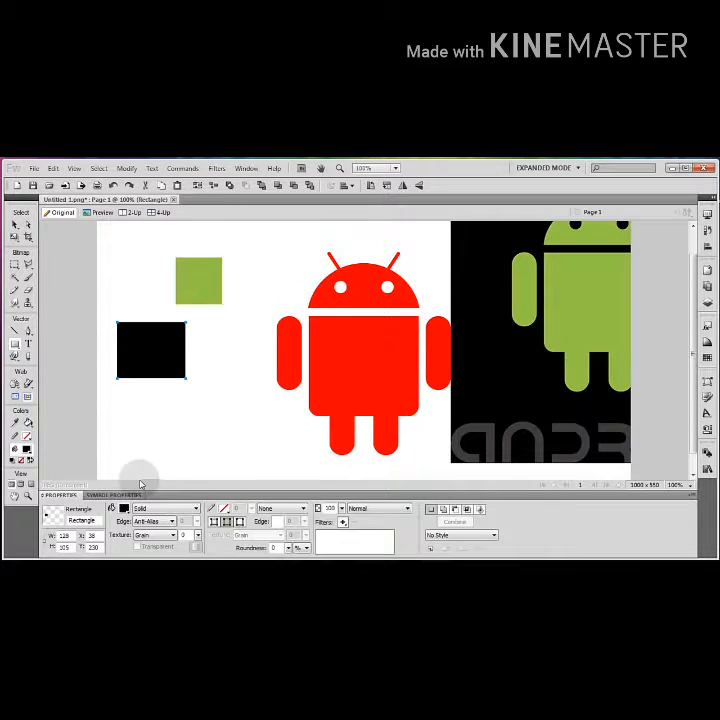
pyautogui.click(124, 508)
pyautogui.click(575, 308)
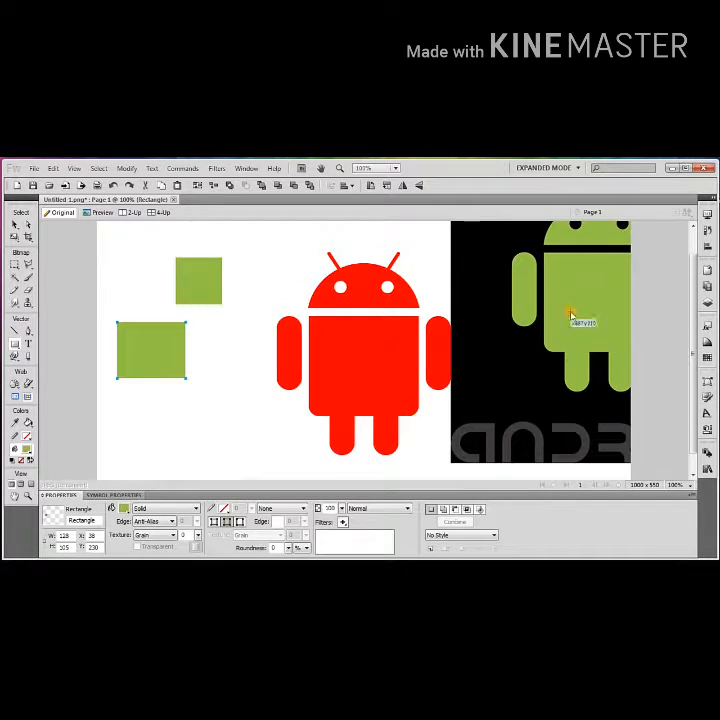
# Step: Delete the green bitmap square and the black reference image
pyautogui.click(15, 225)
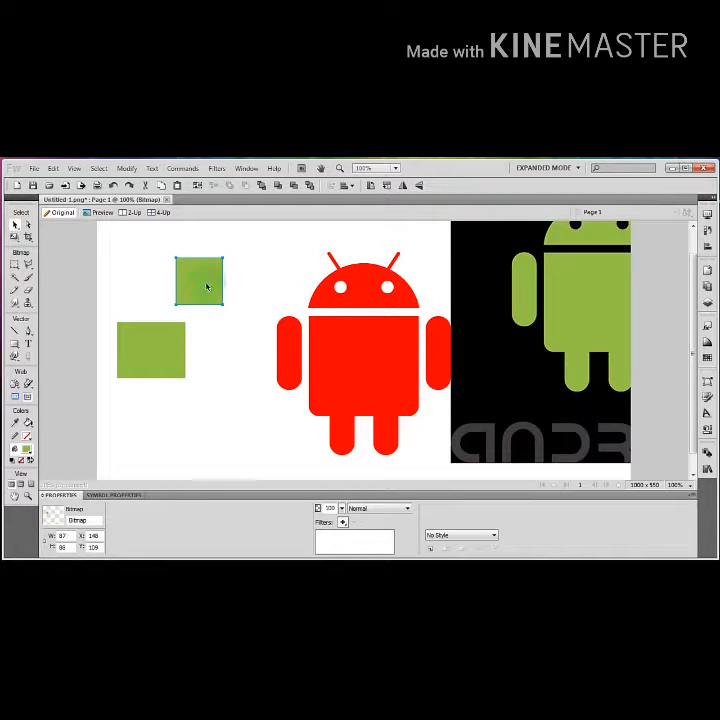
pyautogui.press('Delete')
pyautogui.click(562, 334)
pyautogui.moveTo(562, 334); pyautogui.dragTo(568, 404)
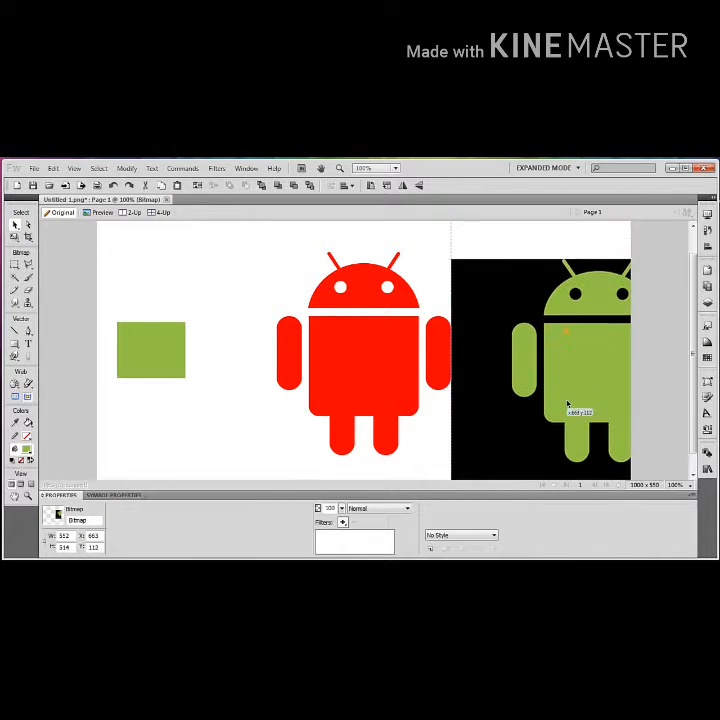
pyautogui.press('Delete')
# Step: Move the green swatch rectangle to the upper-left corner of the canvas
pyautogui.moveTo(164, 365); pyautogui.dragTo(150, 280)
pyautogui.click(167, 355)
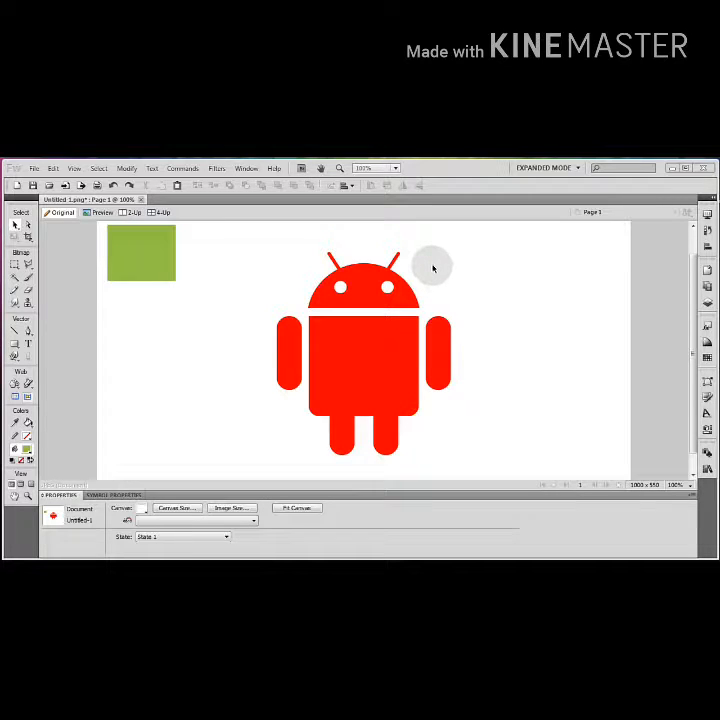
# Step: Fill both antennas with the green sampled from the swatch rectangle
pyautogui.click(394, 256)
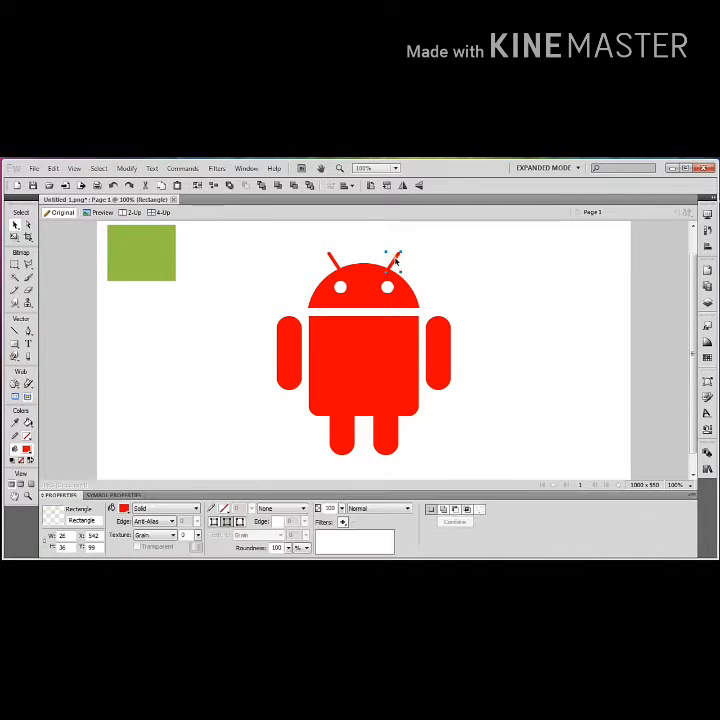
pyautogui.keyDown('shift'); pyautogui.click(335, 258); pyautogui.keyUp('shift')
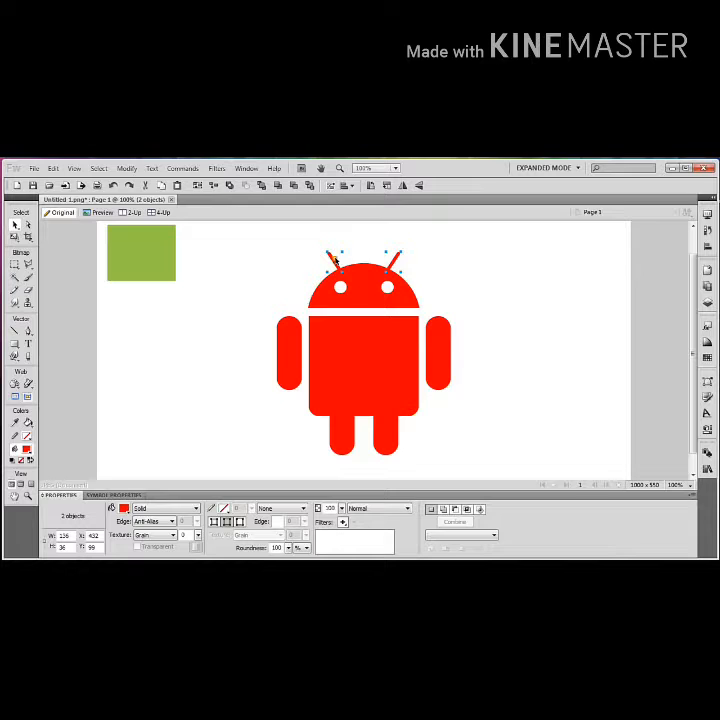
pyautogui.click(124, 508)
pyautogui.click(153, 272)
pyautogui.click(238, 392)
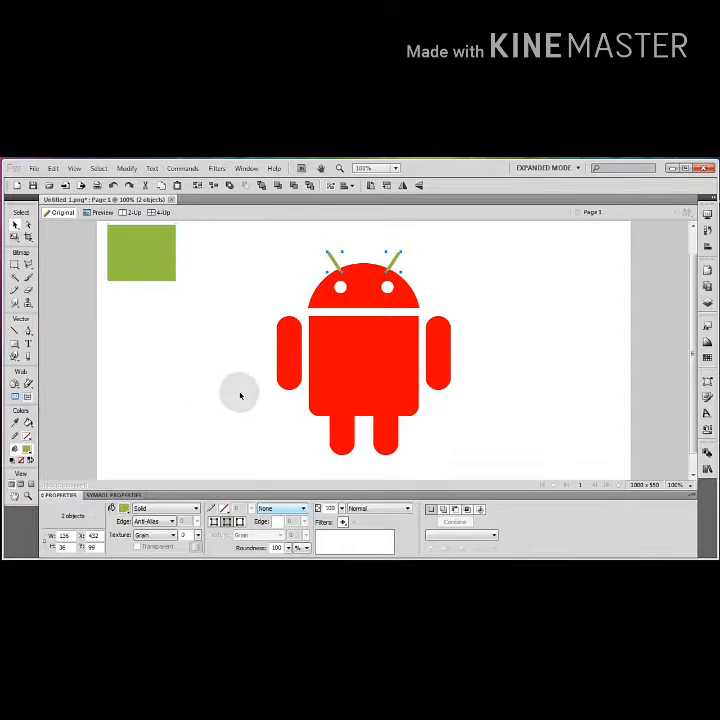
# Step: Apply an Inner Bevel filter to both antennas with the default settings
pyautogui.click(332, 258)
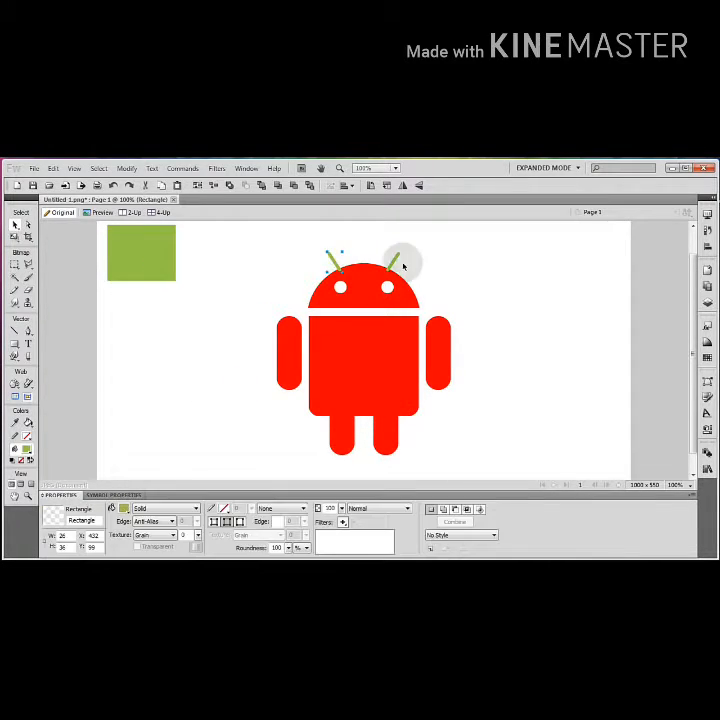
pyautogui.keyDown('shift'); pyautogui.click(395, 259); pyautogui.keyUp('shift')
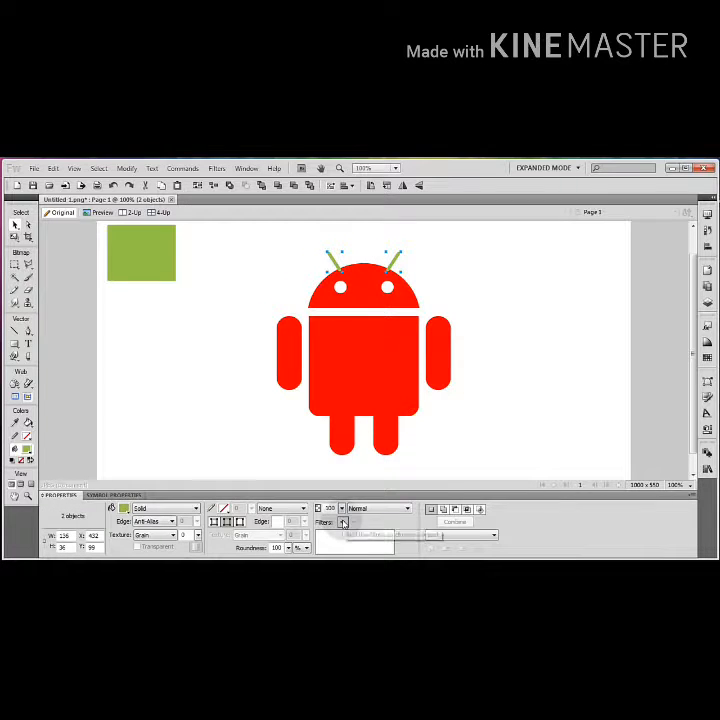
pyautogui.click(343, 522)
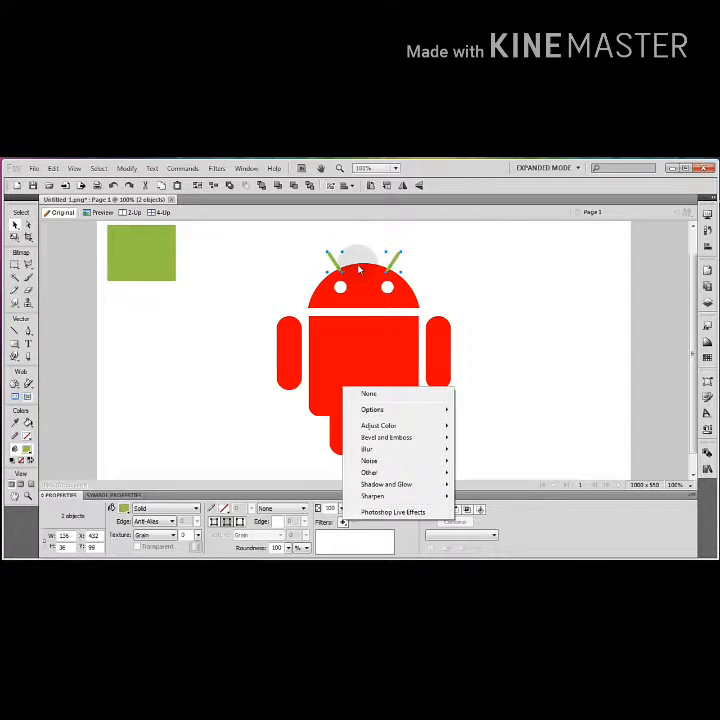
pyautogui.moveTo(386, 437)
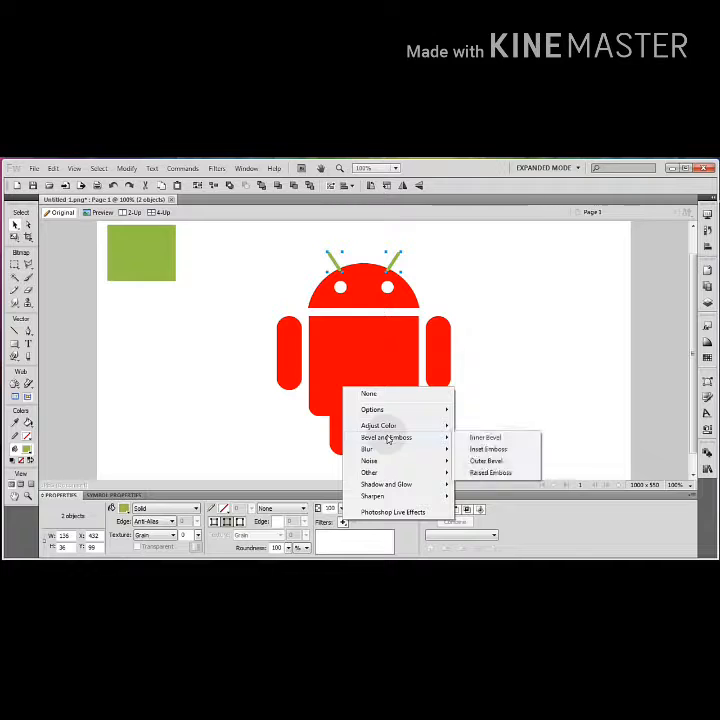
pyautogui.click(485, 438)
pyautogui.click(495, 415)
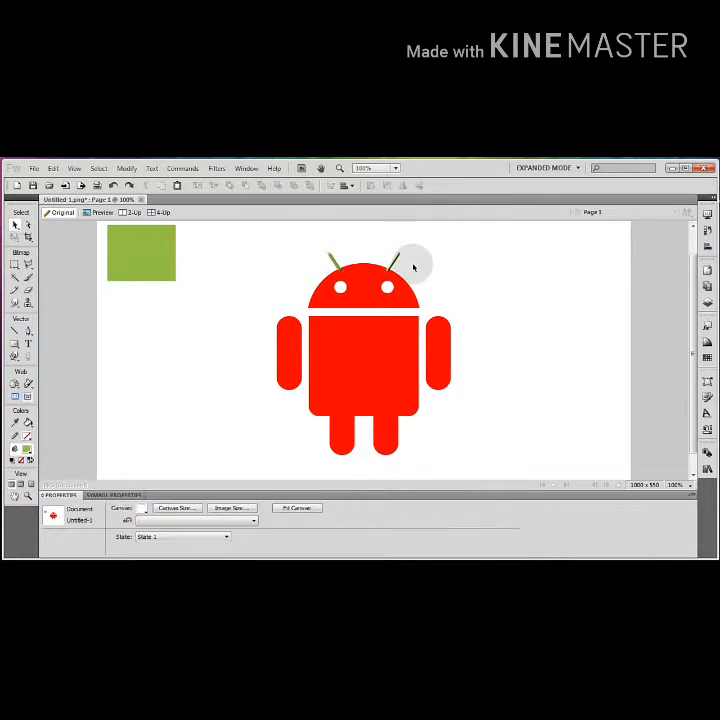
# Step: Duplicate the left antenna, flip the copy horizontally and move it over the right antenna at X 542
pyautogui.click(331, 262)
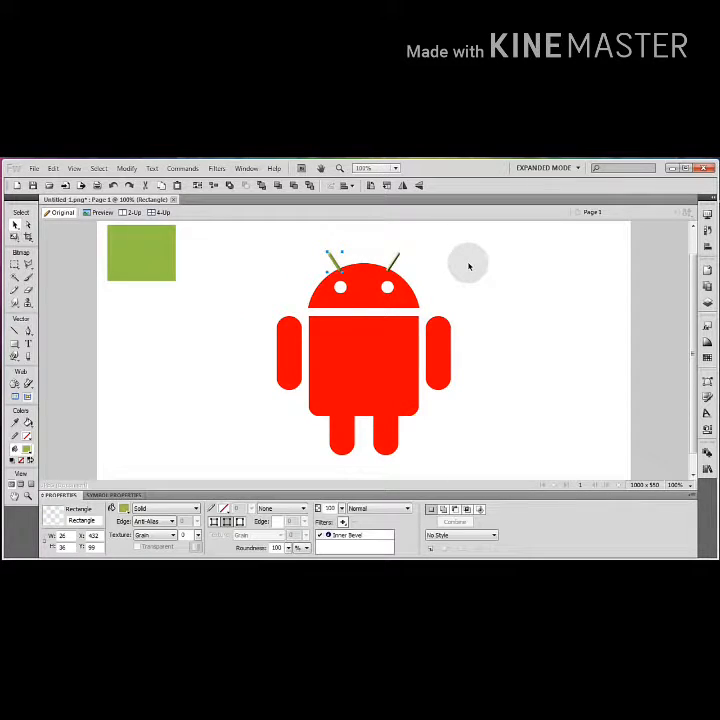
pyautogui.click(404, 186)
pyautogui.press('Right')
pyautogui.press('Right')
pyautogui.press('Right')
pyautogui.press('Right')
pyautogui.press('Right')
pyautogui.press('Right')
pyautogui.press('Right')
pyautogui.press('Right')
pyautogui.press('Right')
pyautogui.press('Right')
pyautogui.press('Right')
pyautogui.press('Right')
pyautogui.press('Right')
pyautogui.press('Right')
pyautogui.press('Right')
pyautogui.press('Right')
pyautogui.press('Right')
pyautogui.press('Right')
pyautogui.press('Right')
pyautogui.press('Right')
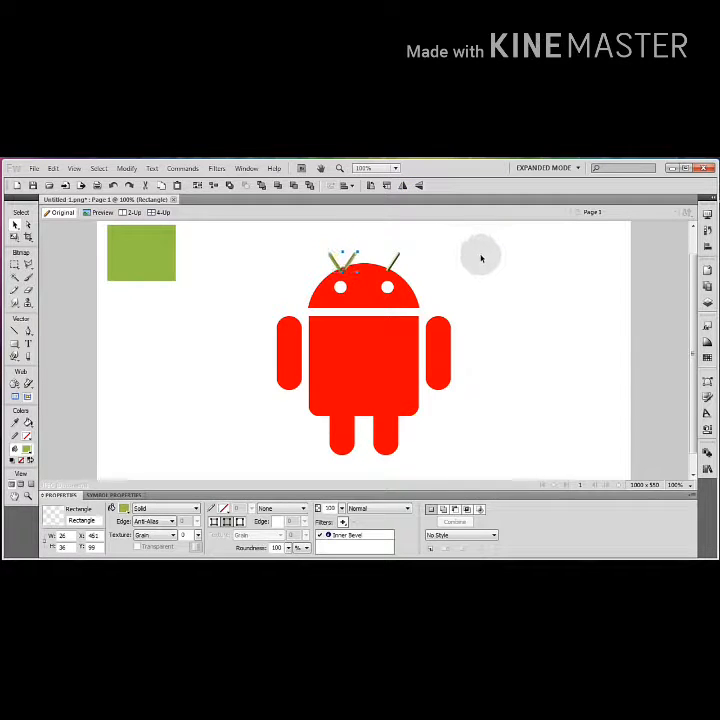
pyautogui.press('Right')
pyautogui.press('Right')
pyautogui.press('Right')
pyautogui.press('Right')
pyautogui.press('Right')
pyautogui.press('Right')
pyautogui.press('Right')
pyautogui.press('Right')
pyautogui.press('Right')
pyautogui.press('Right')
pyautogui.press('Right')
pyautogui.press('Right')
pyautogui.press('Right')
pyautogui.press('Right')
pyautogui.press('Right')
pyautogui.press('Right')
pyautogui.press('Right')
pyautogui.press('Right')
pyautogui.press('Right')
pyautogui.press('Right')
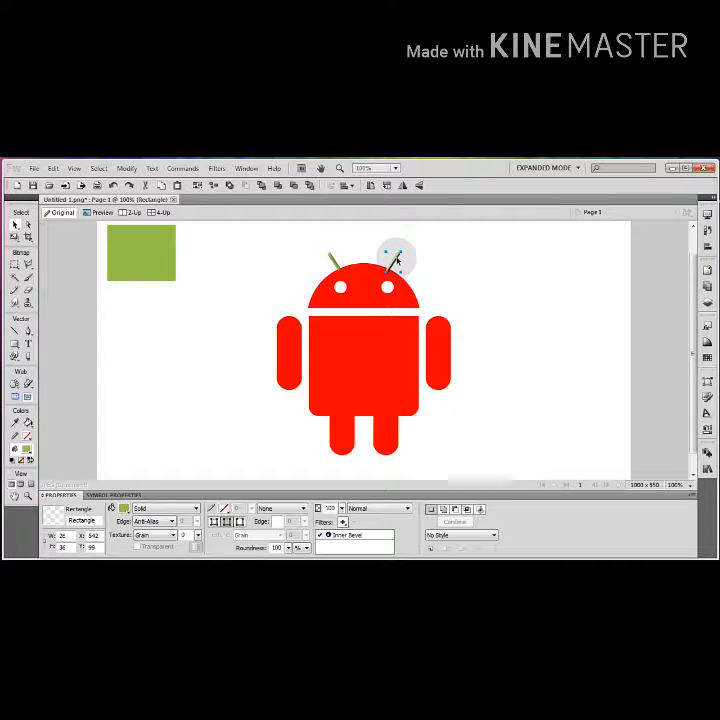
# Step: Delete the old right antenna lying under the flipped copy
pyautogui.click(457, 273)
pyautogui.click(392, 256)
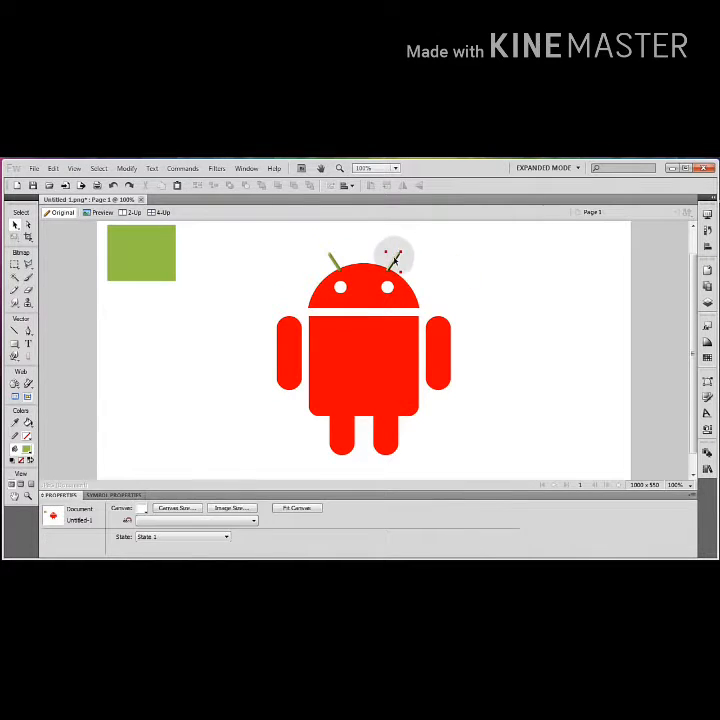
pyautogui.click(456, 249)
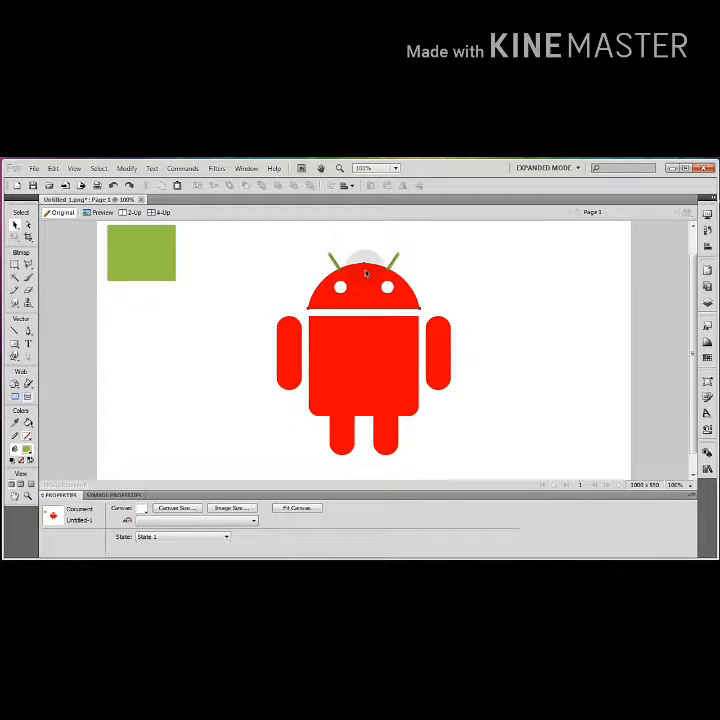
pyautogui.click(340, 289)
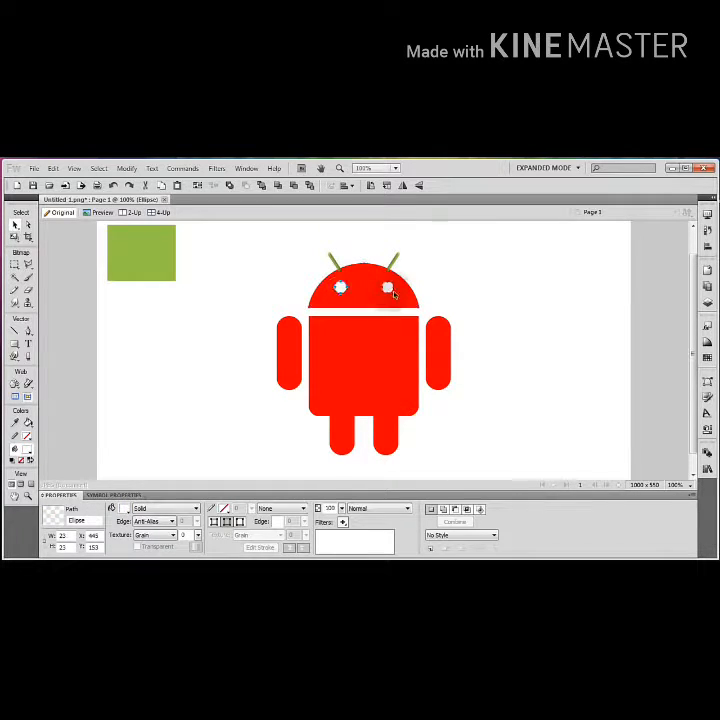
pyautogui.keyDown('shift'); pyautogui.click(389, 289); pyautogui.keyUp('shift')
pyautogui.keyDown('shift'); pyautogui.click(366, 289); pyautogui.keyUp('shift')
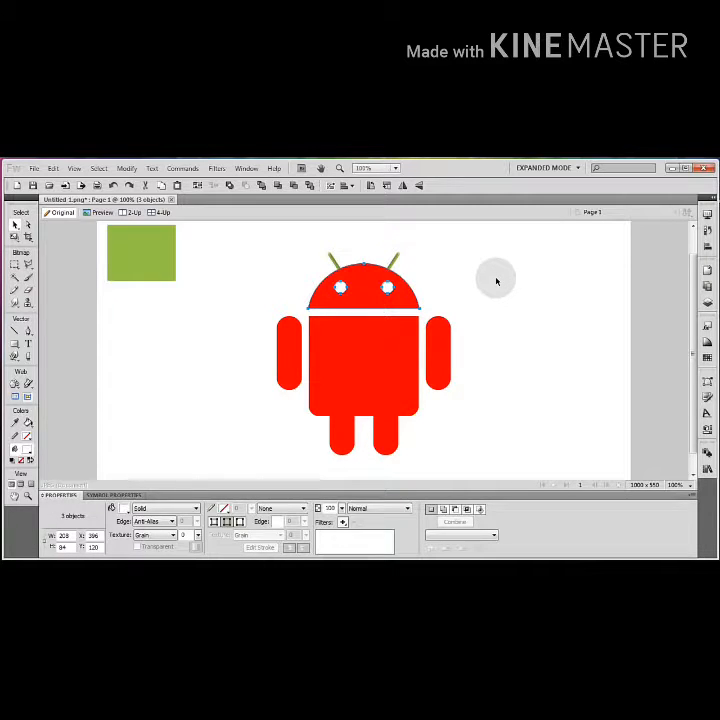
pyautogui.click(496, 281)
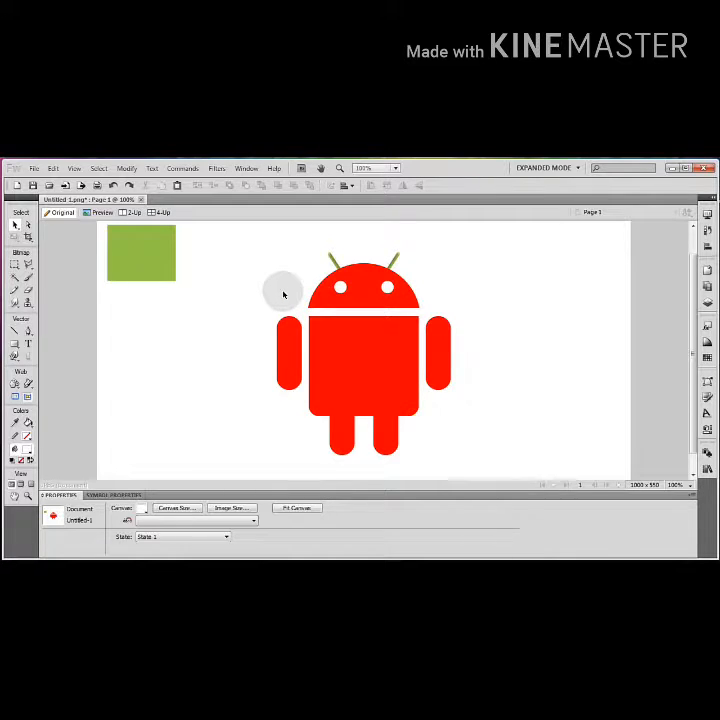
# Step: Draw a flat ellipse about 206 px wide along the body's top edge, with a height of 10 px and positioned at Y 215
pyautogui.moveTo(15, 343); pyautogui.dragTo(55, 366)
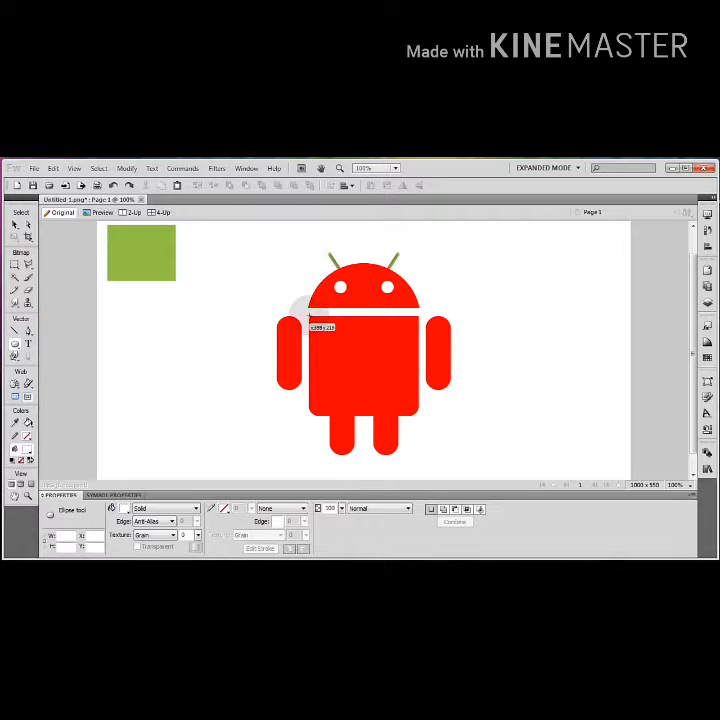
pyautogui.moveTo(309, 318); pyautogui.dragTo(420, 332)
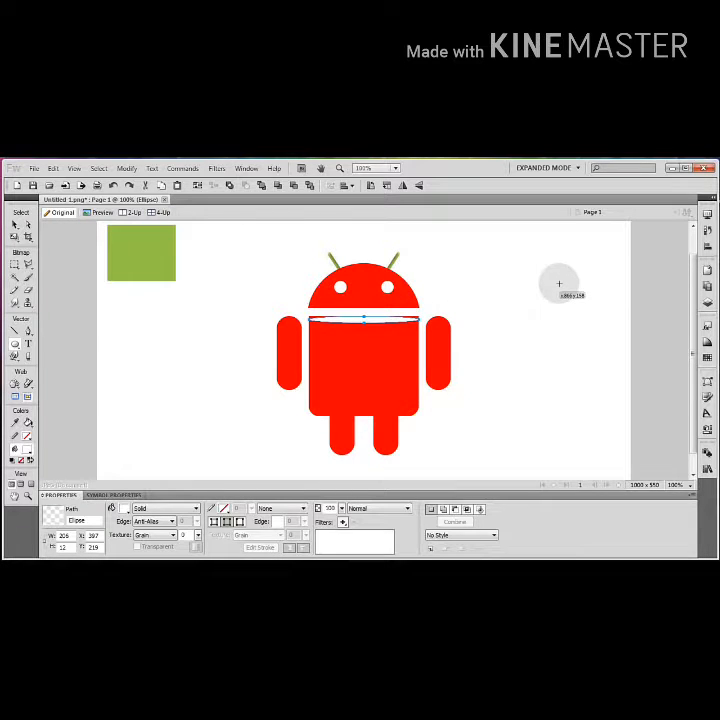
pyautogui.press('v')
pyautogui.doubleClick(67, 547)
pyautogui.write('10')
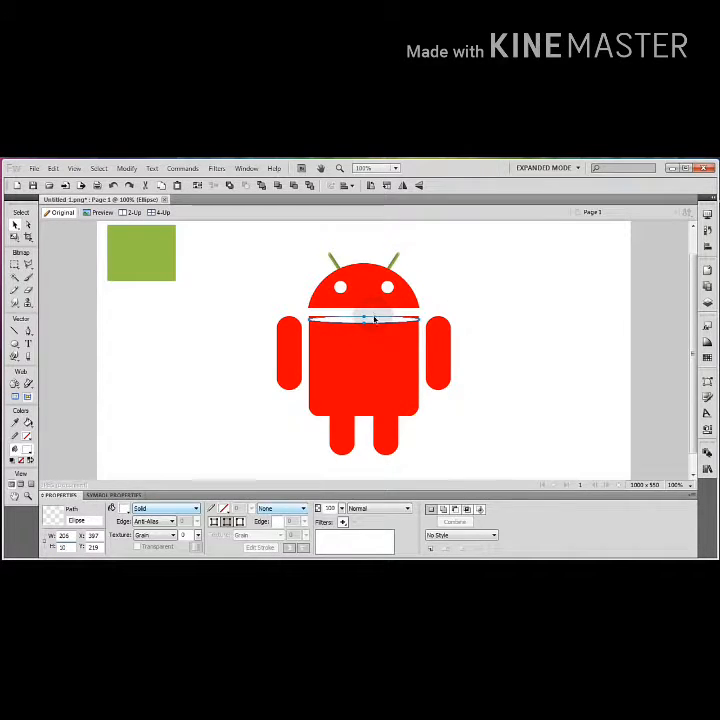
pyautogui.moveTo(374, 320); pyautogui.dragTo(374, 317)
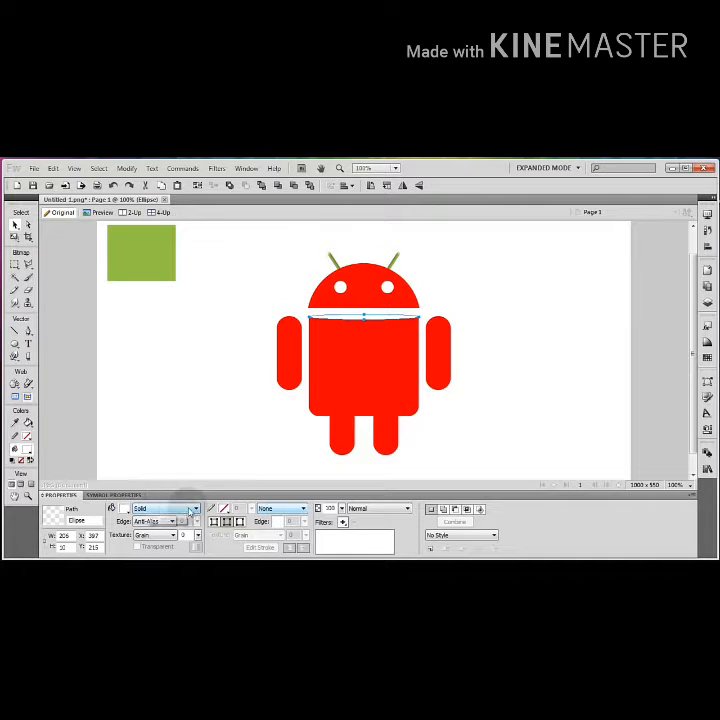
# Step: Give the flat ellipse a radial gradient fill with both colour stops sampled from the green swatch rectangle
pyautogui.click(191, 510)
pyautogui.moveTo(175, 555)
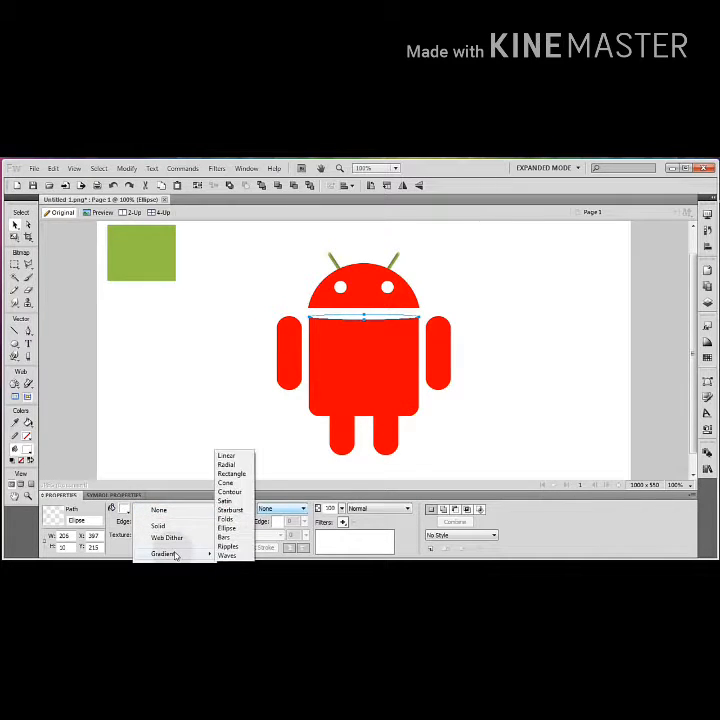
pyautogui.click(227, 464)
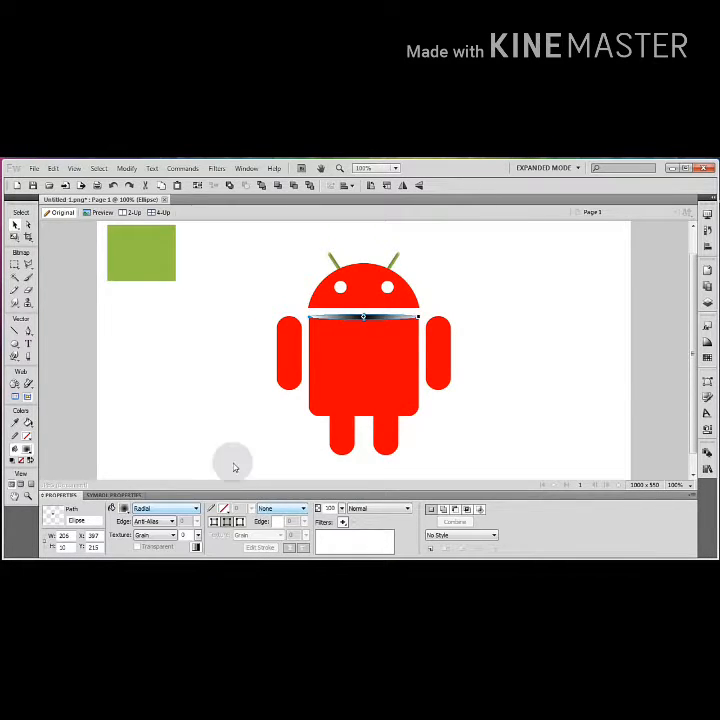
pyautogui.click(124, 509)
pyautogui.click(124, 444)
pyautogui.click(150, 265)
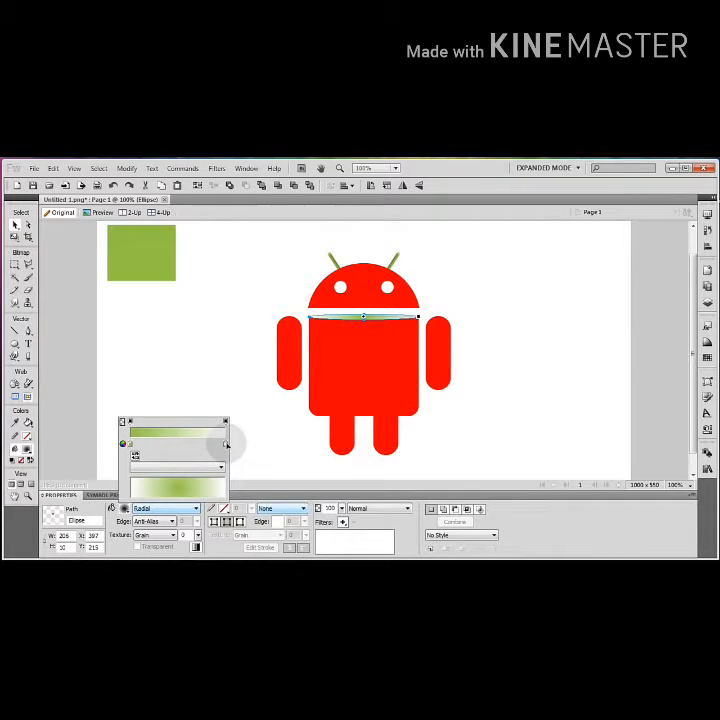
pyautogui.click(227, 444)
pyautogui.click(149, 274)
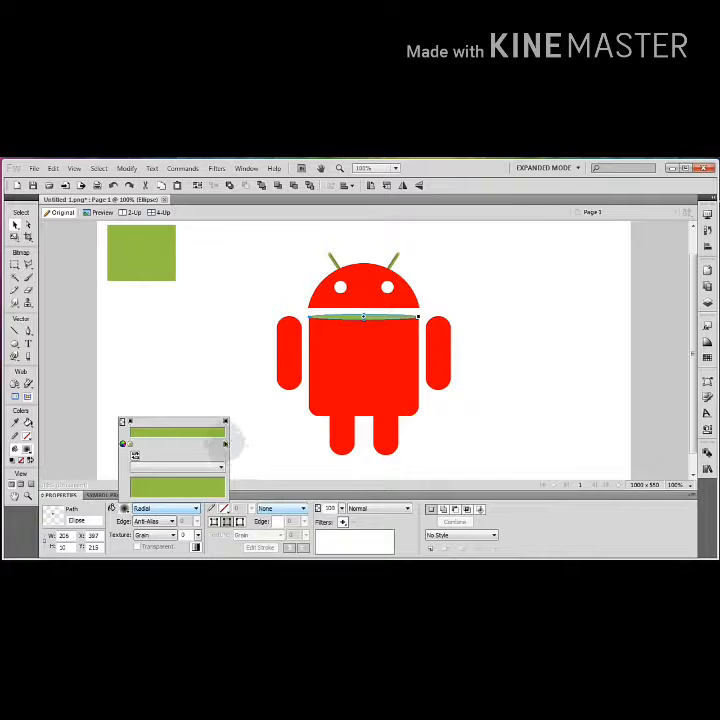
# Step: Darken the ellipse gradient's outer stop and set its centre stop to a darker green sampled from the gradient preview
pyautogui.click(226, 444)
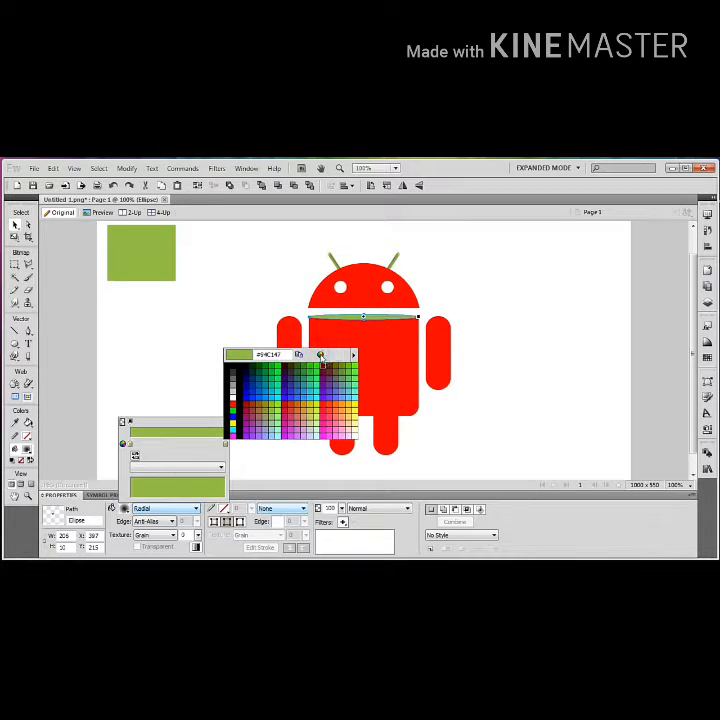
pyautogui.click(321, 356)
pyautogui.moveTo(404, 374); pyautogui.dragTo(404, 408)
pyautogui.click(192, 470)
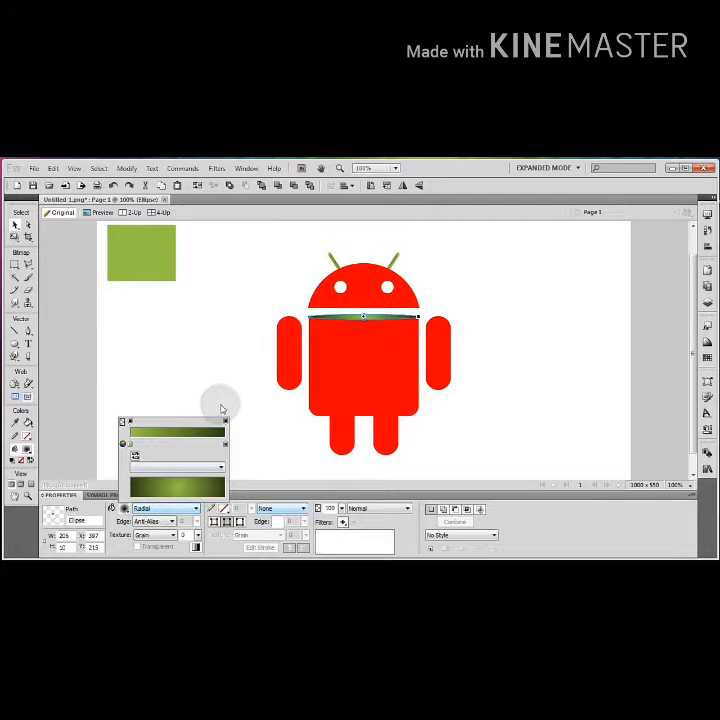
pyautogui.click(127, 444)
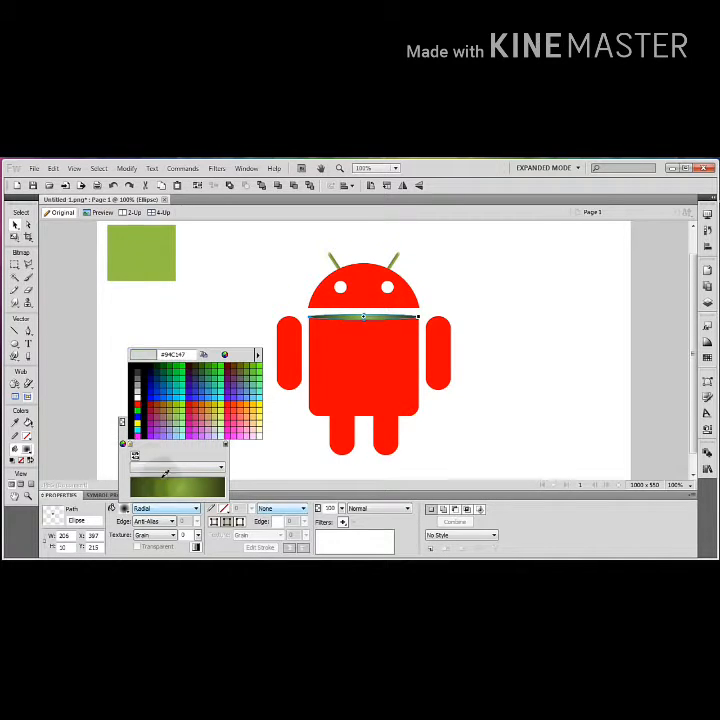
pyautogui.click(157, 483)
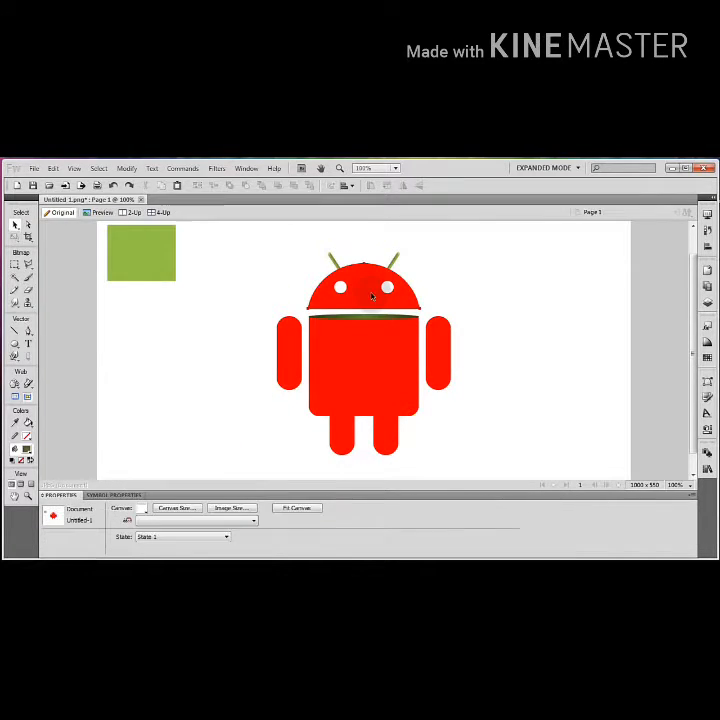
# Step: Give the head a radial gradient fill with both colour stops sampled from the green swatch rectangle
pyautogui.click(371, 295)
pyautogui.click(183, 511)
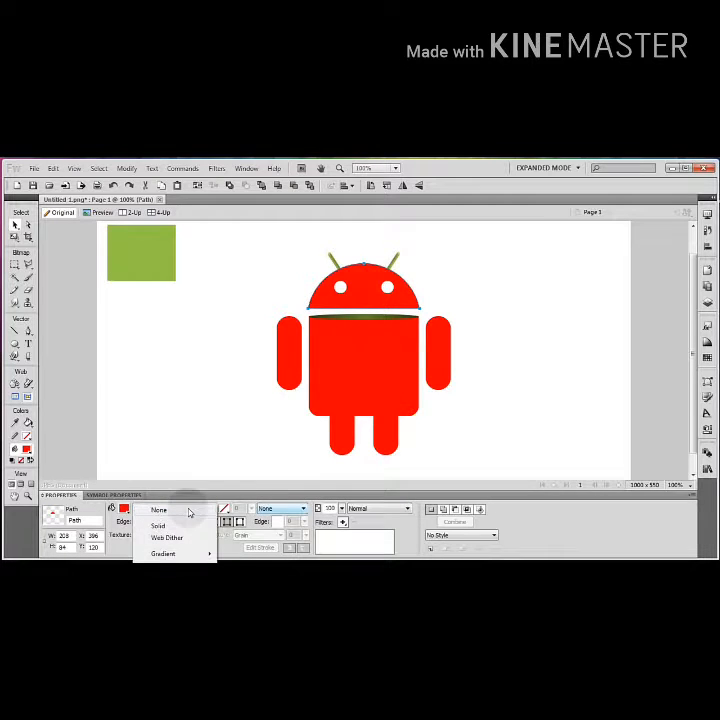
pyautogui.moveTo(168, 553)
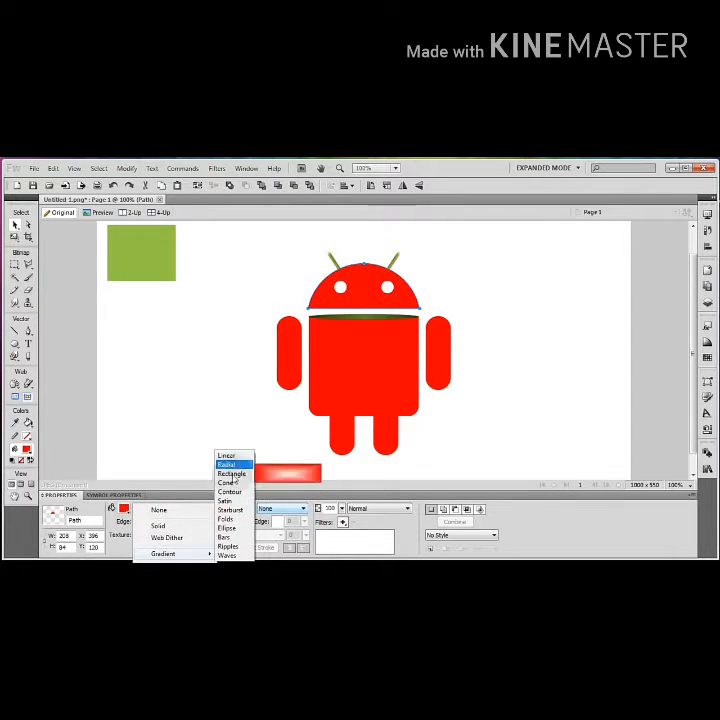
pyautogui.click(228, 465)
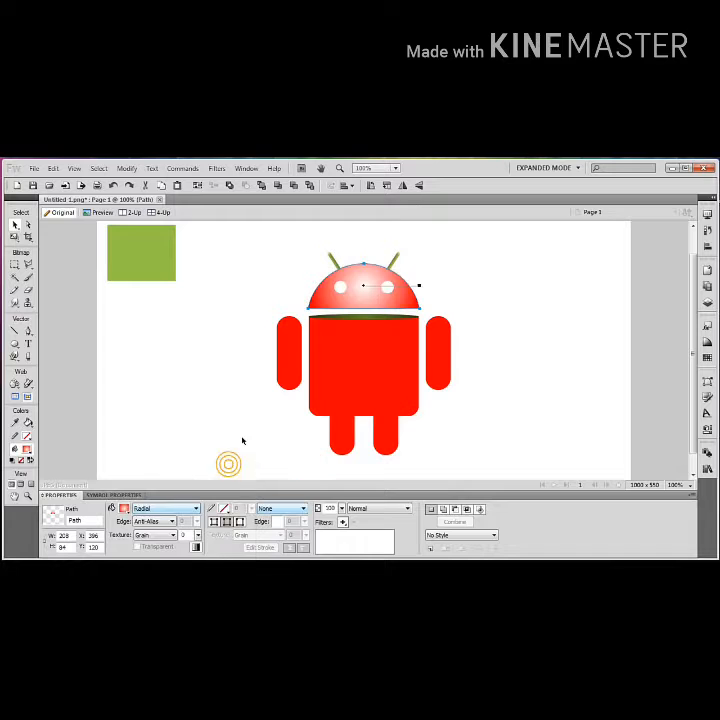
pyautogui.click(124, 509)
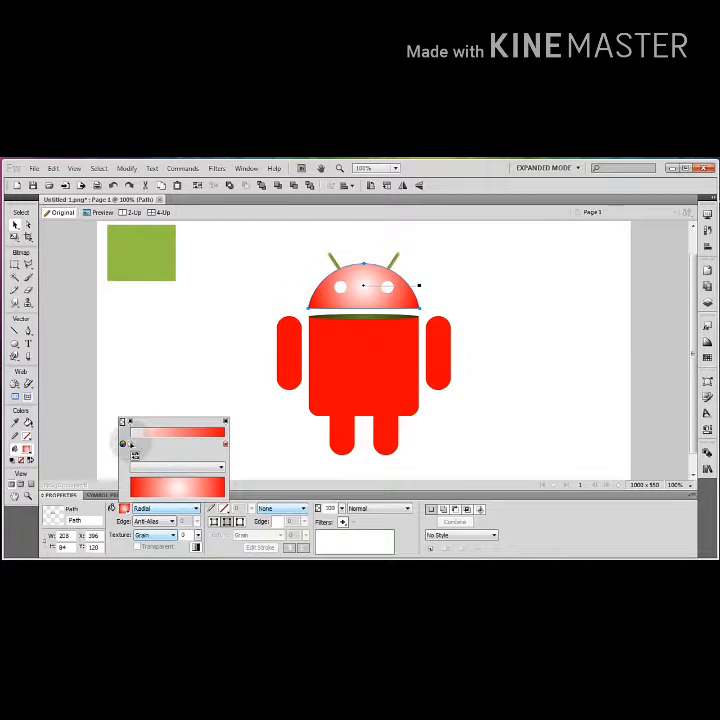
pyautogui.click(130, 444)
pyautogui.click(148, 272)
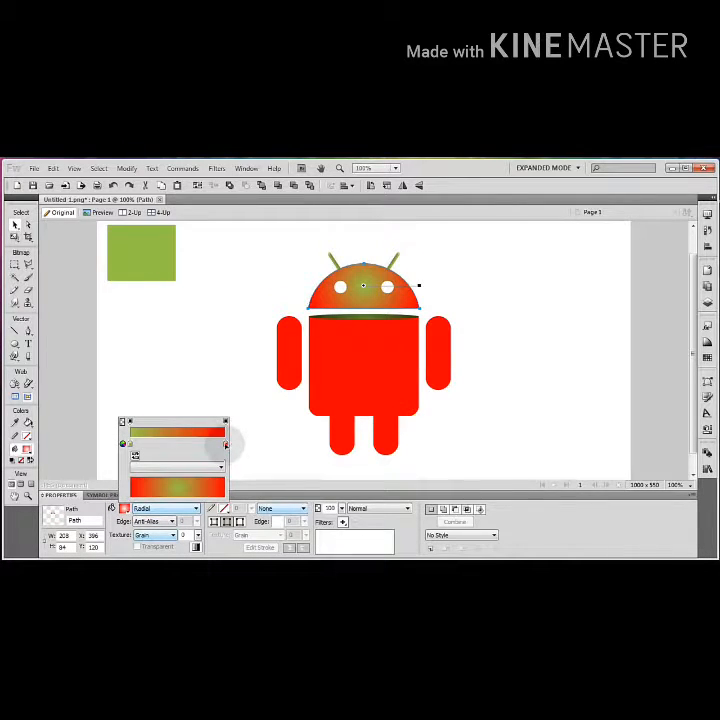
pyautogui.click(227, 444)
pyautogui.click(161, 256)
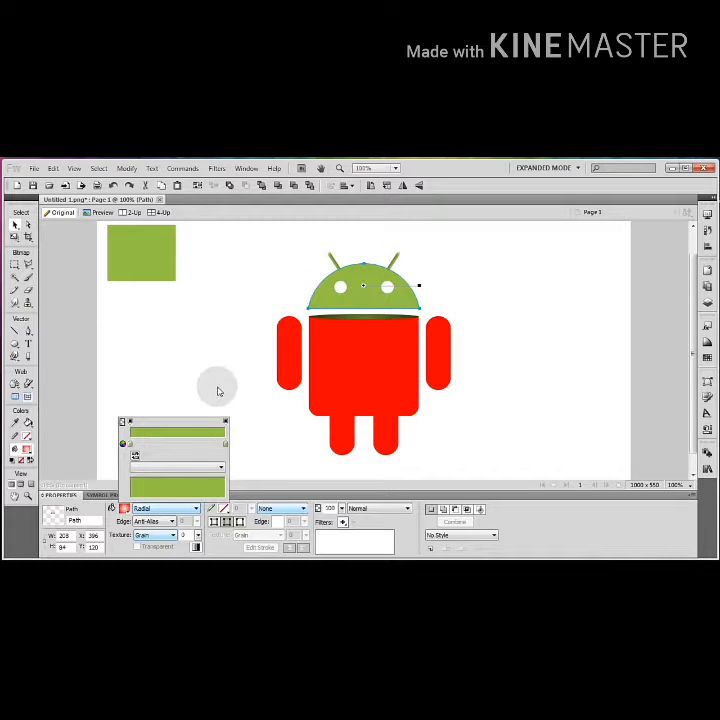
# Step: Set the head gradient's outer stop to a darker shade of the green with luminosity 91
pyautogui.click(226, 444)
pyautogui.click(320, 354)
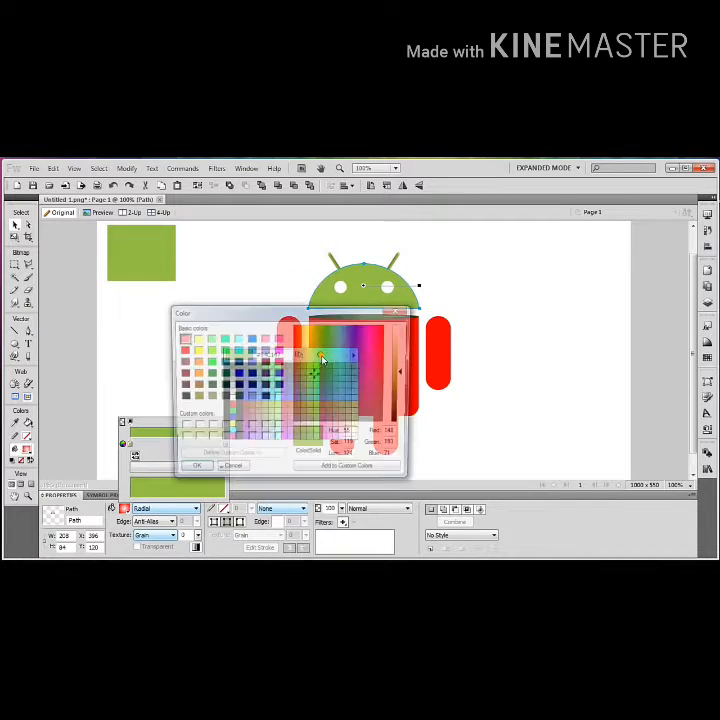
pyautogui.moveTo(405, 372); pyautogui.dragTo(402, 400)
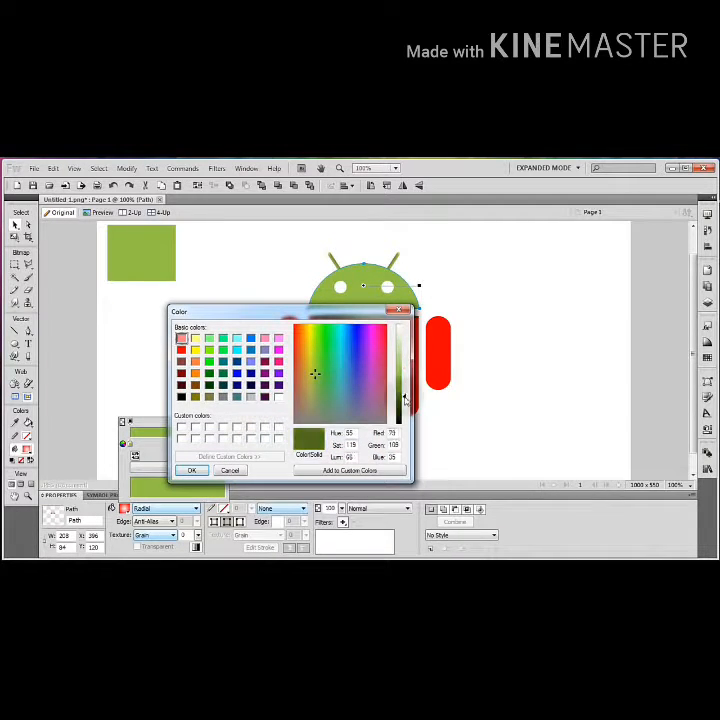
pyautogui.click(193, 470)
pyautogui.click(225, 443)
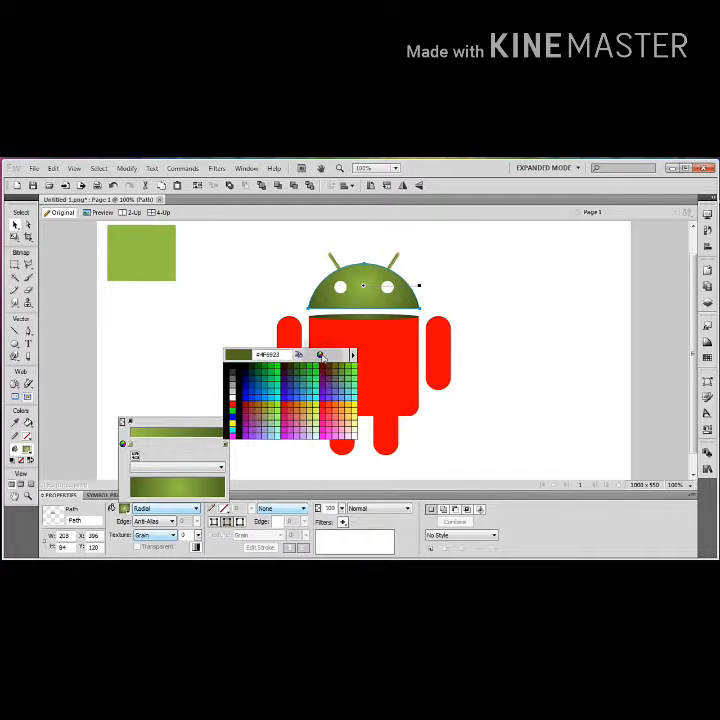
pyautogui.click(320, 354)
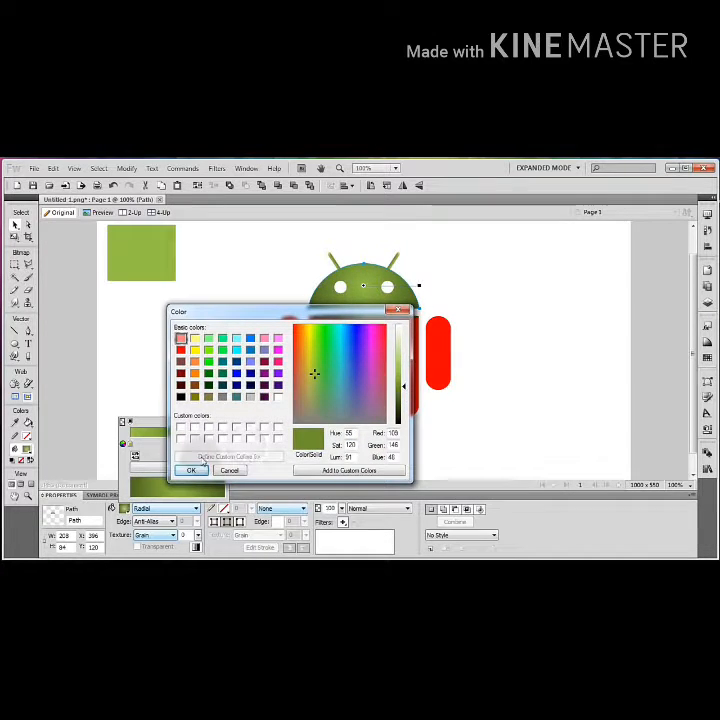
pyautogui.click(190, 470)
pyautogui.click(205, 368)
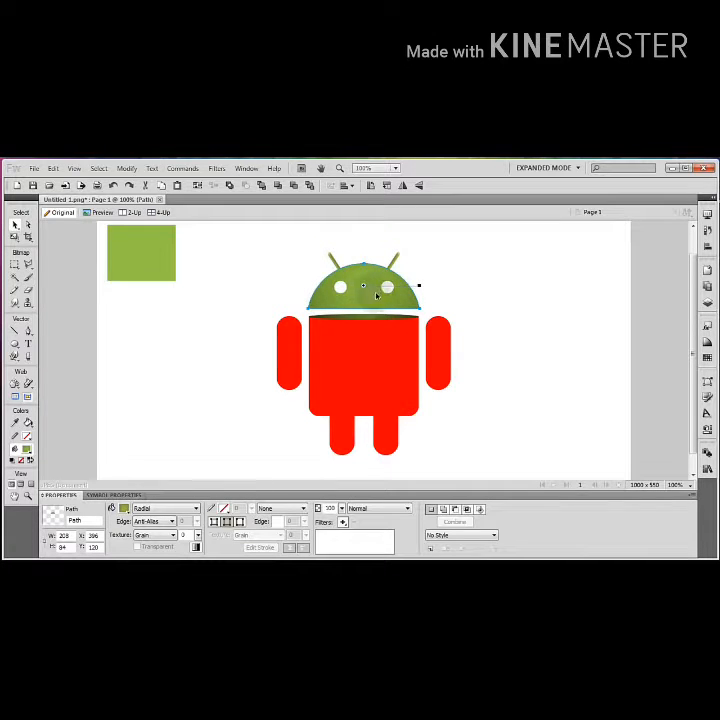
# Step: Shift the head gradient's centre slightly downward and lighten its centre colour stop
pyautogui.moveTo(364, 287)
pyautogui.mouseDown()
pyautogui.moveTo(365, 312)
pyautogui.moveTo(367, 270)
pyautogui.moveTo(365, 293)
pyautogui.mouseUp()
pyautogui.click(123, 508)
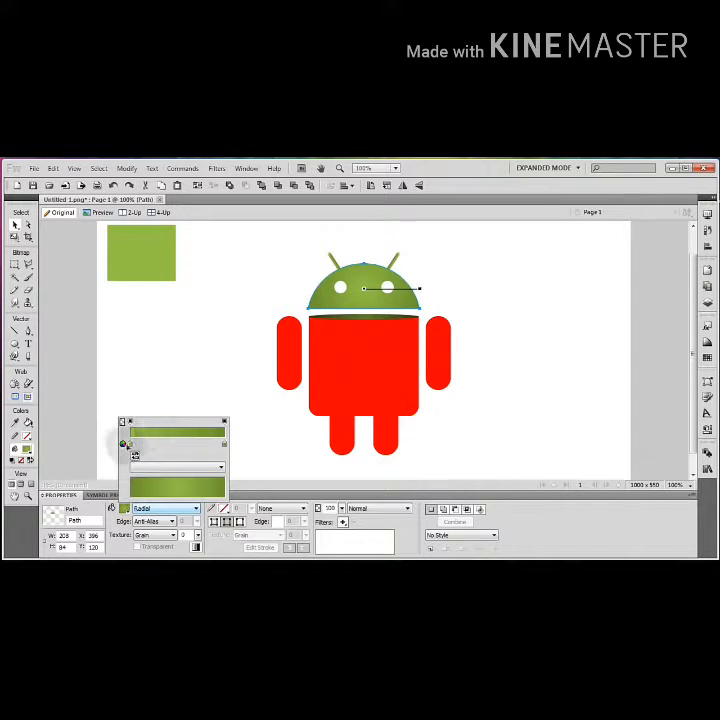
pyautogui.click(130, 444)
pyautogui.click(226, 355)
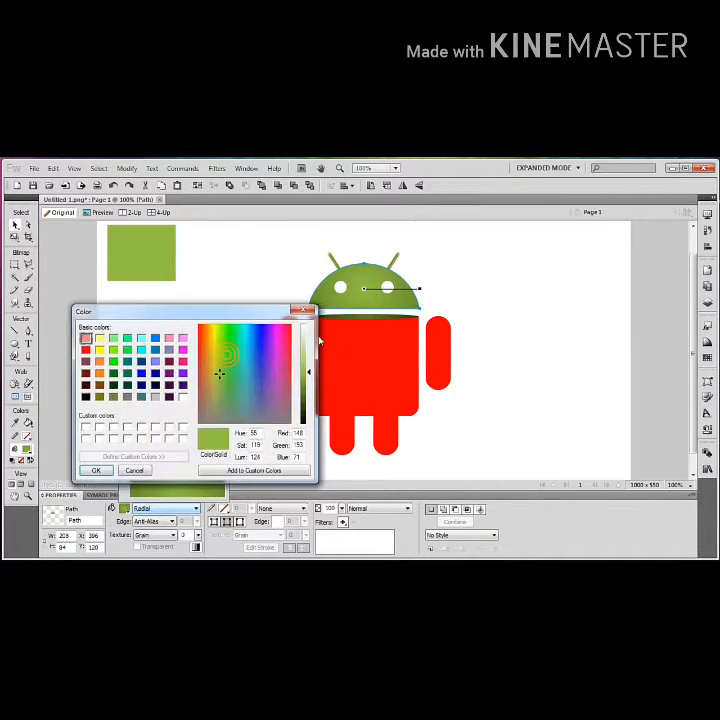
pyautogui.click(96, 470)
pyautogui.click(200, 356)
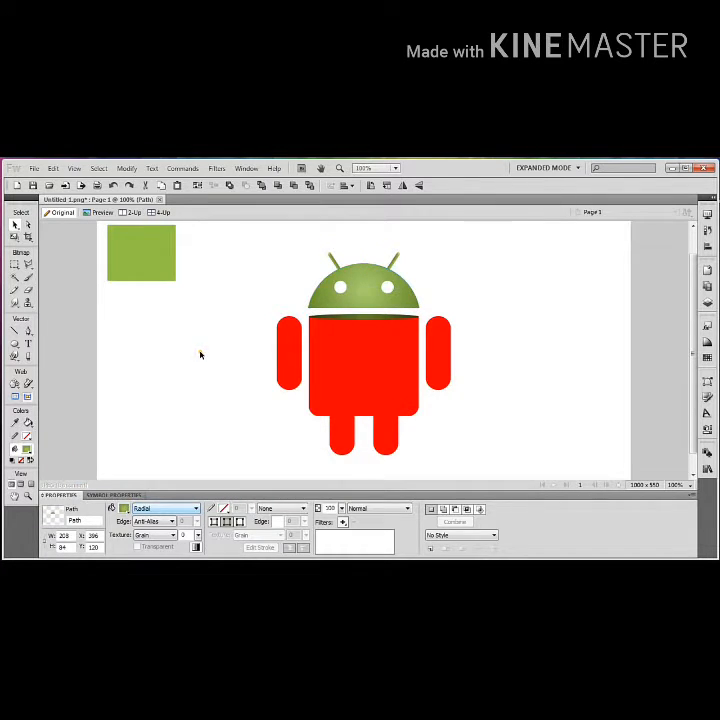
# Step: Give both eyes a radial gradient fill with both colour stops sampled from the green swatch rectangle
pyautogui.click(340, 288)
pyautogui.keyDown('shift'); pyautogui.click(387, 288); pyautogui.keyUp('shift')
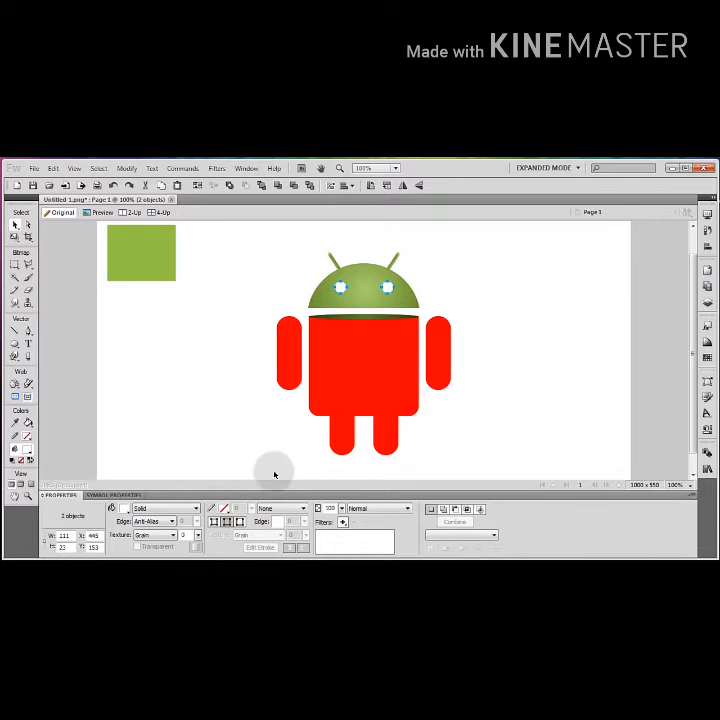
pyautogui.click(187, 510)
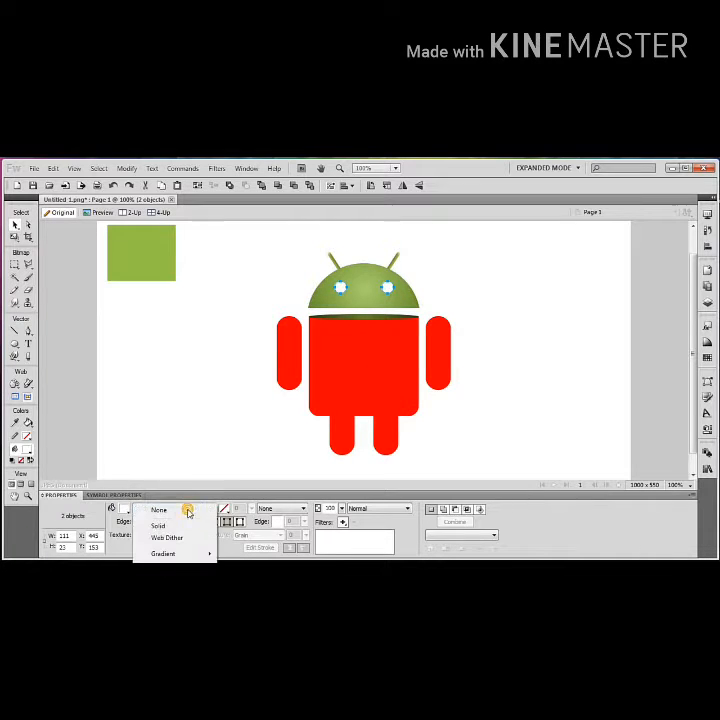
pyautogui.moveTo(186, 553)
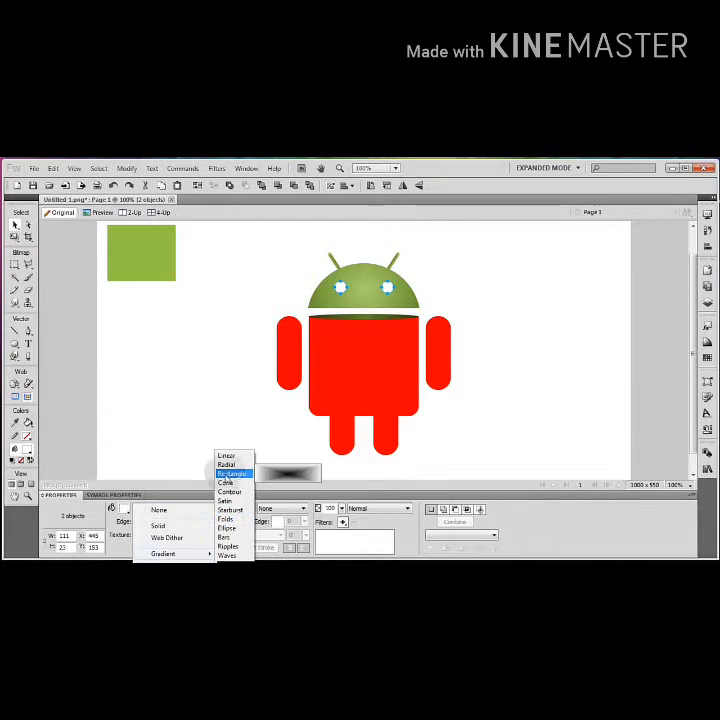
pyautogui.click(226, 465)
pyautogui.click(124, 508)
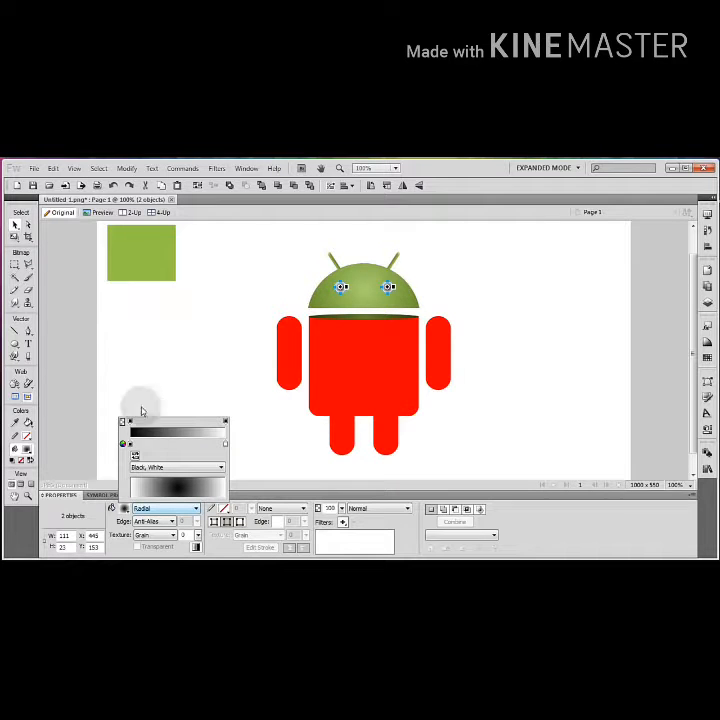
pyautogui.click(130, 443)
pyautogui.click(153, 265)
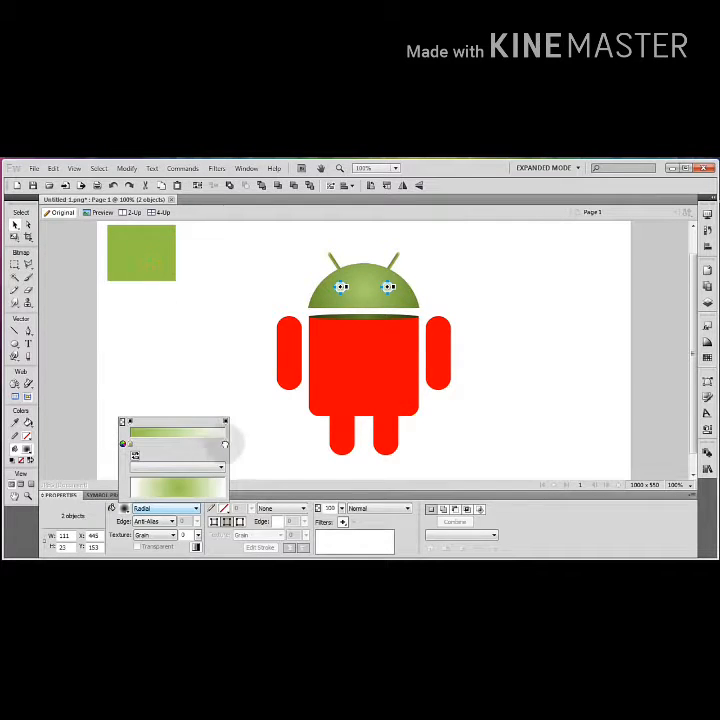
pyautogui.click(225, 443)
pyautogui.click(161, 254)
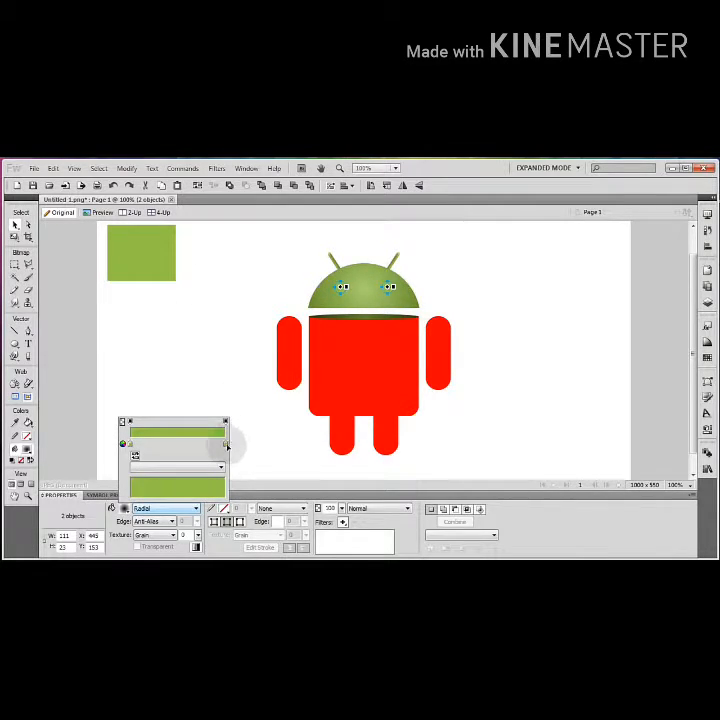
# Step: Set the outer colour stop of both eyes' gradient to black
pyautogui.click(226, 444)
pyautogui.click(318, 352)
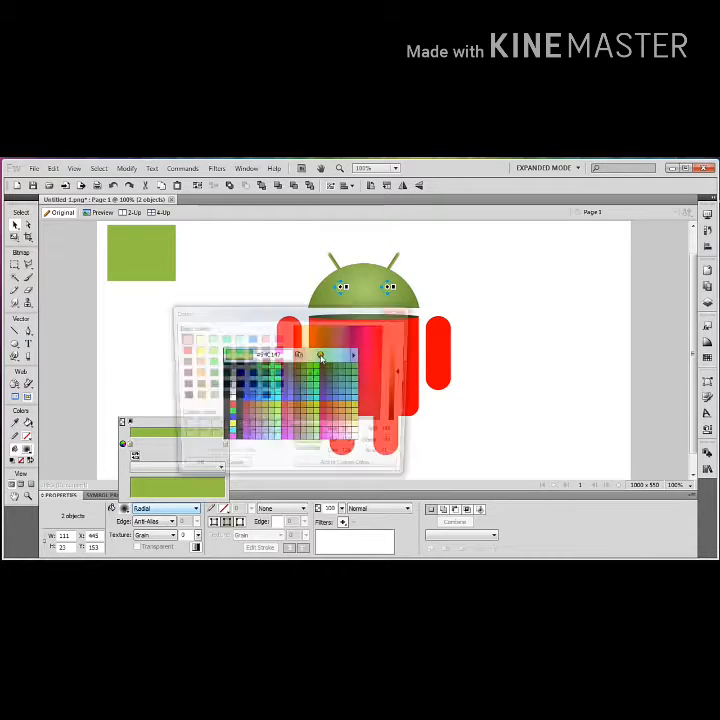
pyautogui.click(181, 397)
pyautogui.click(192, 470)
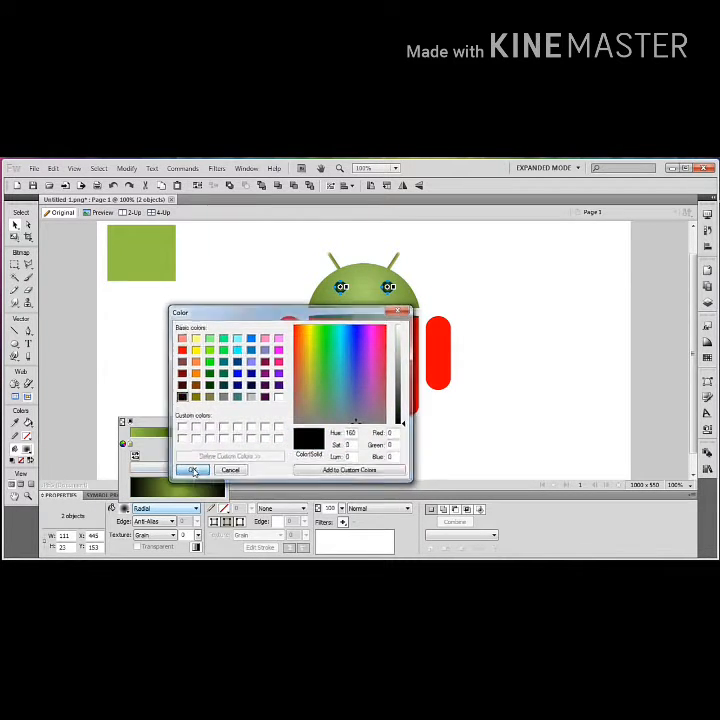
pyautogui.click(199, 329)
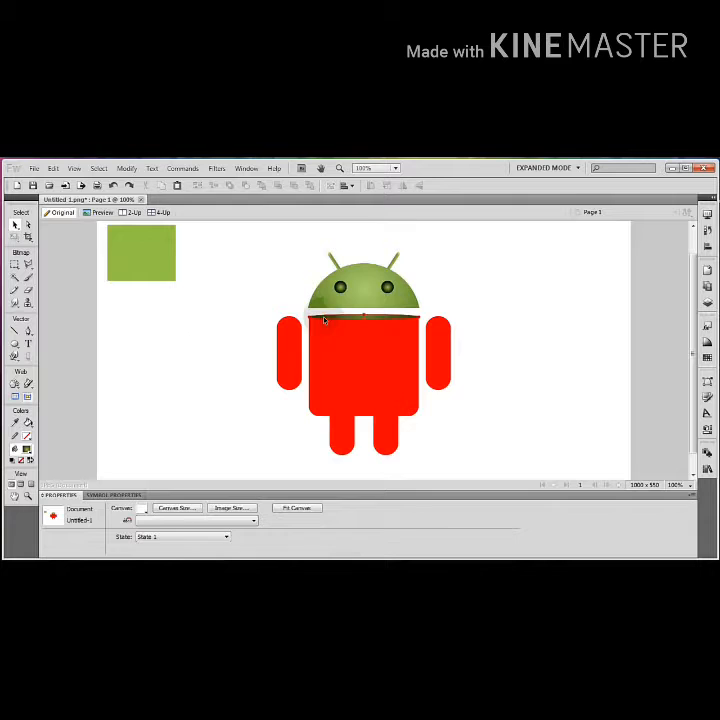
# Step: Move the left eye's gradient centre down to the eye's lower edge and lengthen its radius slightly
pyautogui.click(342, 288)
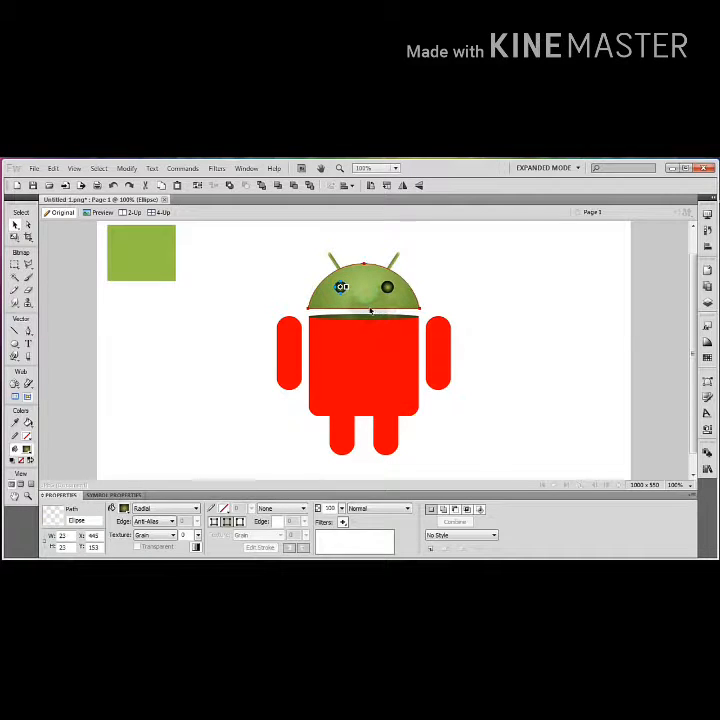
pyautogui.hotkey('ctrl', '=')
pyautogui.hotkey('ctrl', '=')
pyautogui.hotkey('ctrl', '=')
pyautogui.hotkey('ctrl', '=')
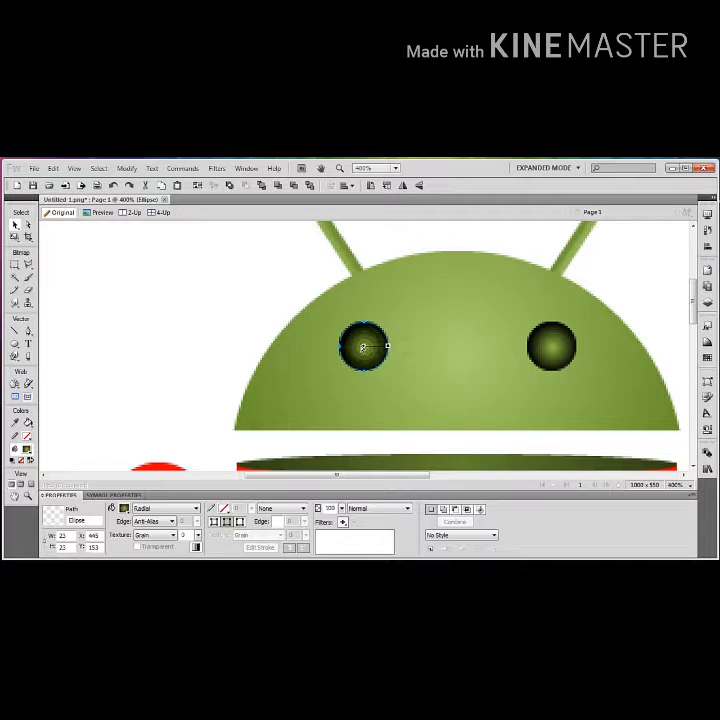
pyautogui.moveTo(365, 347); pyautogui.dragTo(365, 374)
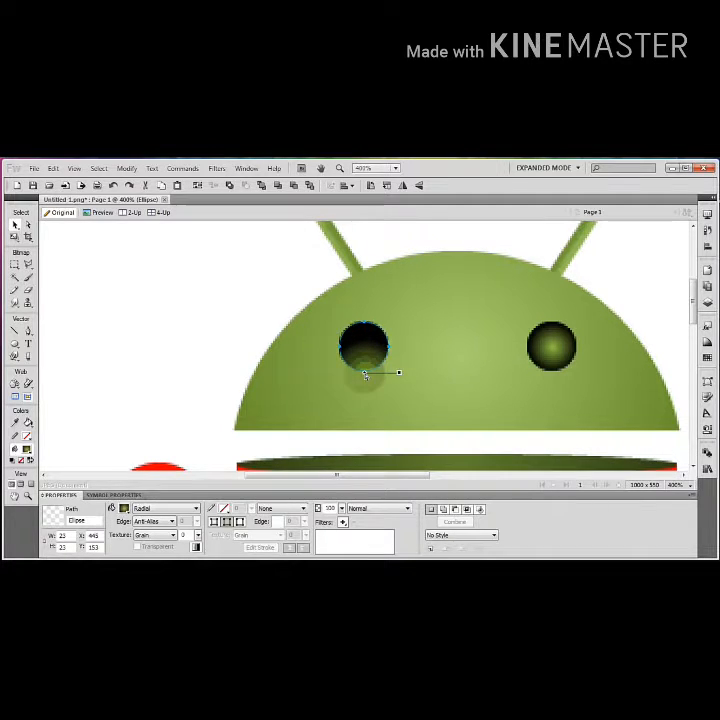
pyautogui.click(233, 321)
# Step: Duplicate the shaded left eye, move the copy horizontally over the right eye, and delete the old right eye
pyautogui.click(361, 343)
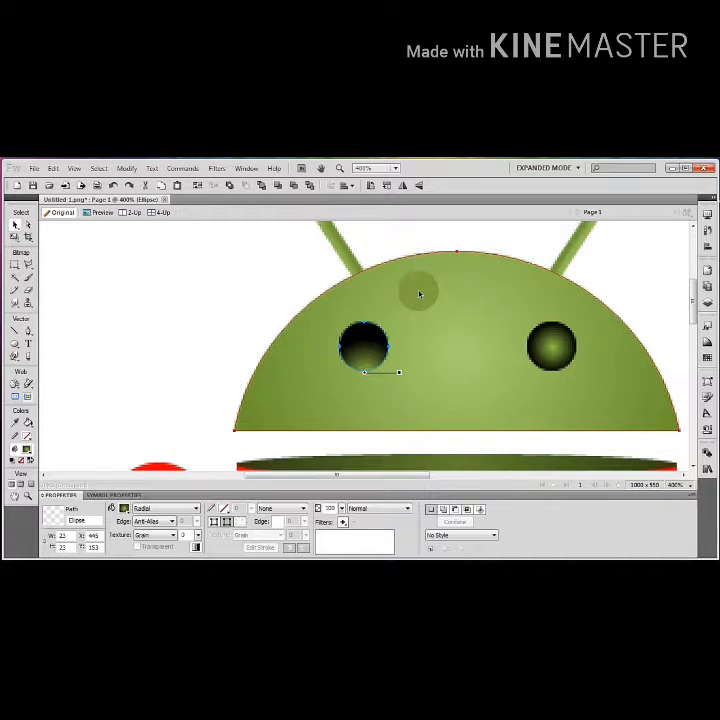
pyautogui.hotkey('ctrl', 'shift', 'd')
pyautogui.press('Right')
pyautogui.press('Right')
pyautogui.press('Right')
pyautogui.press('Right')
pyautogui.press('Right')
pyautogui.press('Right')
pyautogui.press('Right')
pyautogui.press('Right')
pyautogui.press('Right')
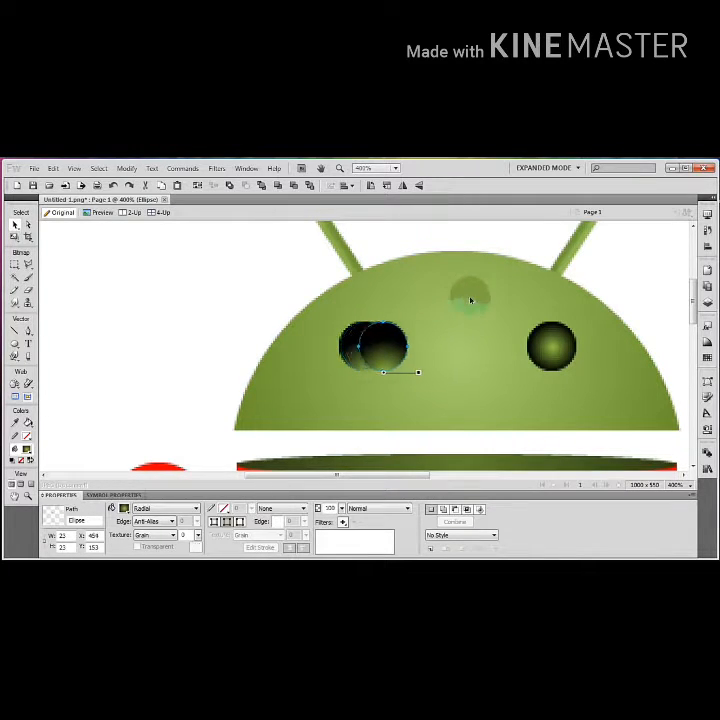
pyautogui.press('Right')
pyautogui.press('Right')
pyautogui.press('Right')
pyautogui.press('Right')
pyautogui.press('Right')
pyautogui.press('Right')
pyautogui.press('Right')
pyautogui.press('Right')
pyautogui.press('Right')
pyautogui.press('Right')
pyautogui.press('Right')
pyautogui.press('Right')
pyautogui.press('Right')
pyautogui.press('Right')
pyautogui.press('Right')
pyautogui.press('Right')
pyautogui.press('Right')
pyautogui.press('Right')
pyautogui.press('Right')
pyautogui.press('Right')
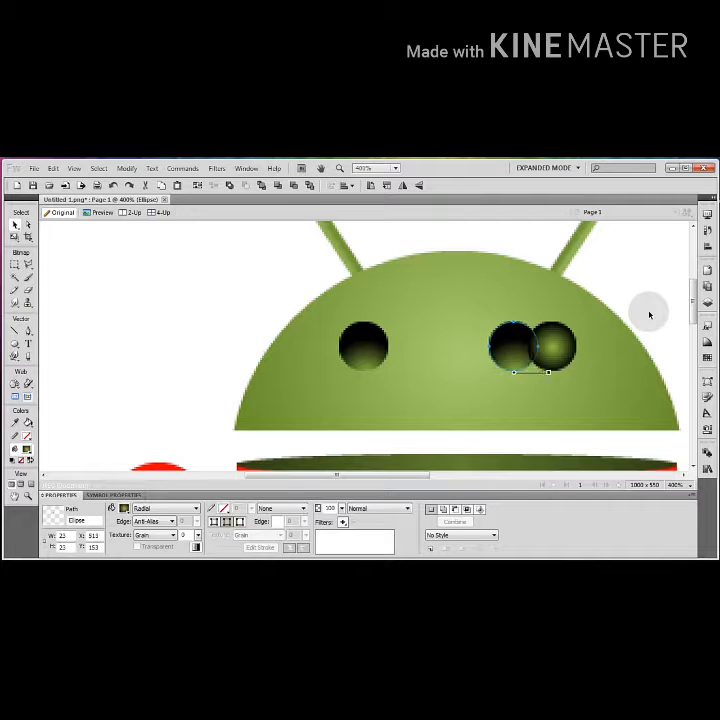
pyautogui.press('Right')
pyautogui.press('Right')
pyautogui.press('Right')
pyautogui.press('Right')
pyautogui.press('Right')
pyautogui.press('Right')
pyautogui.press('Right')
pyautogui.press('Right')
pyautogui.press('Right')
pyautogui.press('Right')
pyautogui.press('Right')
pyautogui.press('Right')
pyautogui.press('Right')
pyautogui.press('Right')
pyautogui.press('Right')
pyautogui.press('Right')
pyautogui.press('Right')
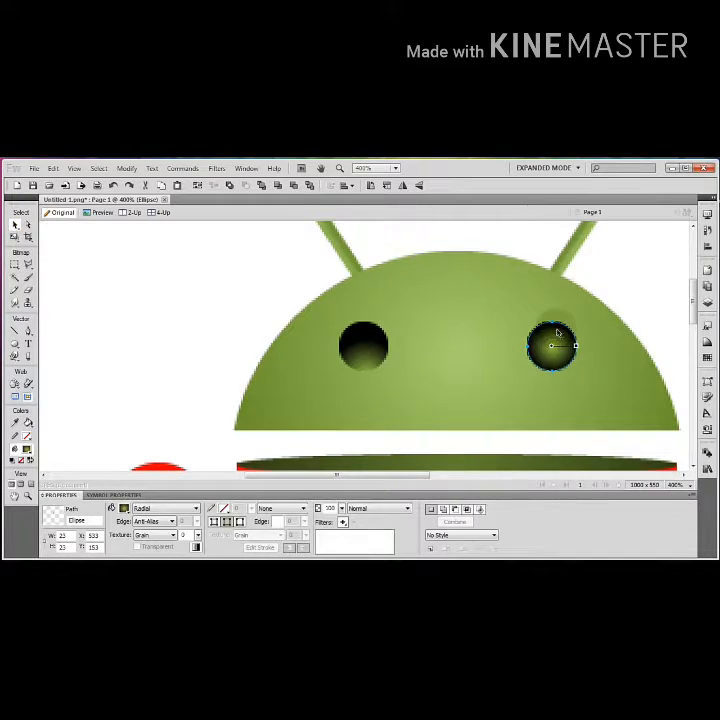
pyautogui.press('Delete')
# Step: Draw a flat ellipse about 208 px wide and 11 px high along the head's lower edge
pyautogui.hotkey('ctrl', '1')
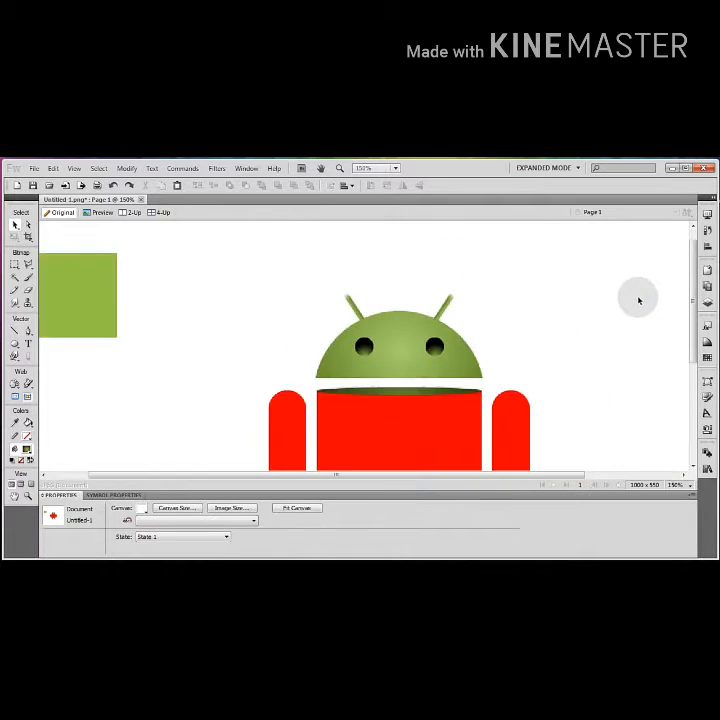
pyautogui.scroll(-1, 620, 314)
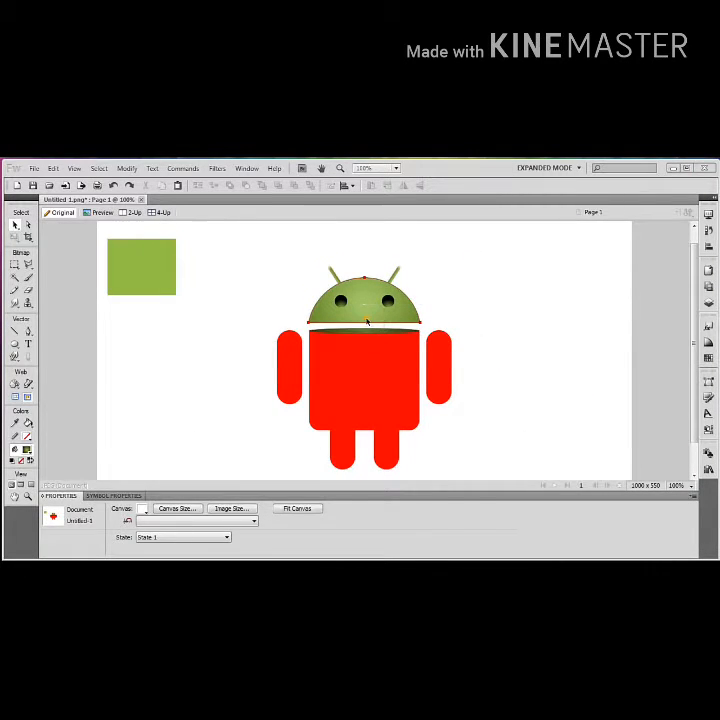
pyautogui.click(368, 321)
pyautogui.click(271, 322)
pyautogui.click(15, 344)
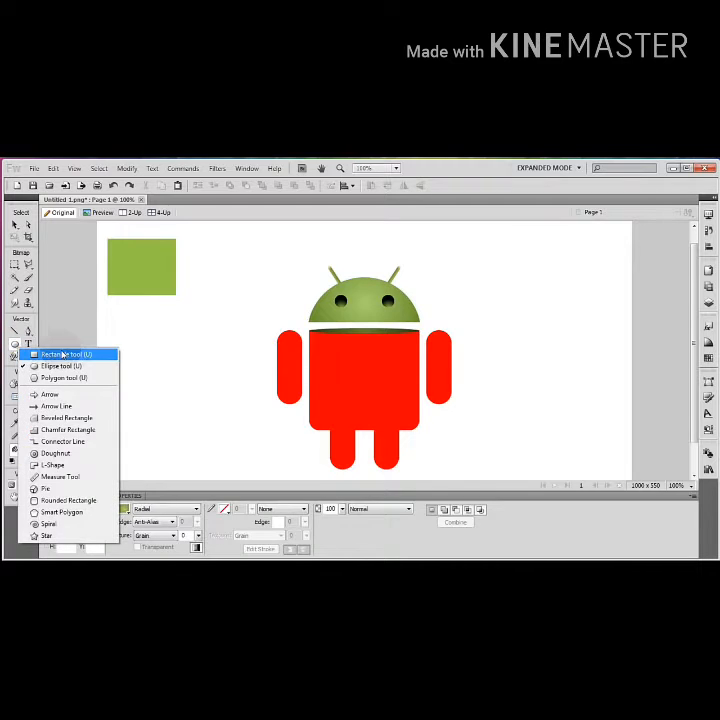
pyautogui.click(62, 366)
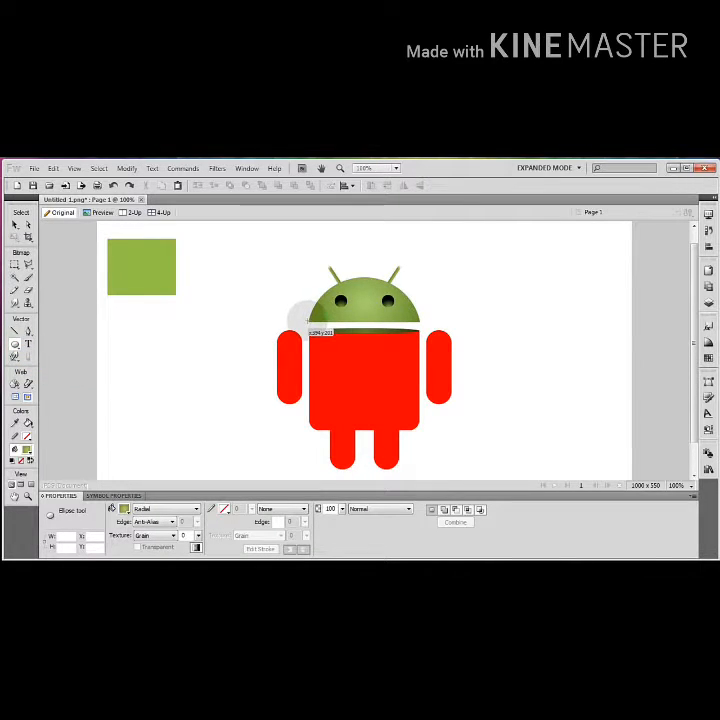
pyautogui.moveTo(306, 321); pyautogui.dragTo(421, 327)
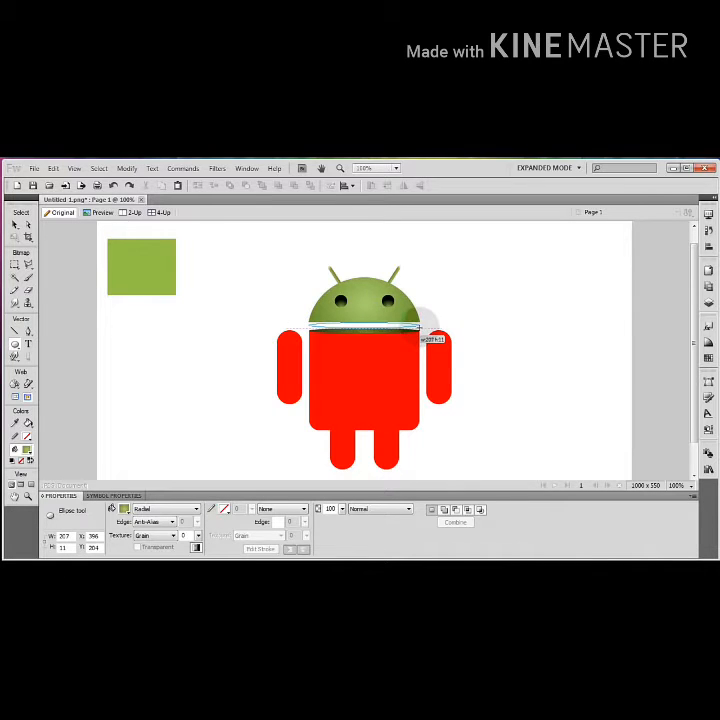
pyautogui.click(236, 362)
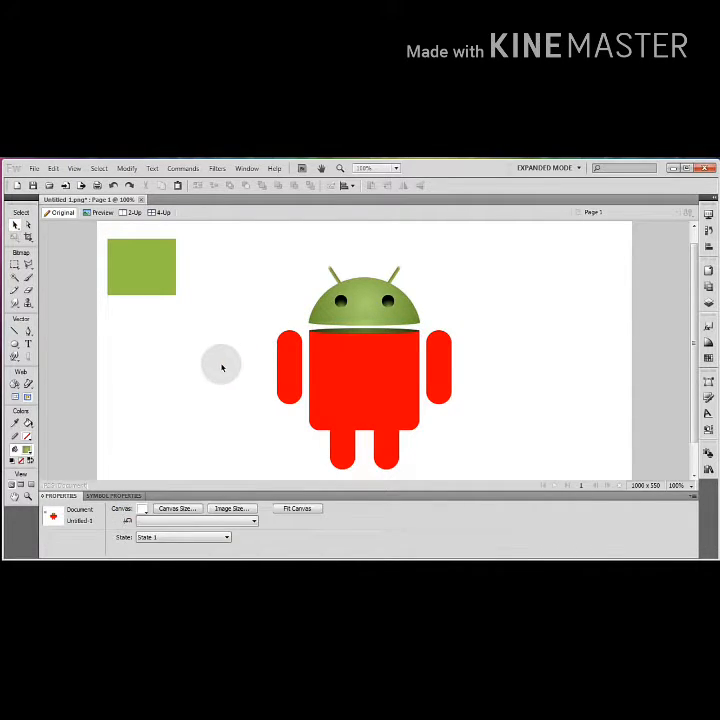
# Step: Combine the flat ellipse and the head into one path with Union
pyautogui.click(382, 325)
pyautogui.click(471, 321)
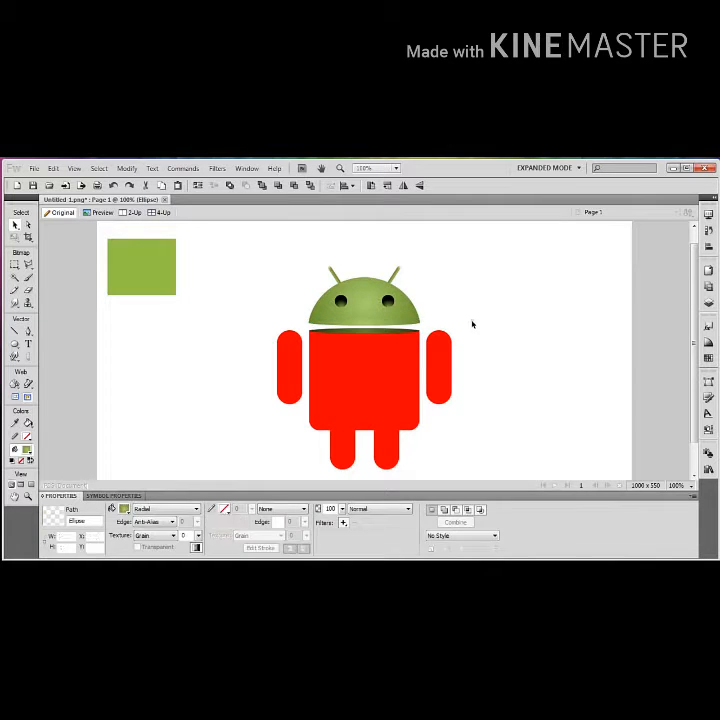
pyautogui.click(396, 329)
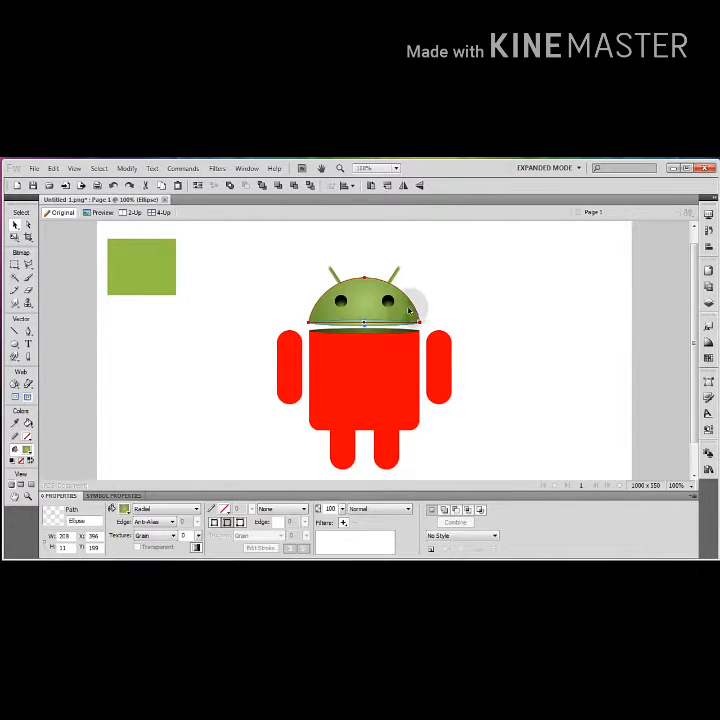
pyautogui.keyDown('shift'); pyautogui.click(409, 310); pyautogui.keyUp('shift')
pyautogui.click(128, 169)
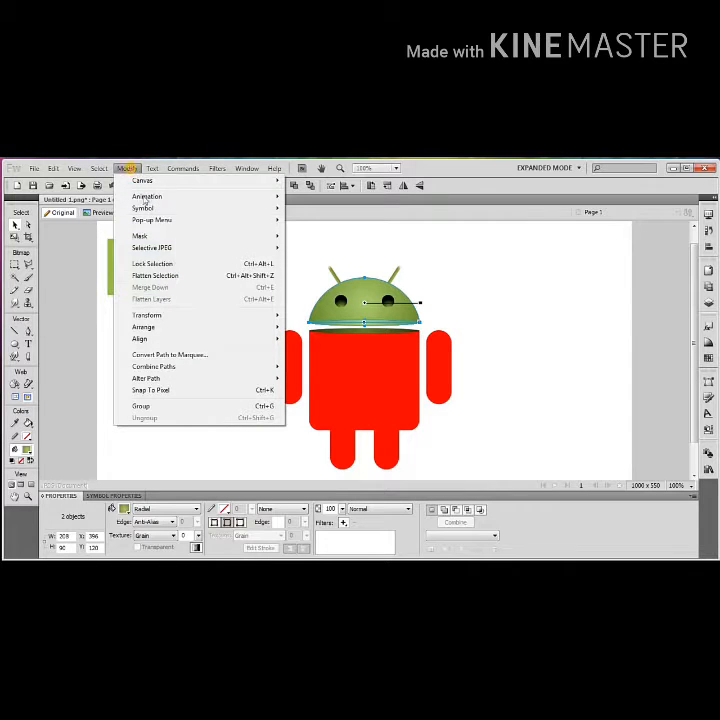
pyautogui.moveTo(178, 366)
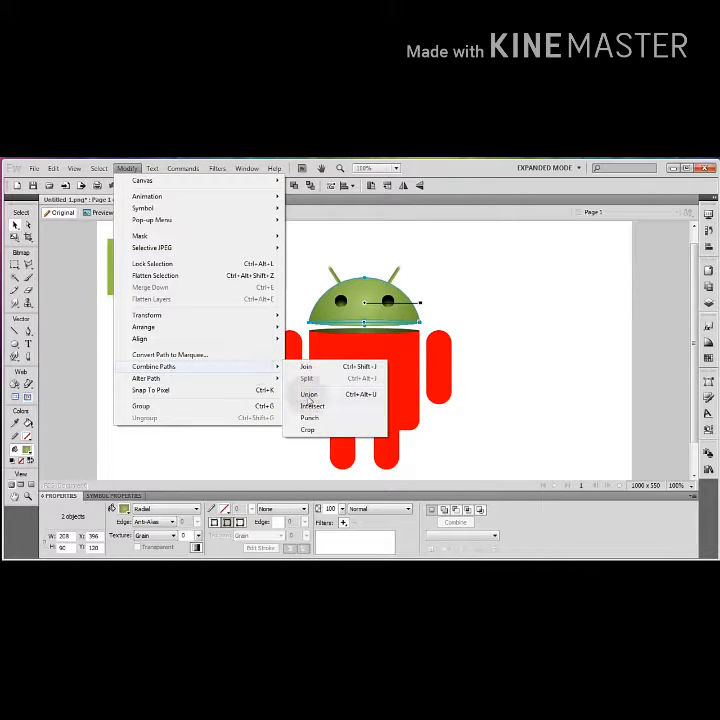
pyautogui.click(310, 399)
# Step: Send the united head and both antennae behind the eyes
pyautogui.click(499, 330)
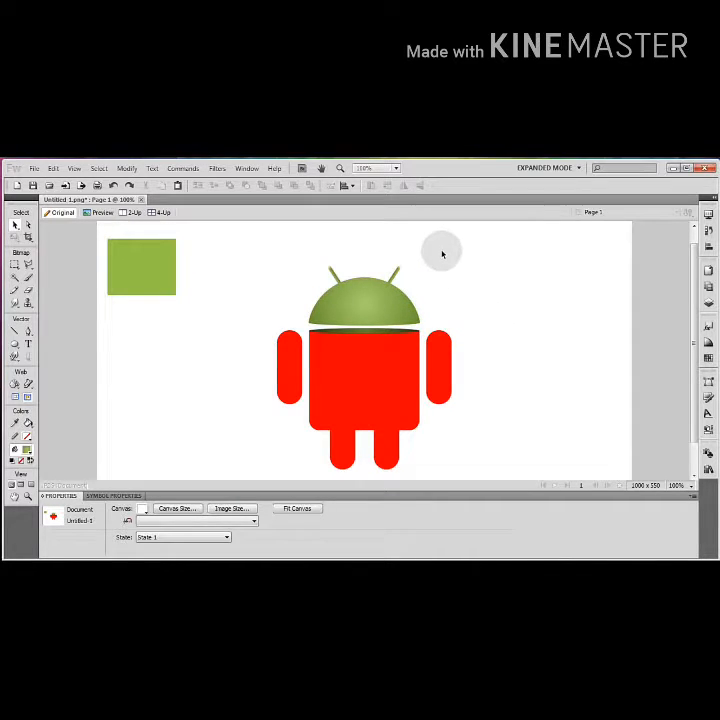
pyautogui.moveTo(442, 253); pyautogui.dragTo(310, 289)
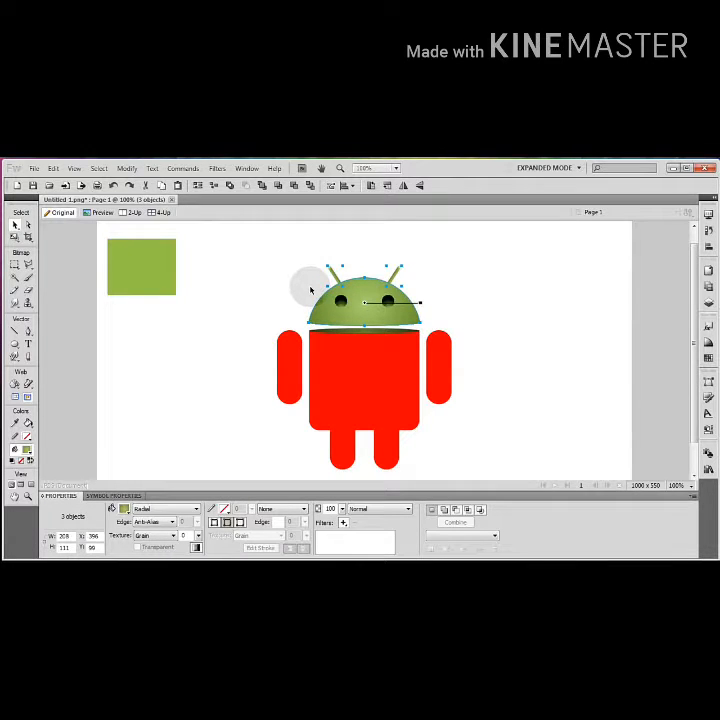
pyautogui.click(310, 289)
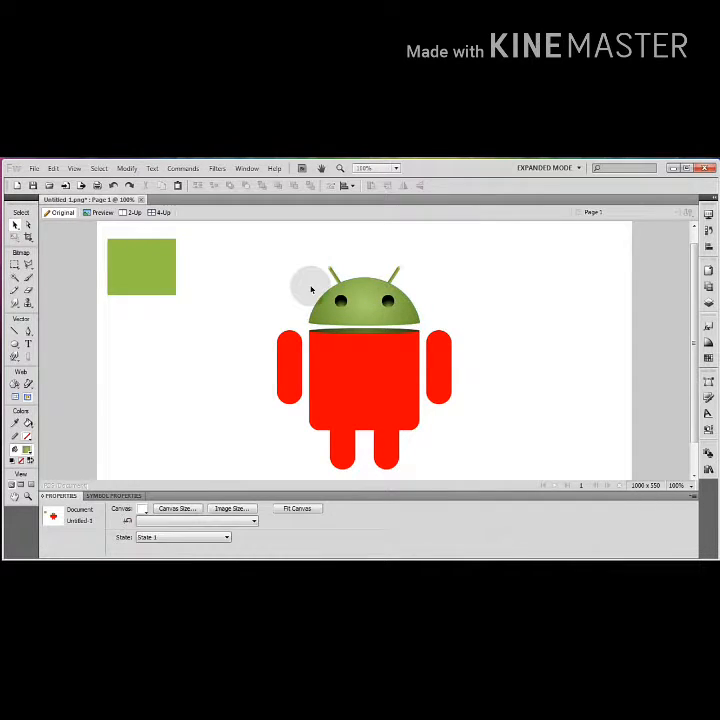
# Step: Try a 1-Pixel Soft stroke on both eyes in a light green sampled from the head between them
pyautogui.click(342, 301)
pyautogui.keyDown('shift'); pyautogui.click(388, 301); pyautogui.keyUp('shift')
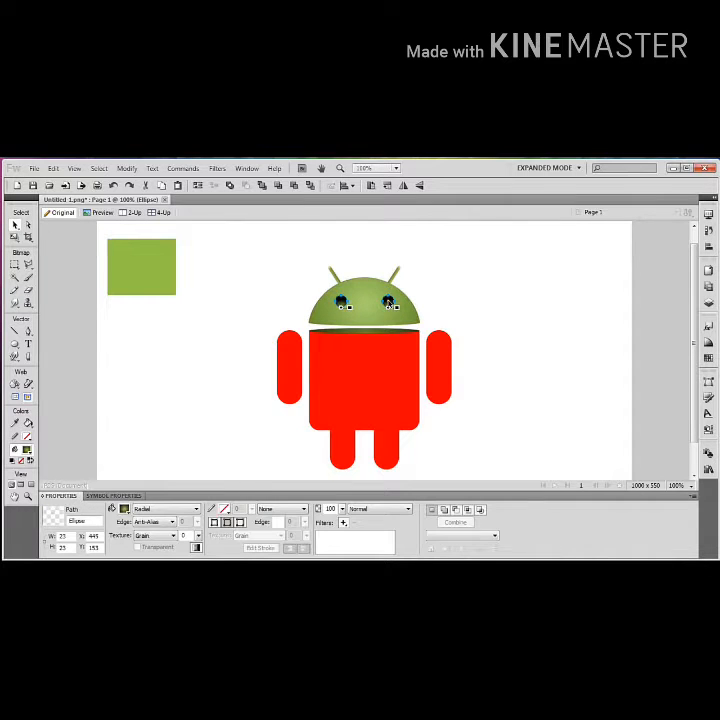
pyautogui.click(224, 509)
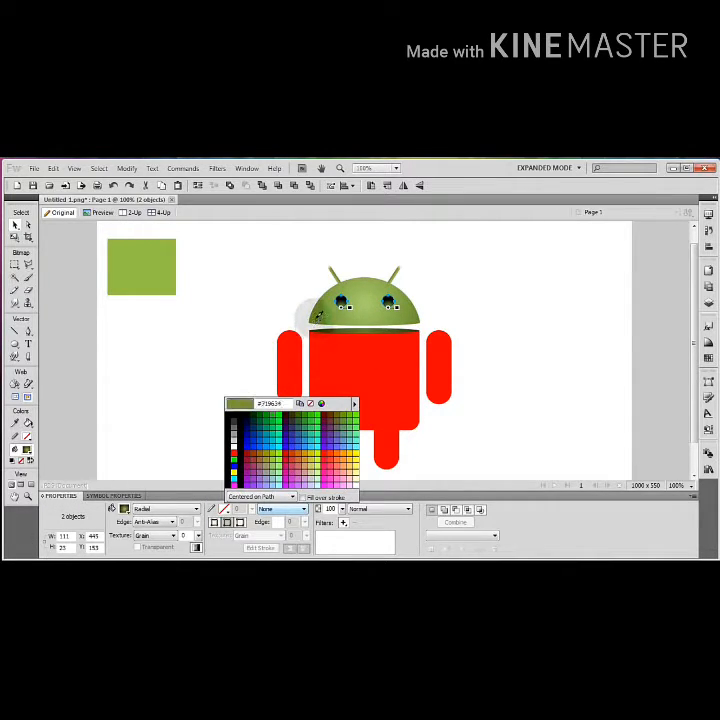
pyautogui.click(368, 300)
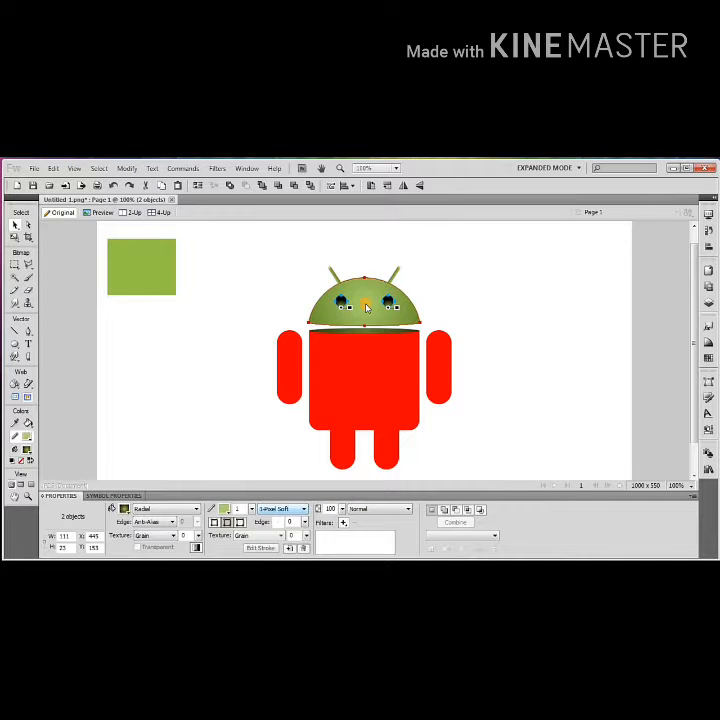
pyautogui.click(254, 372)
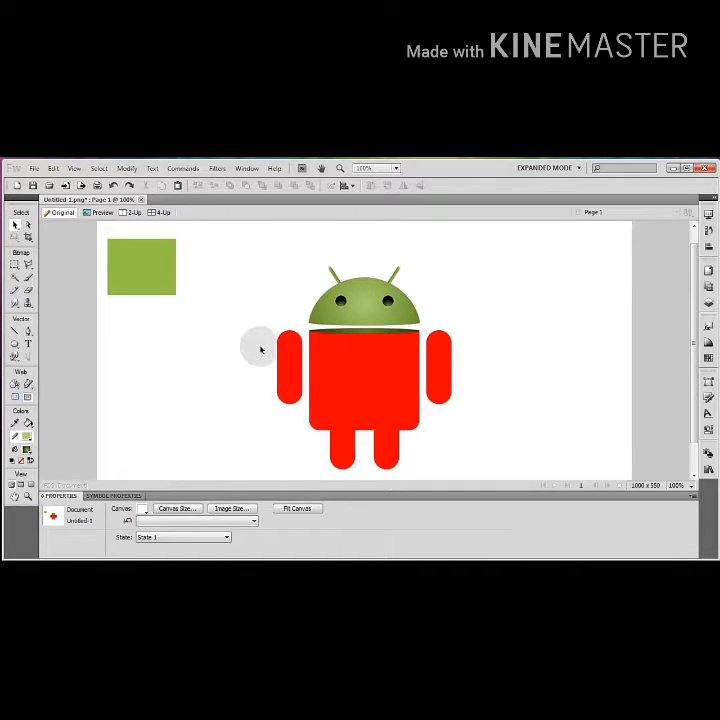
# Step: Set the stroke colour of both eyes to black
pyautogui.click(344, 304)
pyautogui.keyDown('shift'); pyautogui.click(389, 303); pyautogui.keyUp('shift')
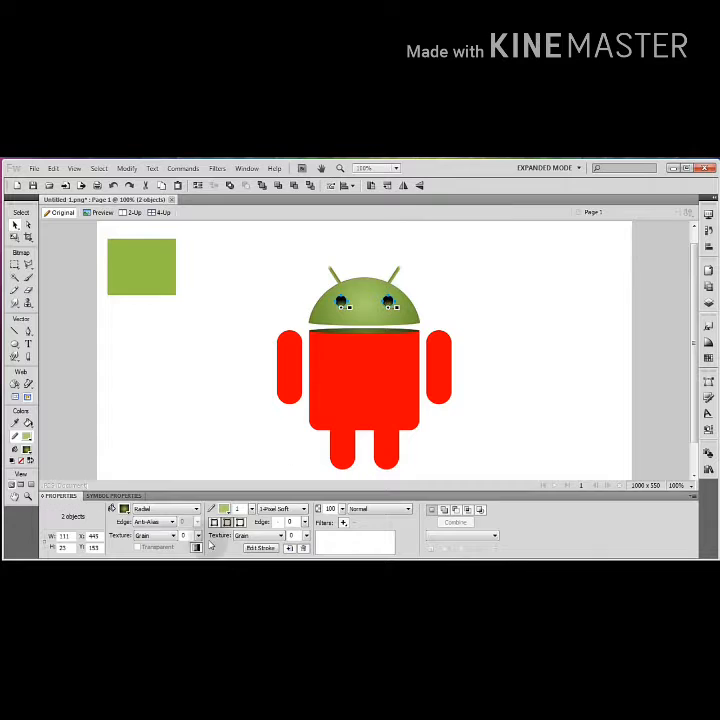
pyautogui.click(225, 508)
pyautogui.click(240, 445)
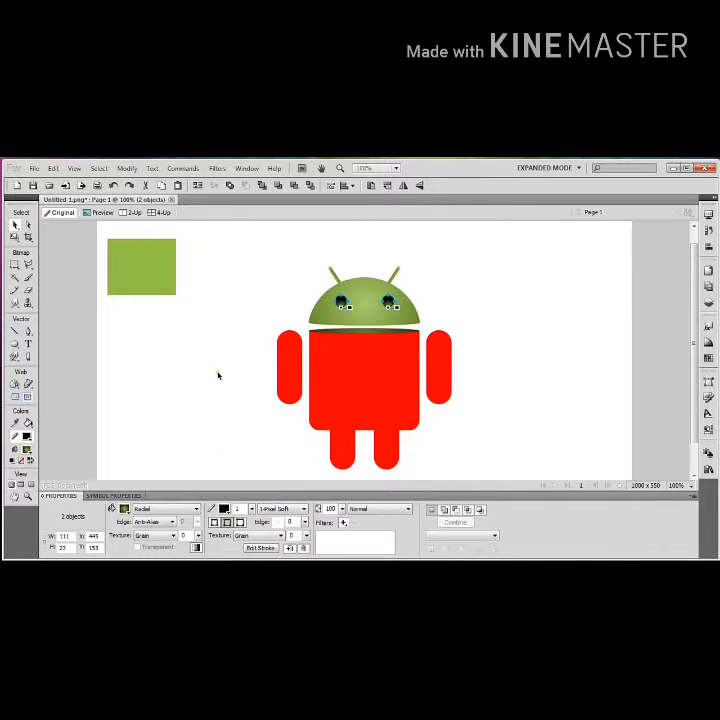
# Step: Remove the stroke from both eyes
pyautogui.click(217, 374)
pyautogui.click(344, 304)
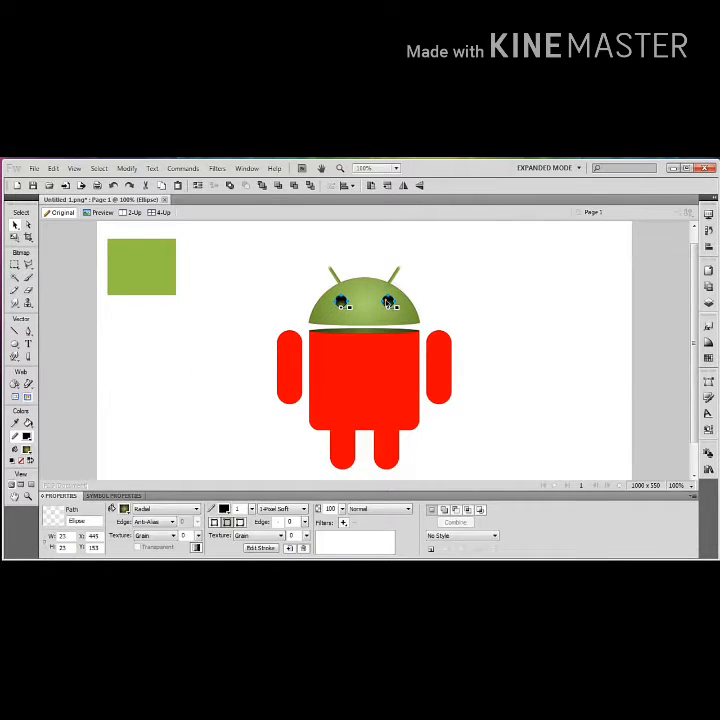
pyautogui.keyDown('shift'); pyautogui.click(389, 303); pyautogui.keyUp('shift')
pyautogui.click(222, 508)
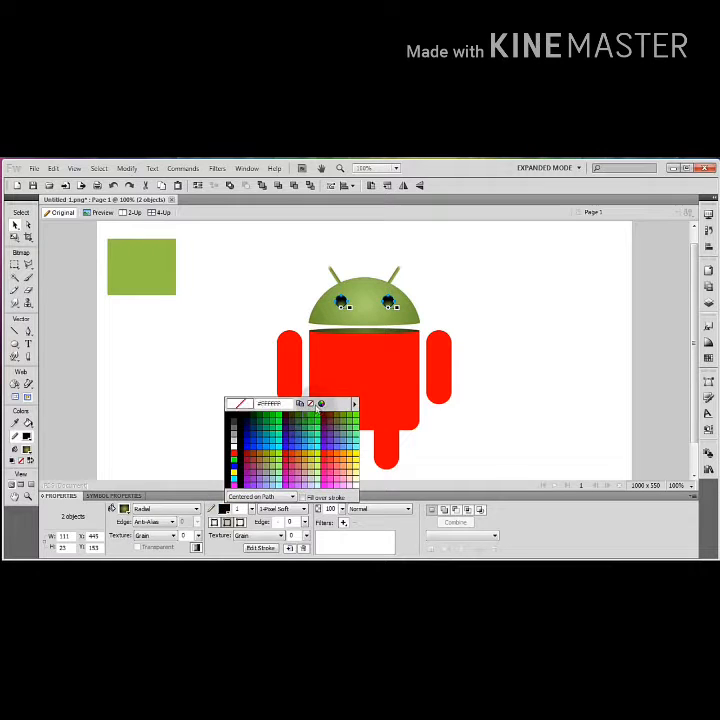
pyautogui.click(214, 334)
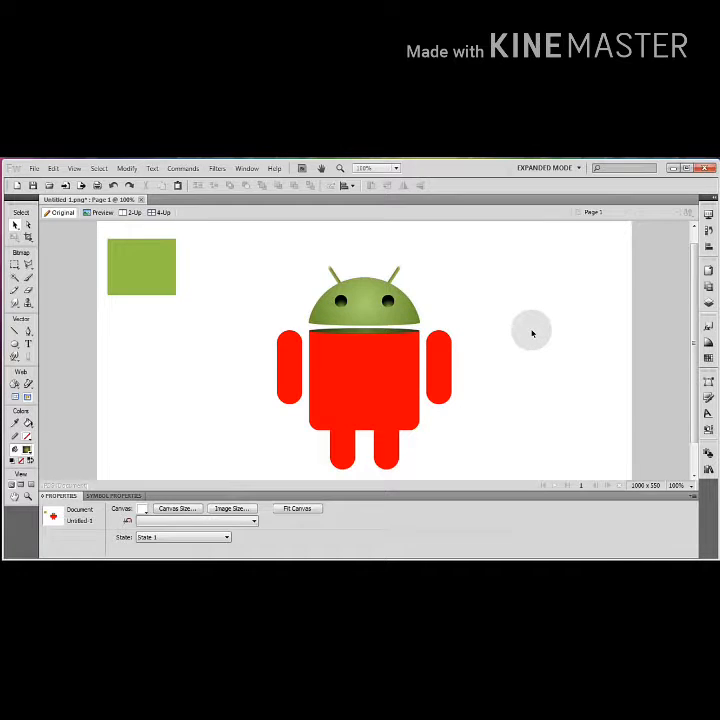
# Step: Apply an Inner Shadow filter to the head with a distance of 3 and an angle of 90
pyautogui.scroll(-1, 510, 333)
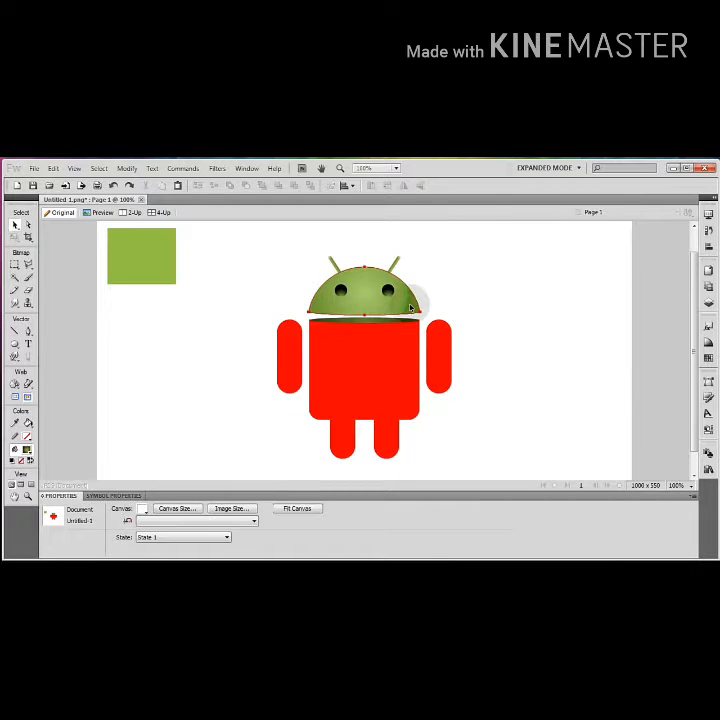
pyautogui.click(415, 295)
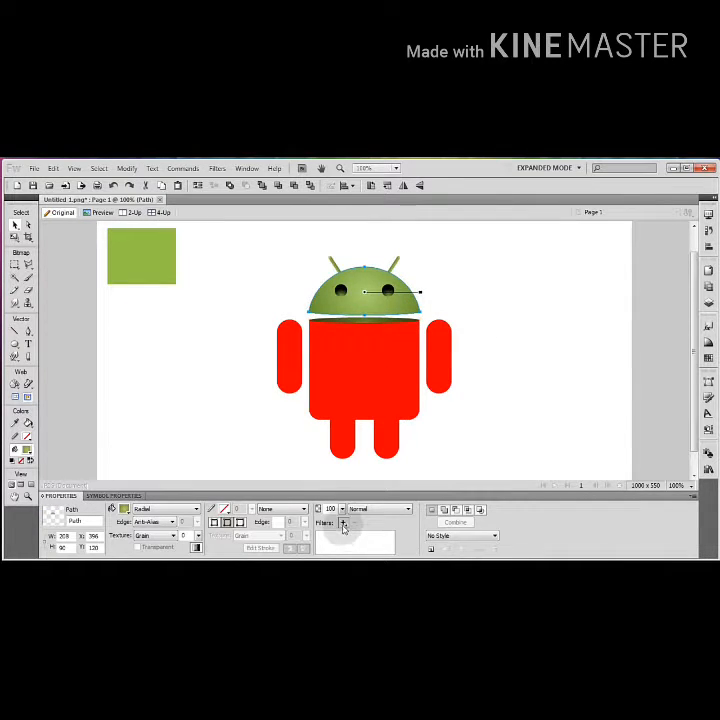
pyautogui.click(343, 523)
pyautogui.moveTo(400, 490)
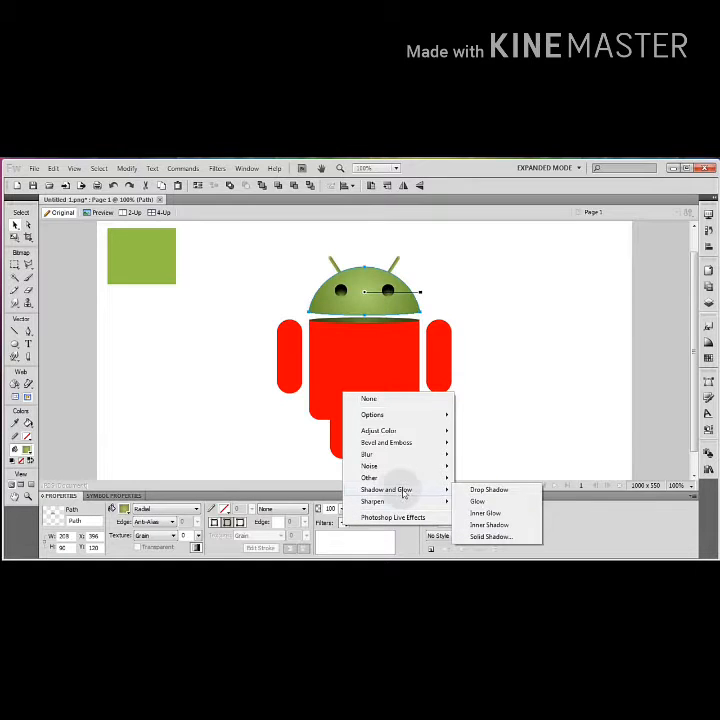
pyautogui.click(482, 518)
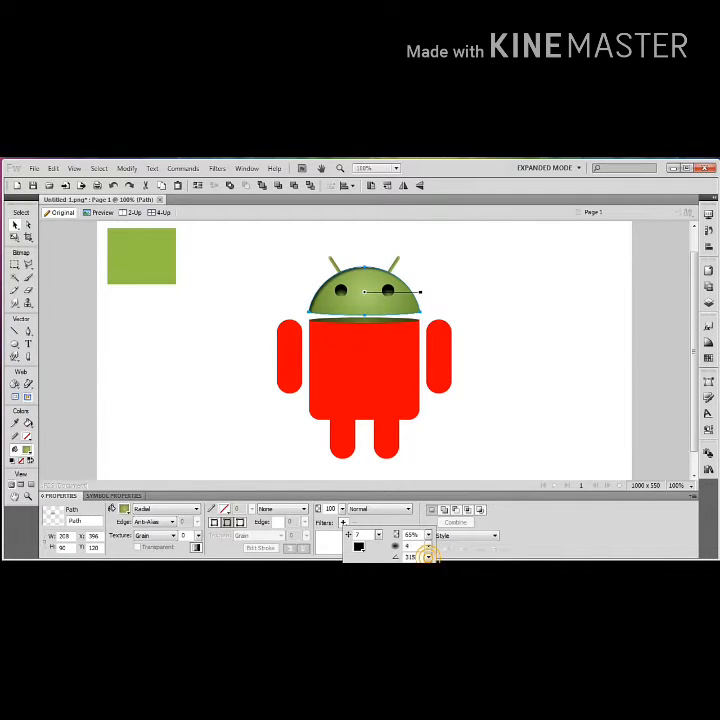
pyautogui.moveTo(420, 552); pyautogui.dragTo(421, 551)
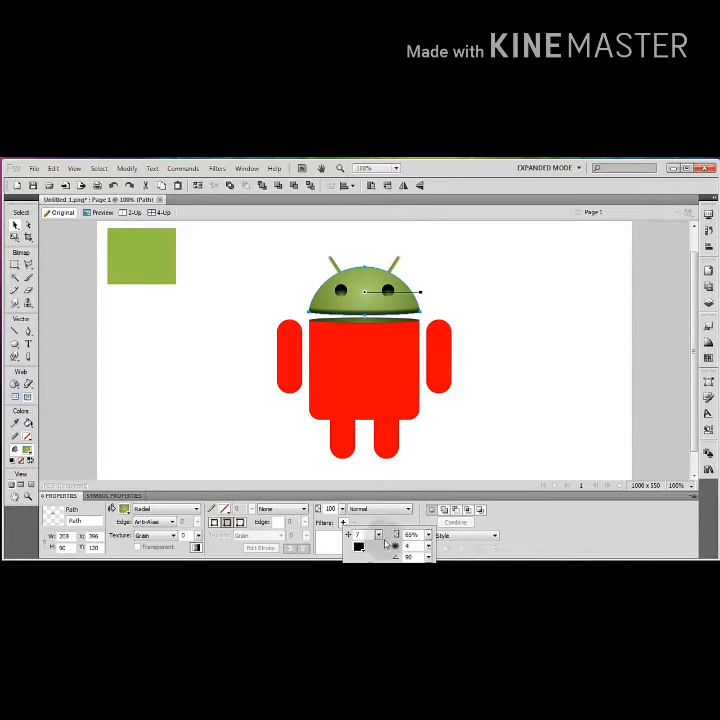
pyautogui.moveTo(378, 537); pyautogui.dragTo(381, 536)
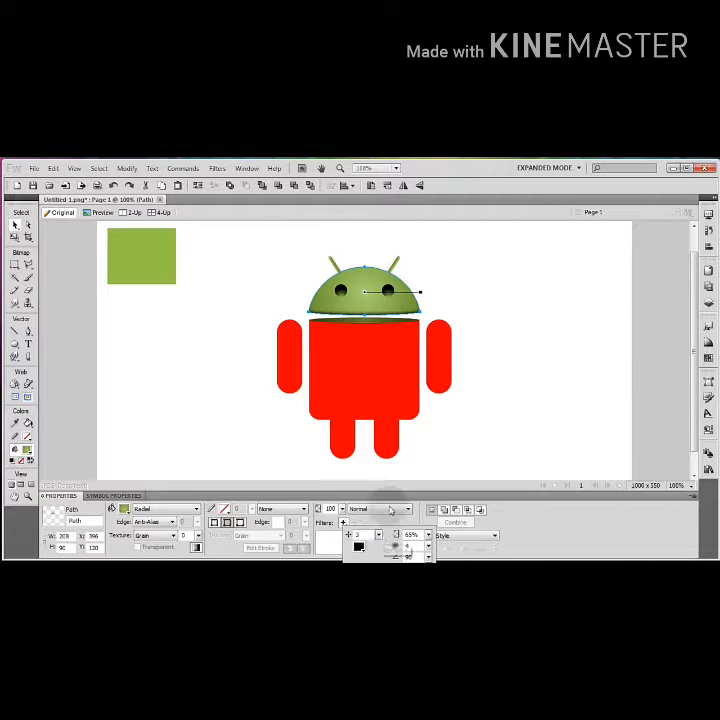
pyautogui.click(490, 416)
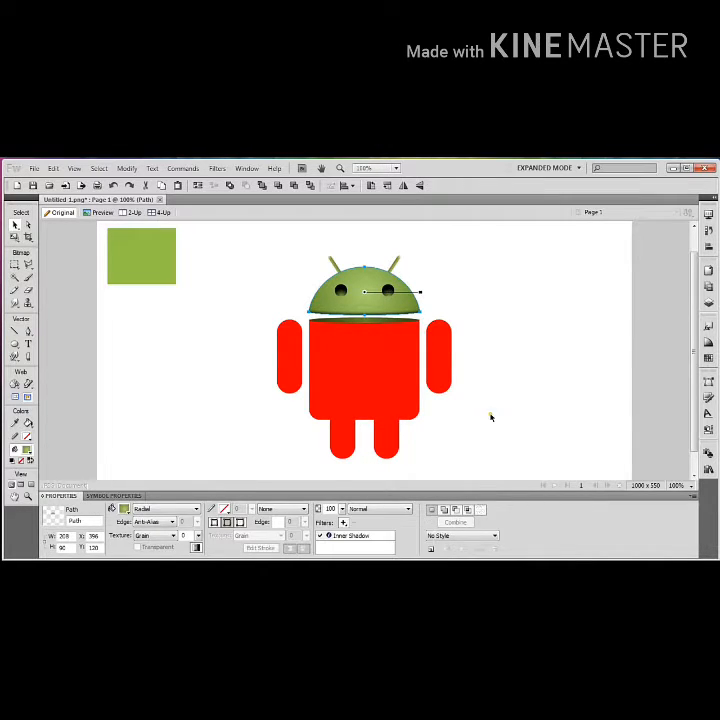
pyautogui.click(490, 416)
pyautogui.click(414, 309)
pyautogui.doubleClick(355, 536)
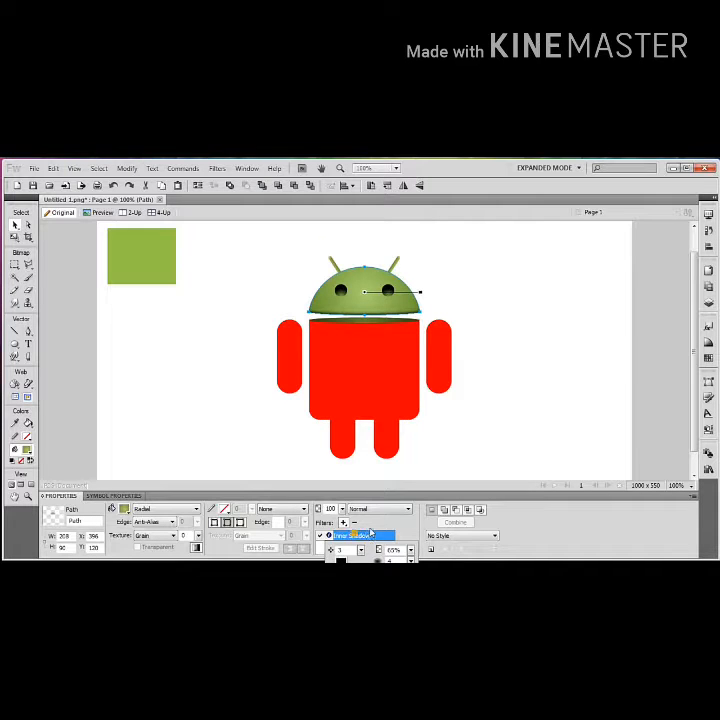
pyautogui.click(361, 551)
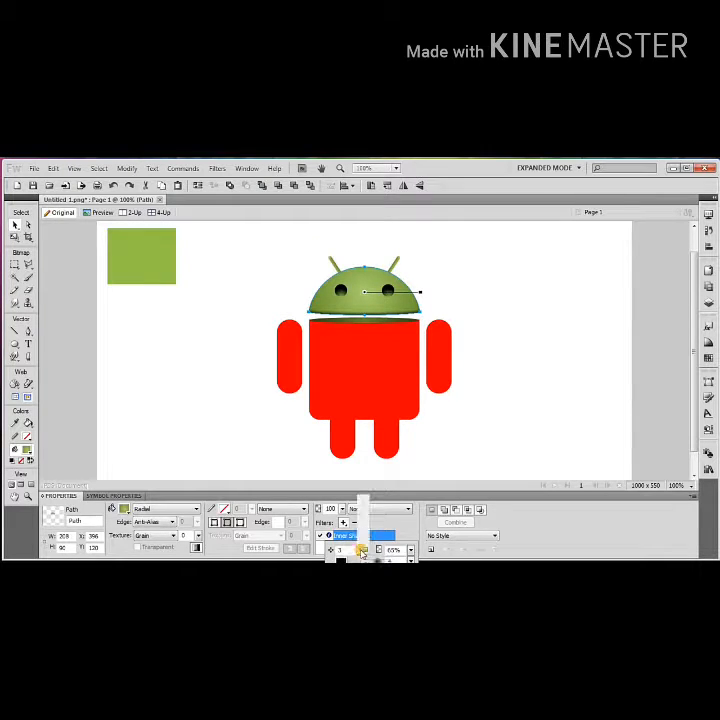
pyautogui.click(416, 311)
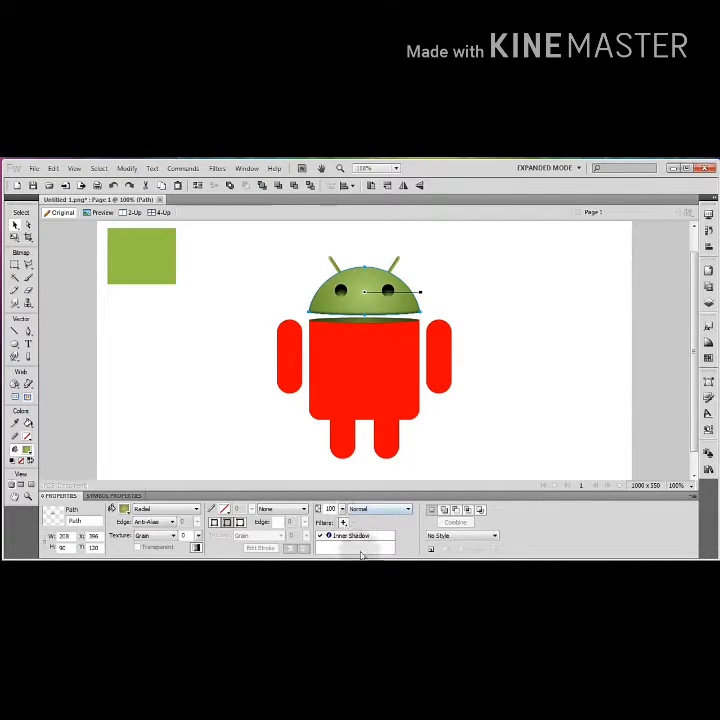
# Step: Add a second Inner Shadow to the head in white with a softness of 11
pyautogui.click(343, 522)
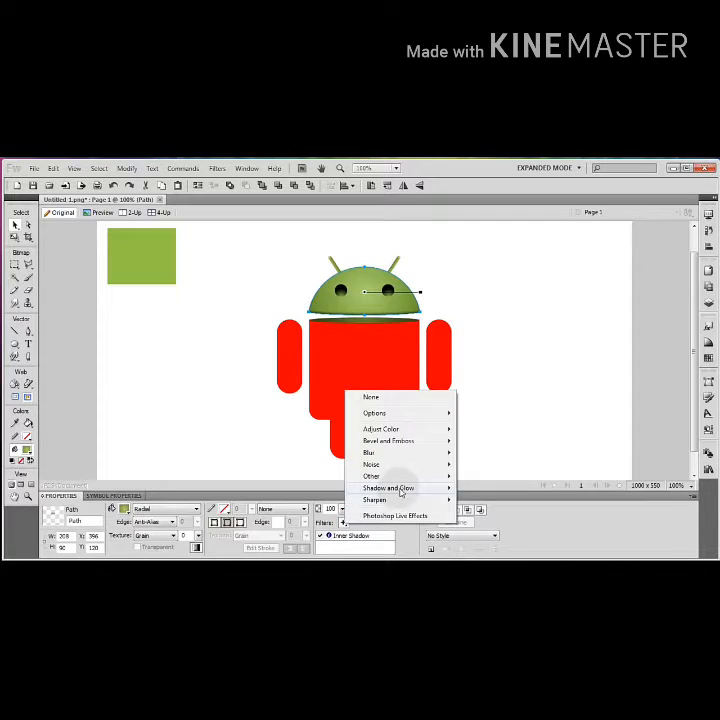
pyautogui.moveTo(430, 488)
pyautogui.click(499, 523)
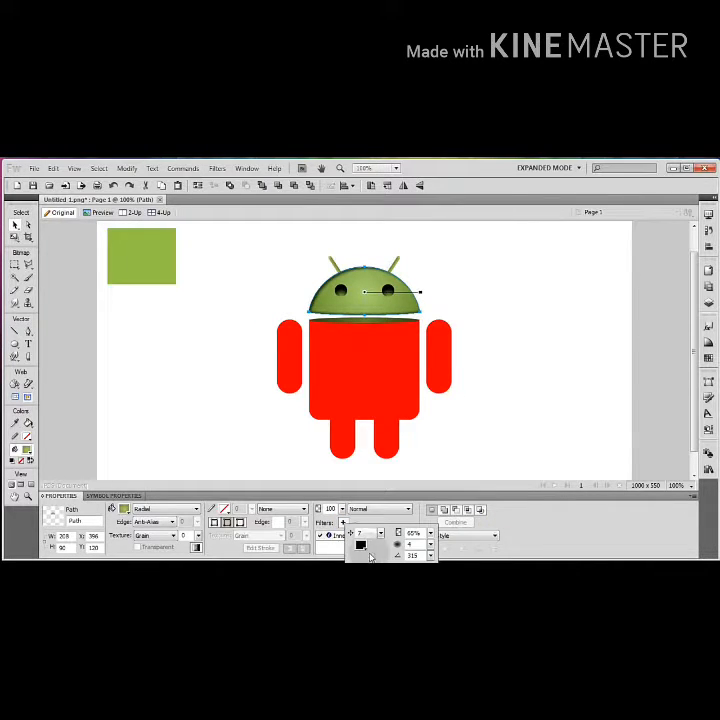
pyautogui.click(361, 545)
pyautogui.click(397, 543)
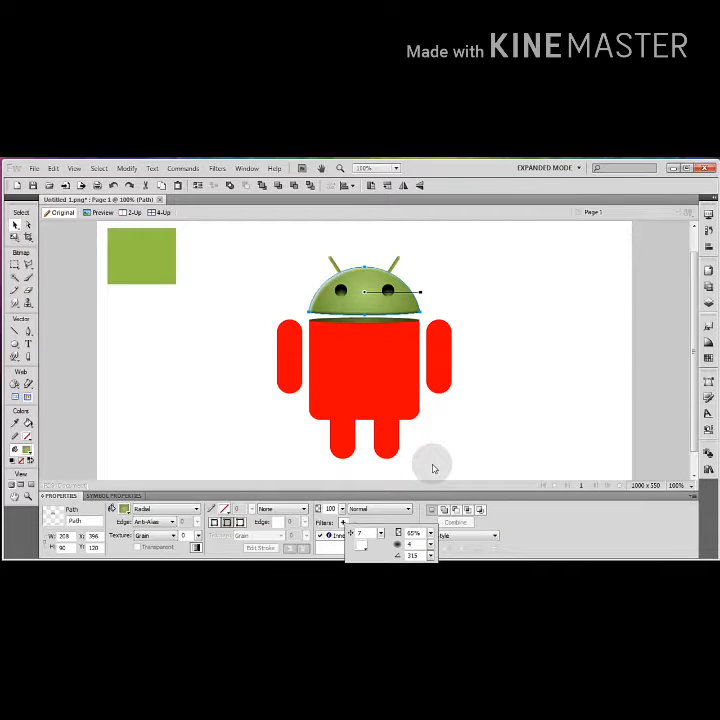
pyautogui.moveTo(430, 547); pyautogui.dragTo(433, 533)
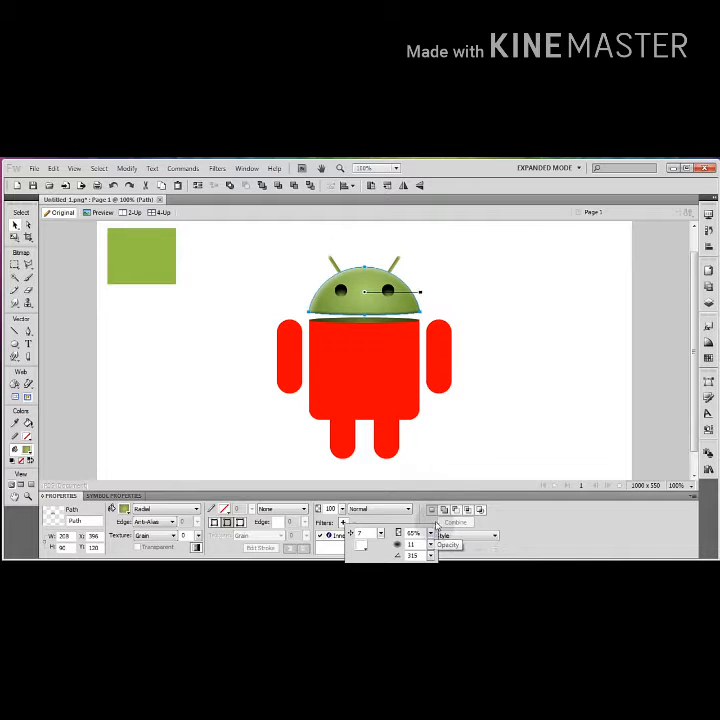
pyautogui.click(514, 374)
# Step: Fill the body with a Bars gradient, sampling both of its colours from the green square
pyautogui.click(355, 362)
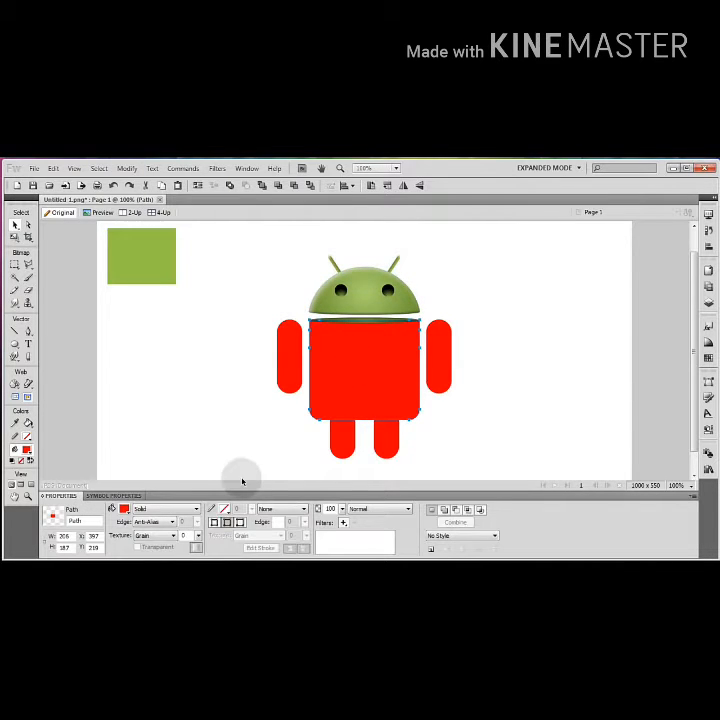
pyautogui.click(193, 513)
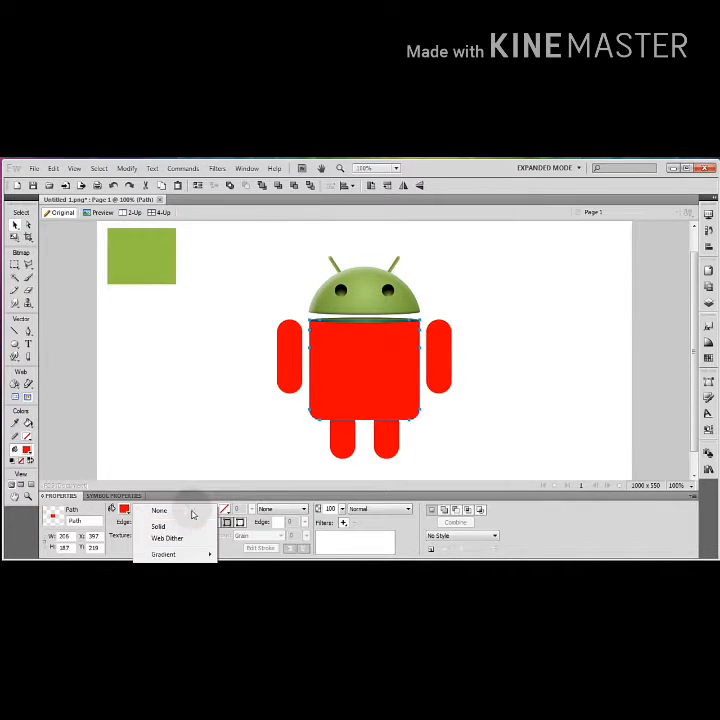
pyautogui.moveTo(185, 557)
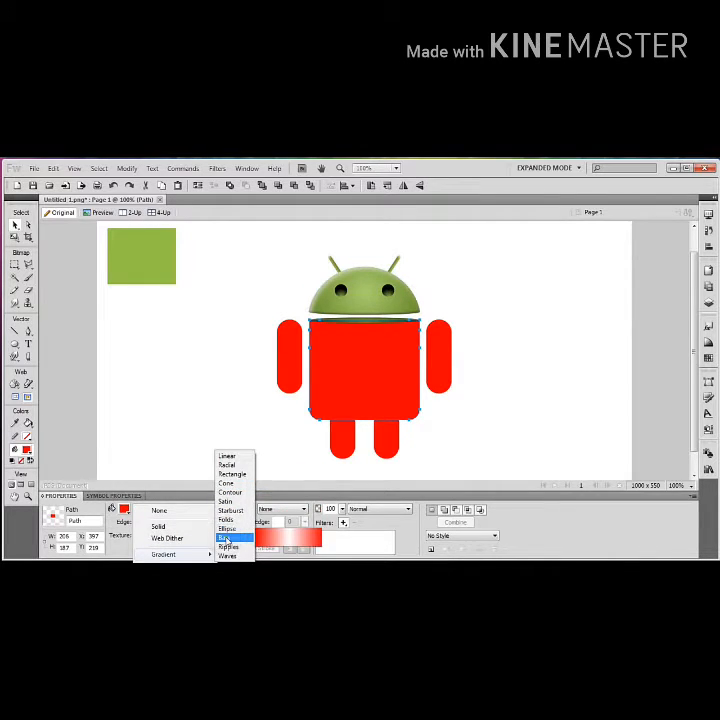
pyautogui.click(226, 538)
pyautogui.click(123, 509)
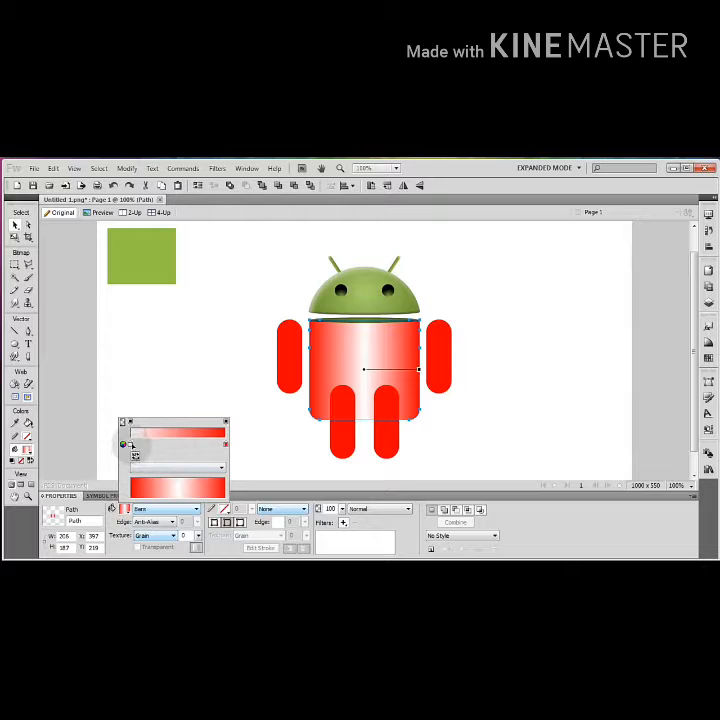
pyautogui.click(130, 443)
pyautogui.click(124, 278)
pyautogui.click(226, 442)
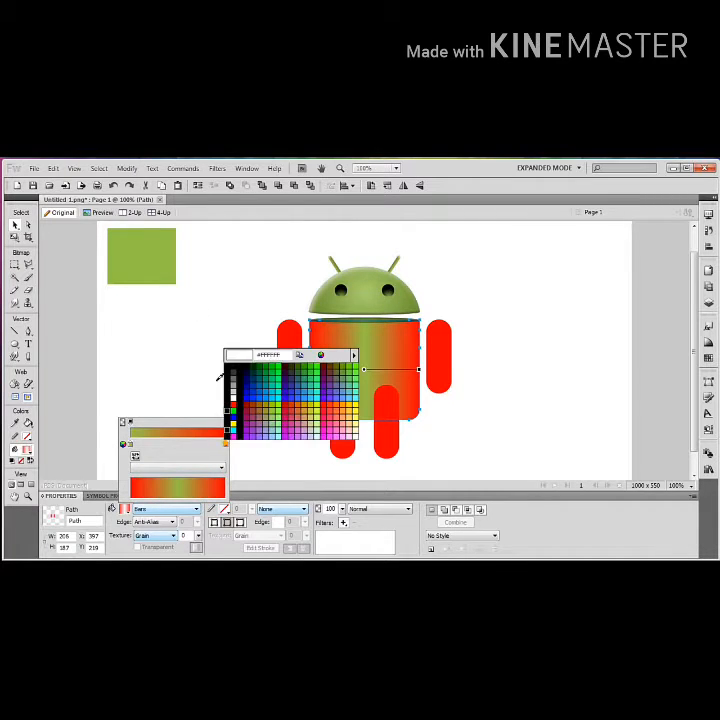
pyautogui.click(143, 258)
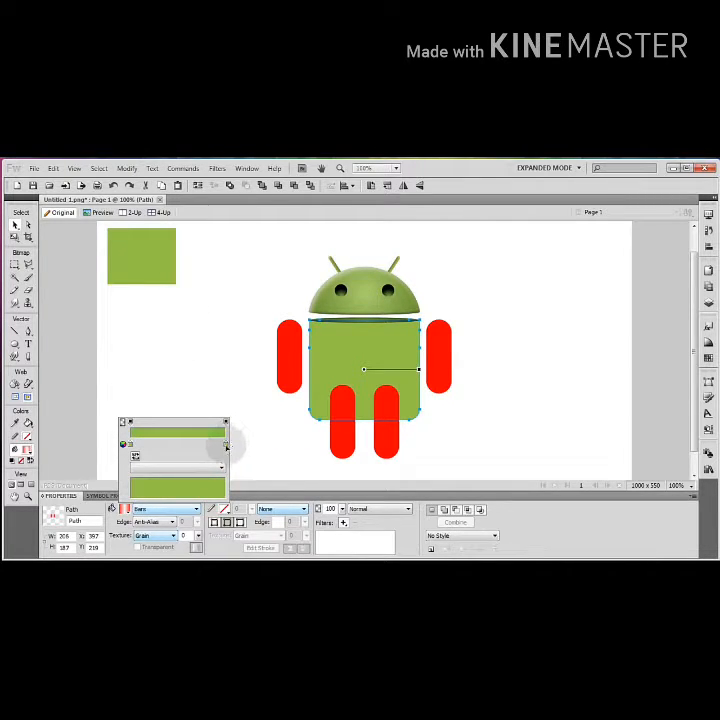
# Step: Darken the outer colour of the body's Bars gradient in two passes, first to #6C9131 and finally to a deeper olive green
pyautogui.click(226, 445)
pyautogui.click(299, 355)
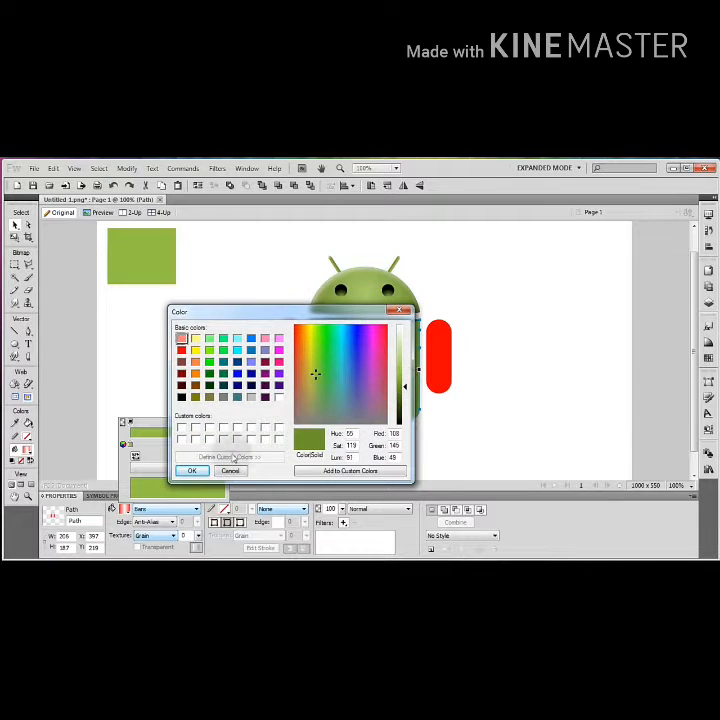
pyautogui.click(192, 470)
pyautogui.click(226, 445)
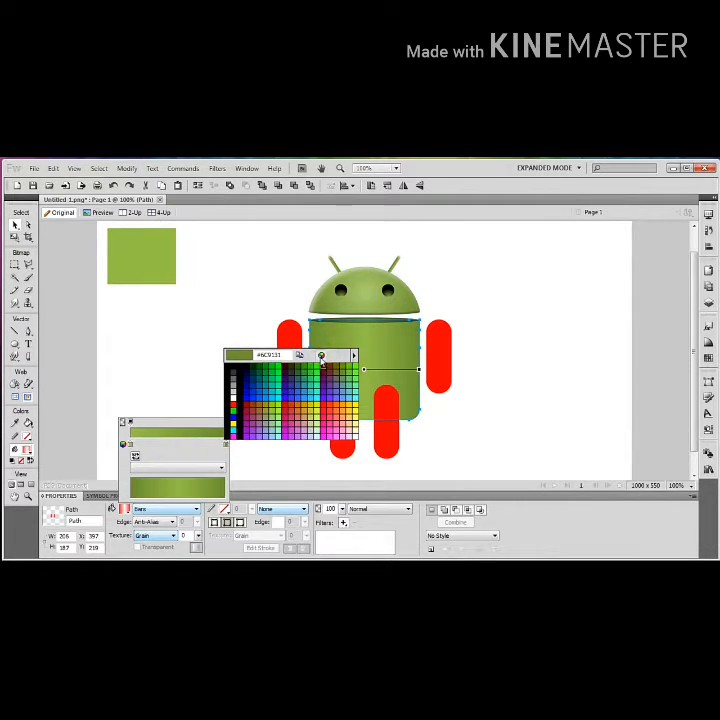
pyautogui.click(335, 355)
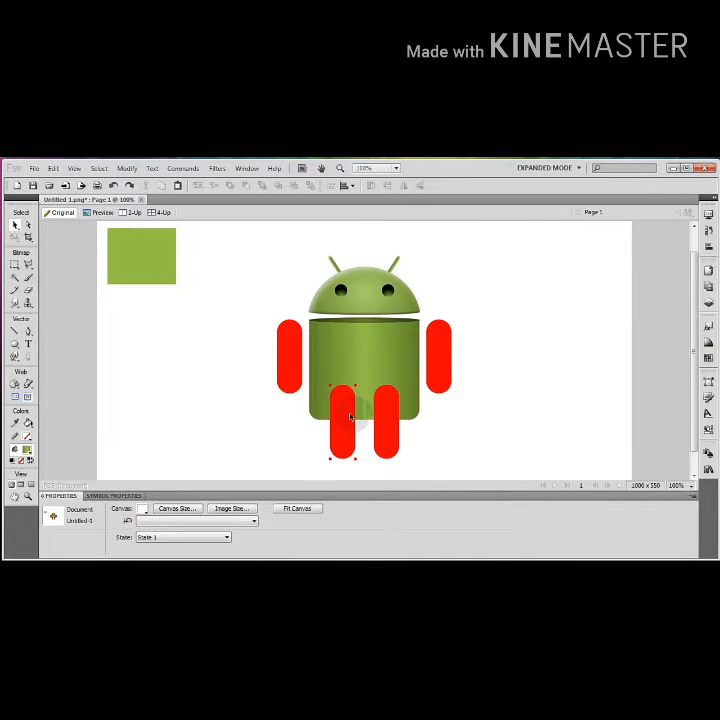
# Step: Send both legs behind the body
pyautogui.click(350, 416)
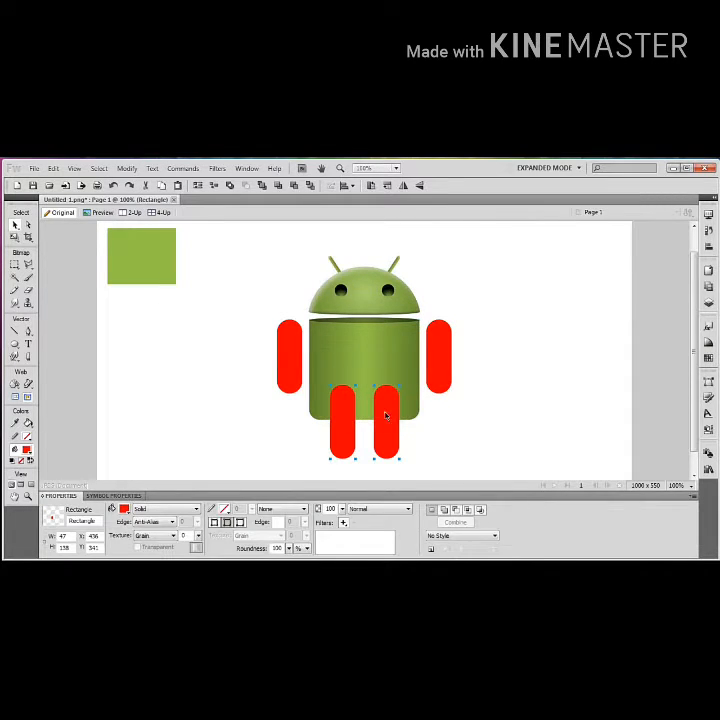
pyautogui.keyDown('shift'); pyautogui.click(386, 415); pyautogui.keyUp('shift')
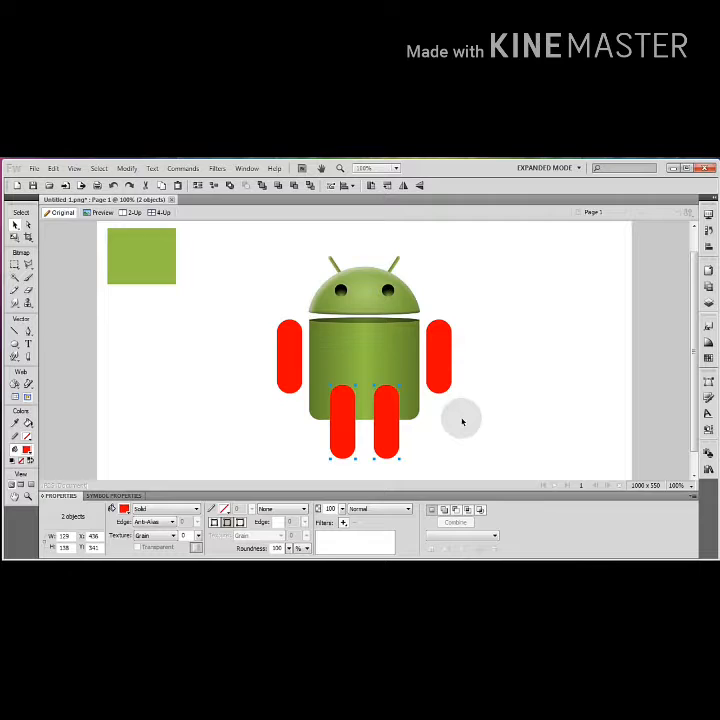
pyautogui.hotkey('ctrl', 'shift', 'Down')
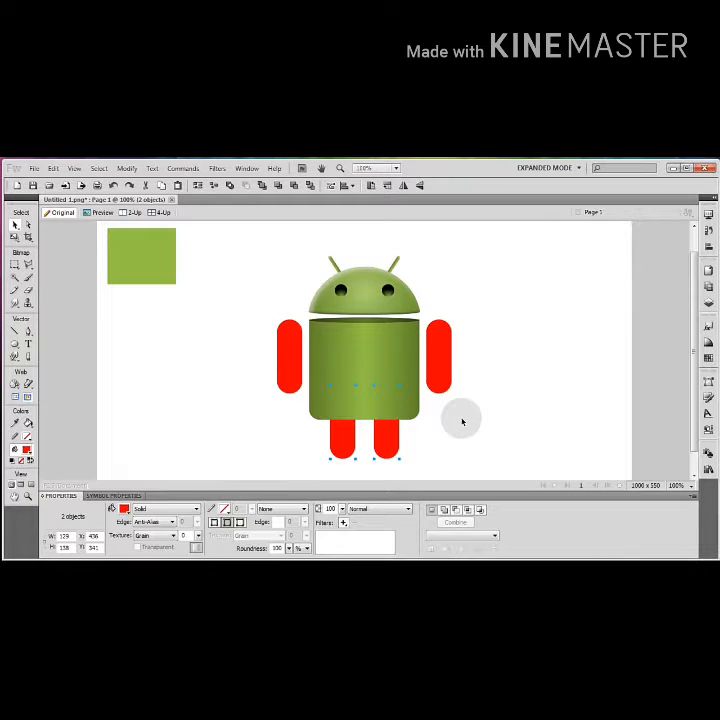
pyautogui.click(462, 421)
# Step: Copy the dark ellipse from the body's top onto its bottom edge, placing the copy at X 412, Y 400
pyautogui.click(391, 320)
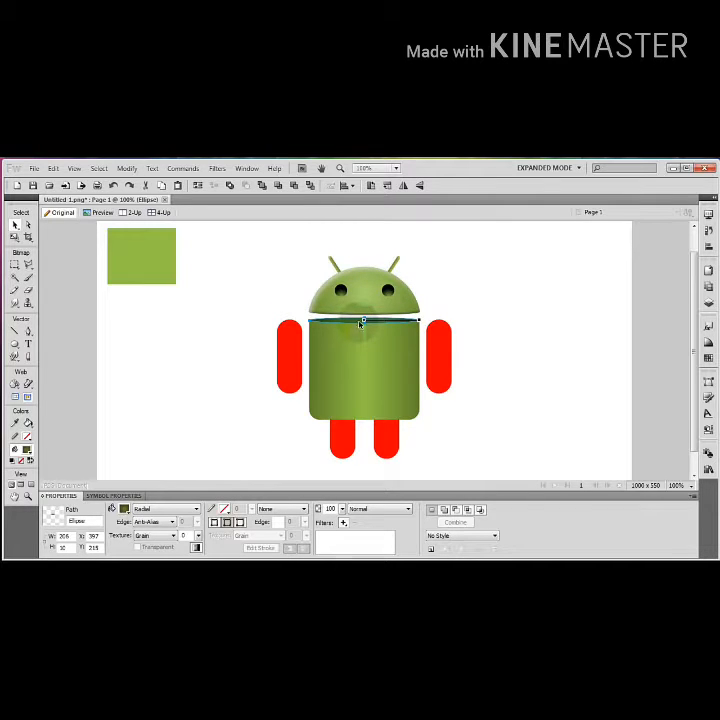
pyautogui.moveTo(358, 322); pyautogui.dragTo(367, 418)
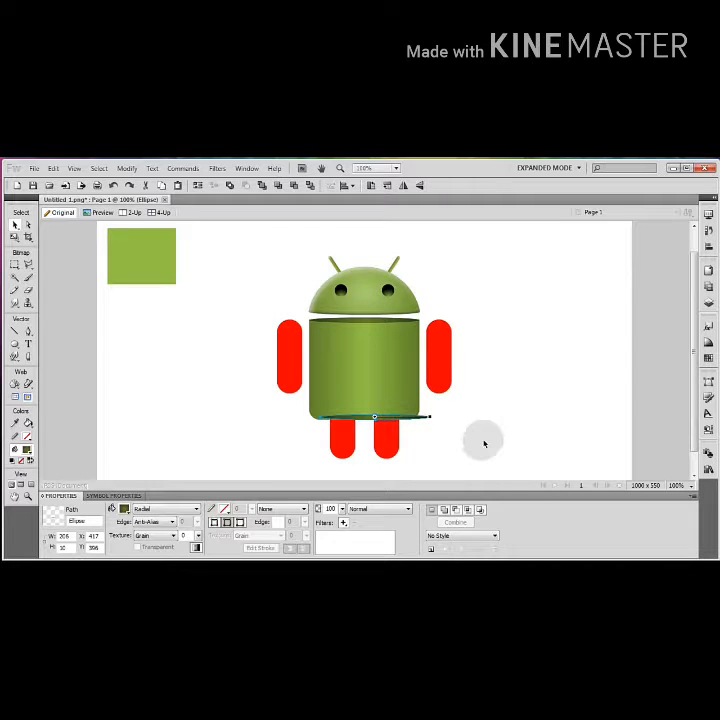
pyautogui.hotkey('ctrl', '=')
pyautogui.hotkey('ctrl', '=')
pyautogui.hotkey('ctrl', '=')
pyautogui.hotkey('ctrl', '=')
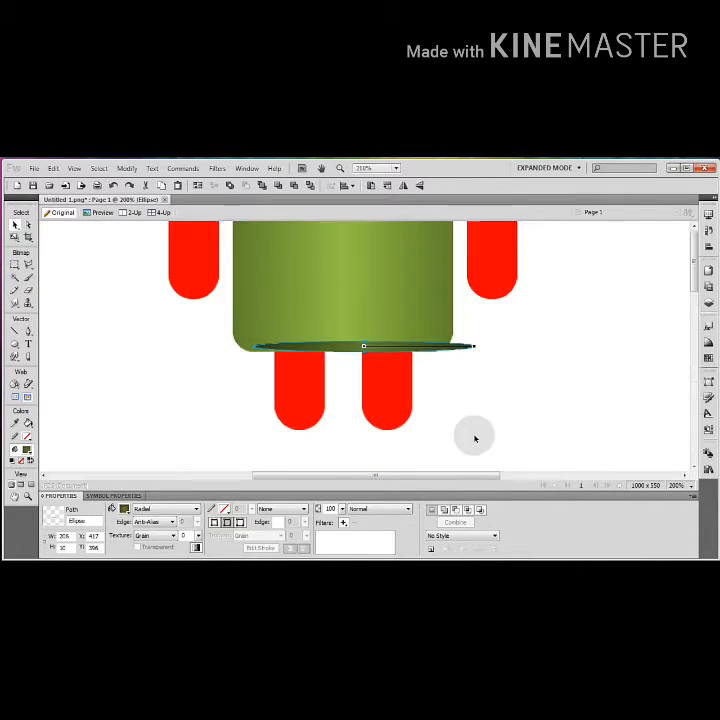
pyautogui.moveTo(323, 347); pyautogui.dragTo(315, 357)
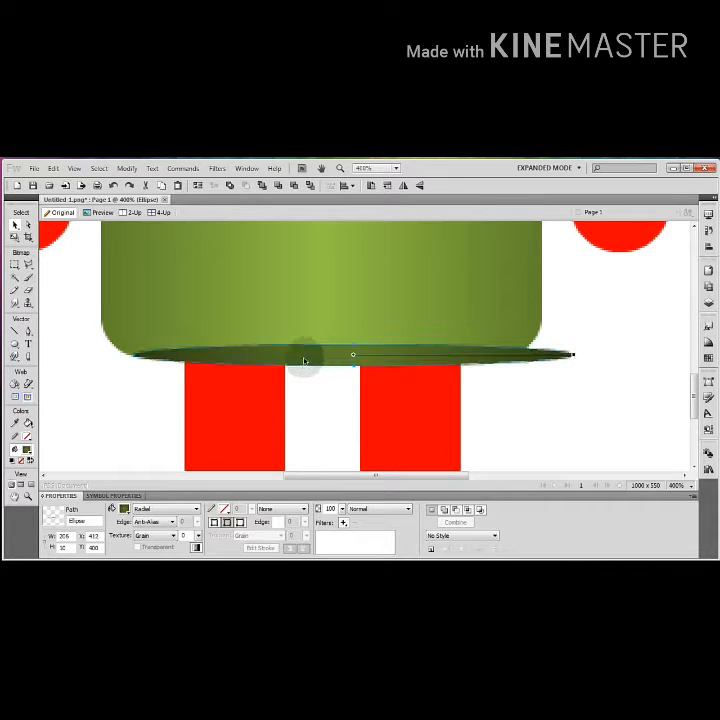
# Step: Shift the copied ellipse below the body to compare it with the bottom corner points, and return it to the body's bottom edge
pyautogui.moveTo(157, 355); pyautogui.dragTo(179, 365)
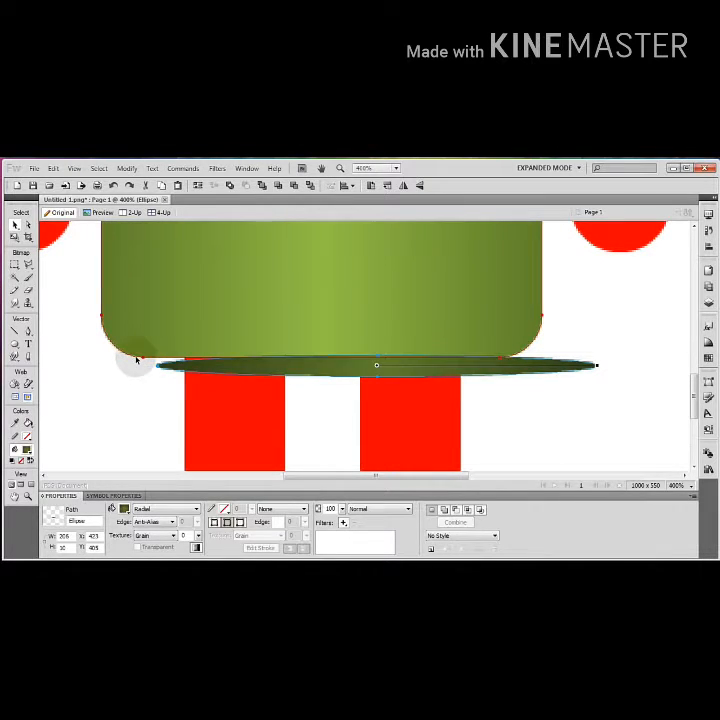
pyautogui.click(137, 358)
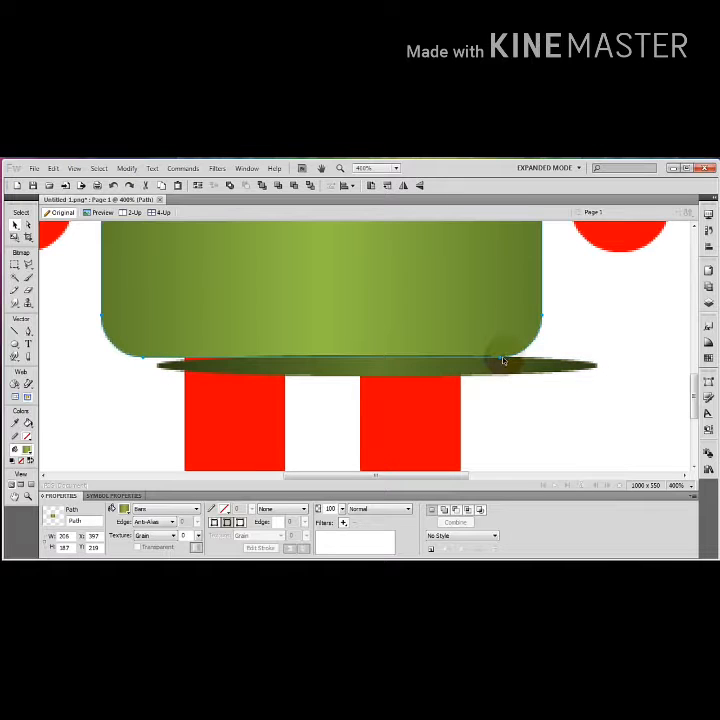
pyautogui.click(434, 374)
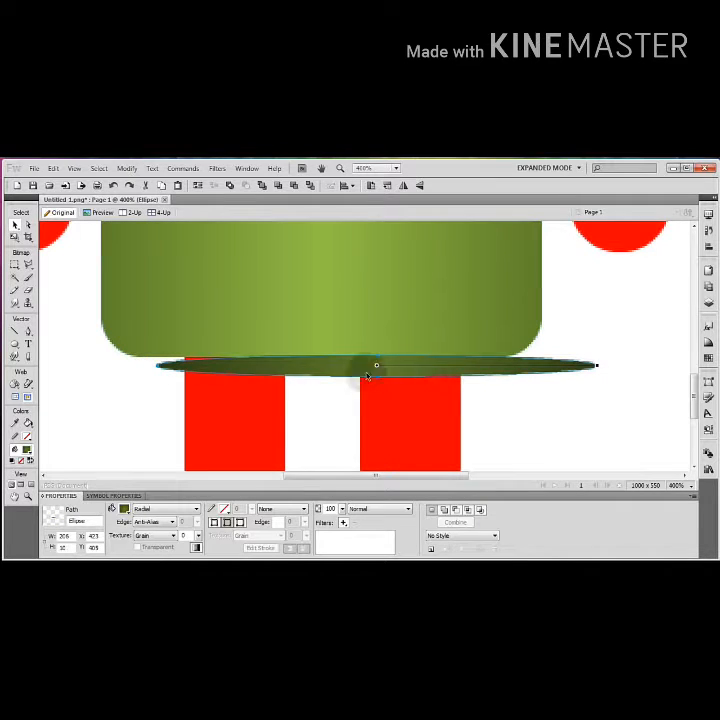
pyautogui.moveTo(352, 375); pyautogui.dragTo(329, 364)
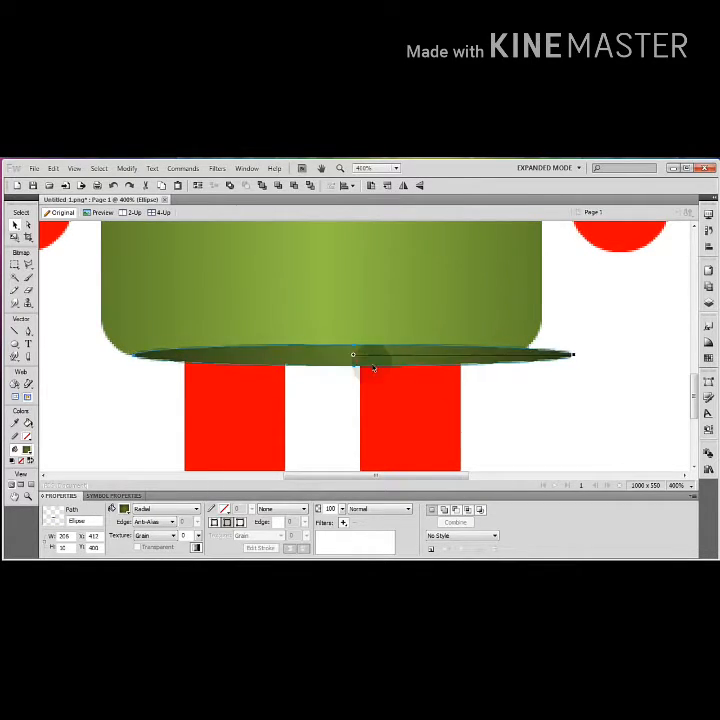
pyautogui.click(565, 395)
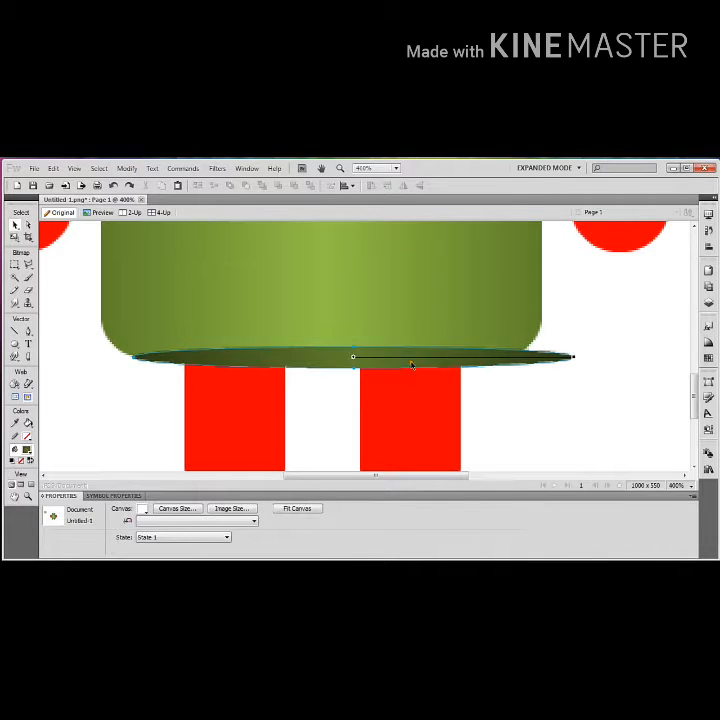
pyautogui.moveTo(411, 364); pyautogui.dragTo(411, 362)
pyautogui.click(546, 414)
# Step: Narrow the bottom ellipse to 176 px wide so it spans between the body's two rounded bottom corners
pyautogui.click(431, 355)
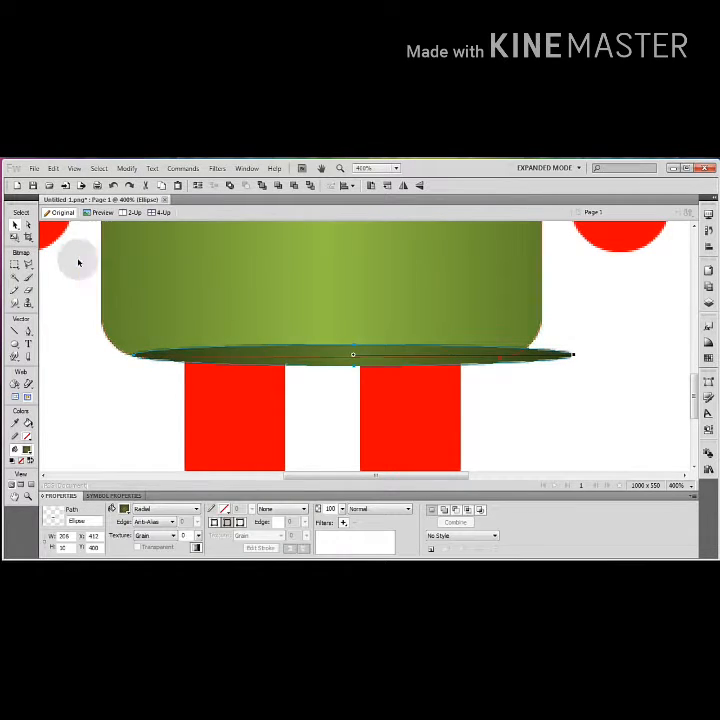
pyautogui.click(16, 237)
pyautogui.moveTo(574, 354); pyautogui.dragTo(509, 355)
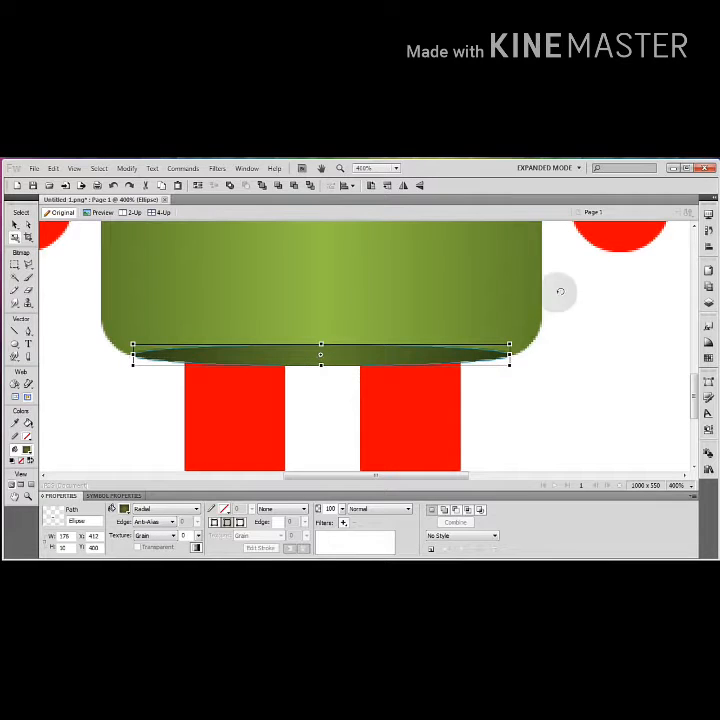
pyautogui.click(15, 225)
pyautogui.click(98, 385)
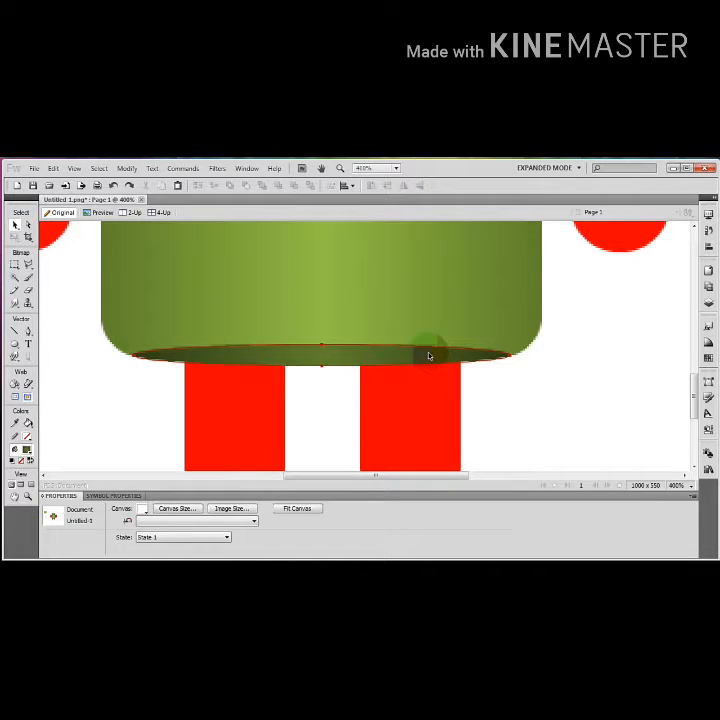
# Step: Compare the body's bottom edge with and without the ellipse by moving the ellipse aside and putting it back
pyautogui.hotkey('ctrl', '-')
pyautogui.hotkey('ctrl', '-')
pyautogui.hotkey('ctrl', '-')
pyautogui.hotkey('ctrl', '-')
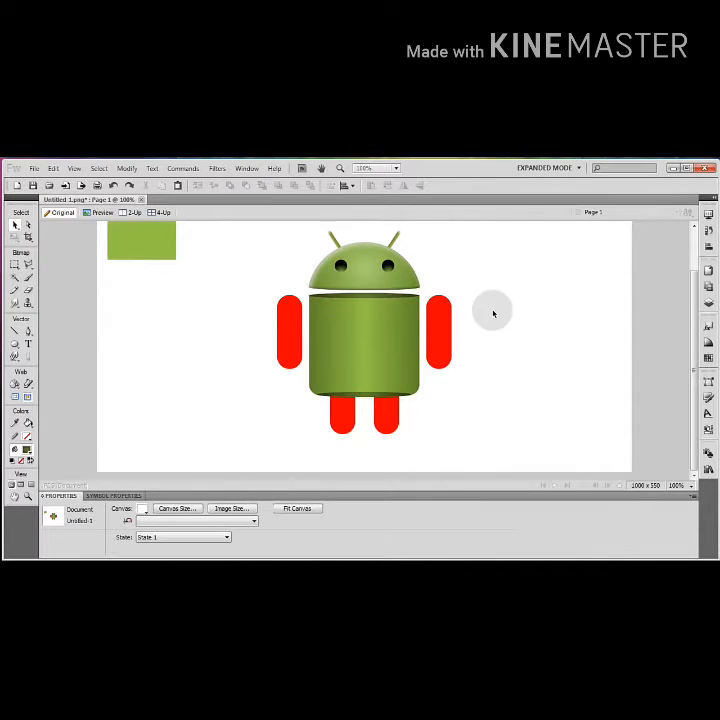
pyautogui.click(368, 390)
pyautogui.click(386, 316)
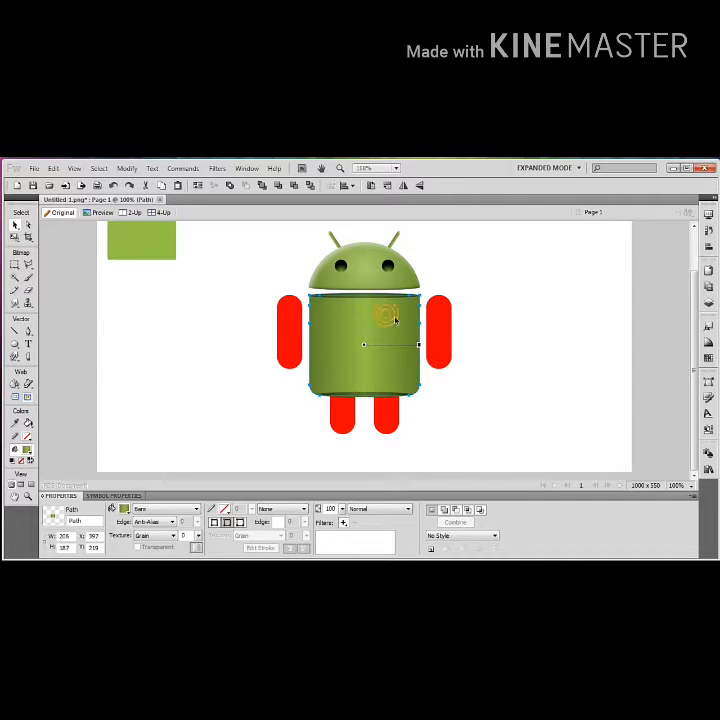
pyautogui.click(495, 399)
pyautogui.click(390, 396)
pyautogui.click(390, 395)
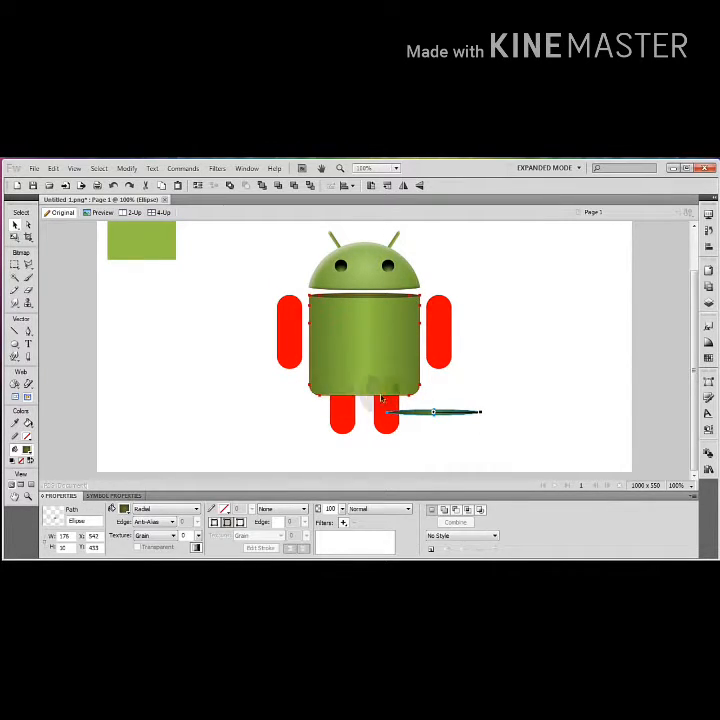
pyautogui.click(506, 381)
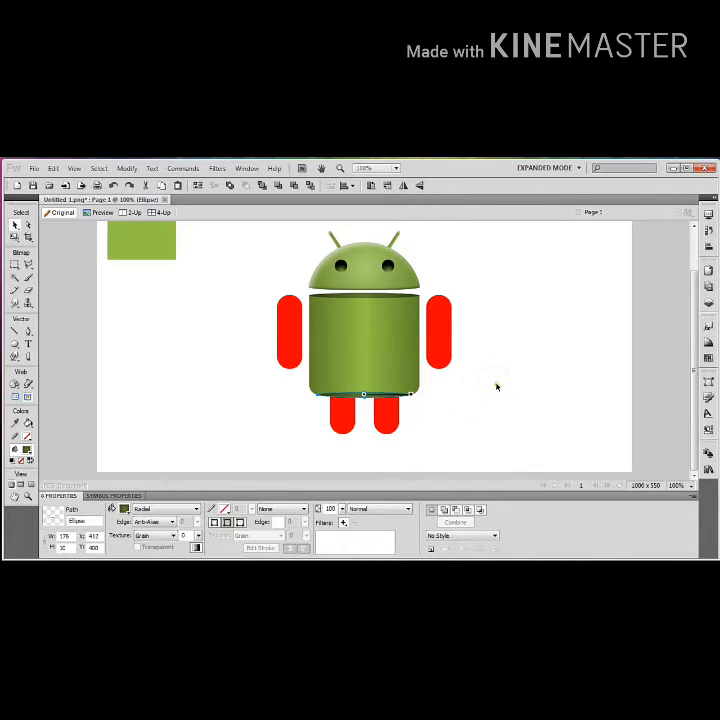
# Step: Combine the bottom ellipse and the body into one shape with Union
pyautogui.click(470, 395)
pyautogui.click(376, 392)
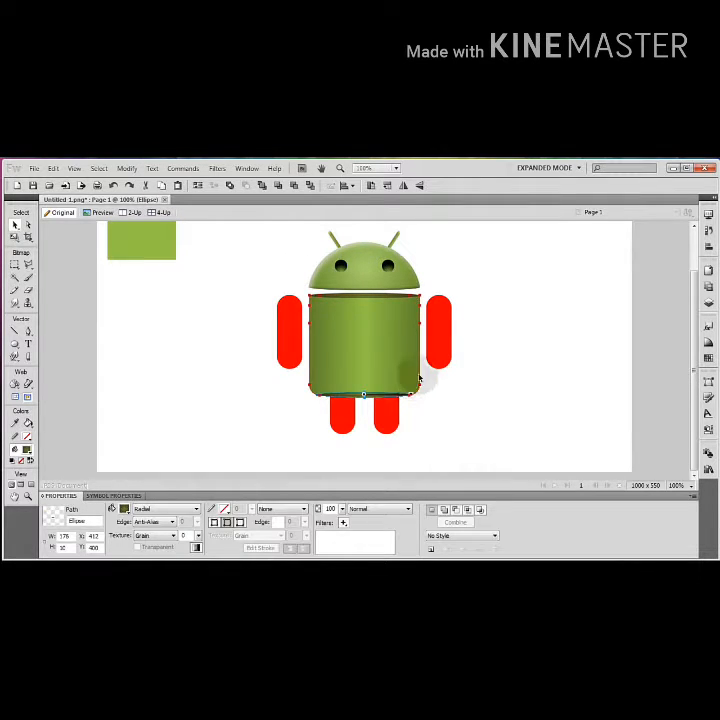
pyautogui.click(127, 168)
pyautogui.moveTo(165, 366)
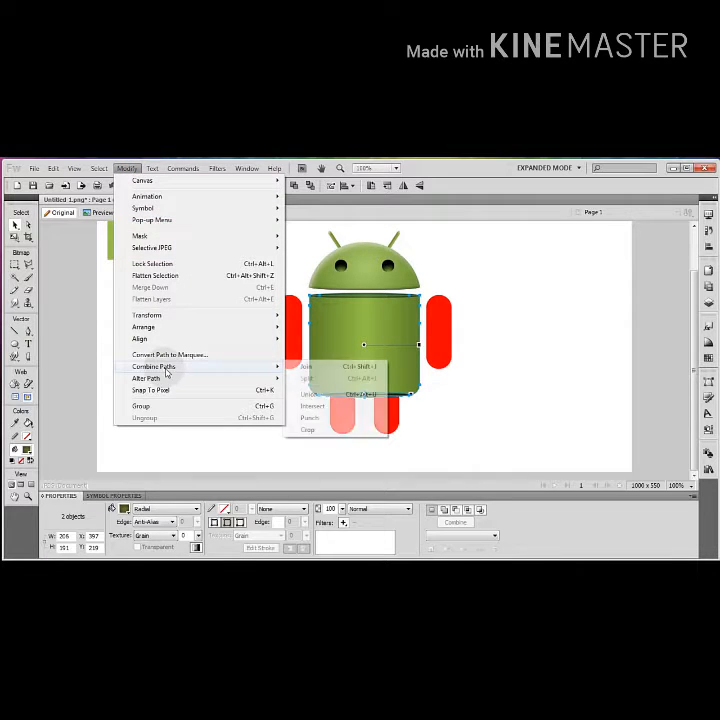
pyautogui.click(315, 396)
pyautogui.click(536, 390)
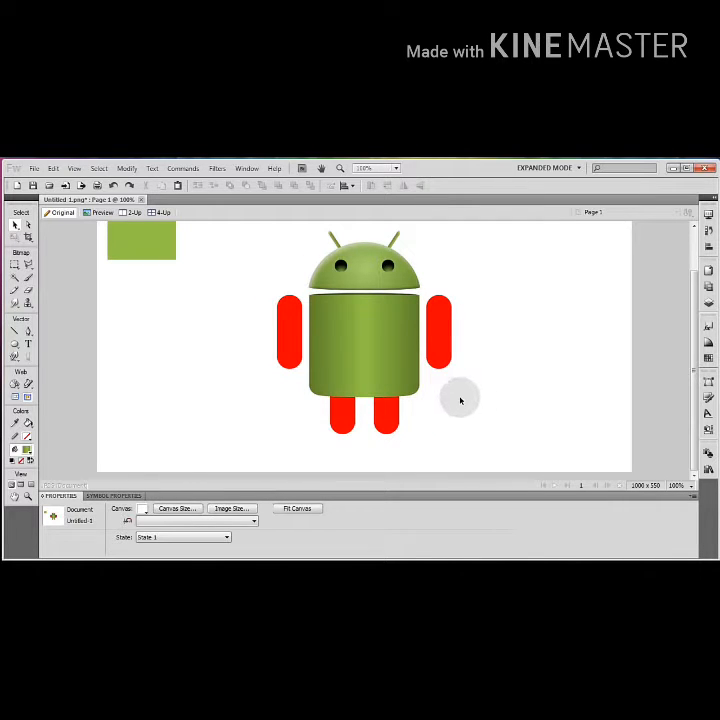
# Step: Add a white Drop Shadow to the dark ellipse on the body's top, with distance 4 and angle 270
pyautogui.click(393, 296)
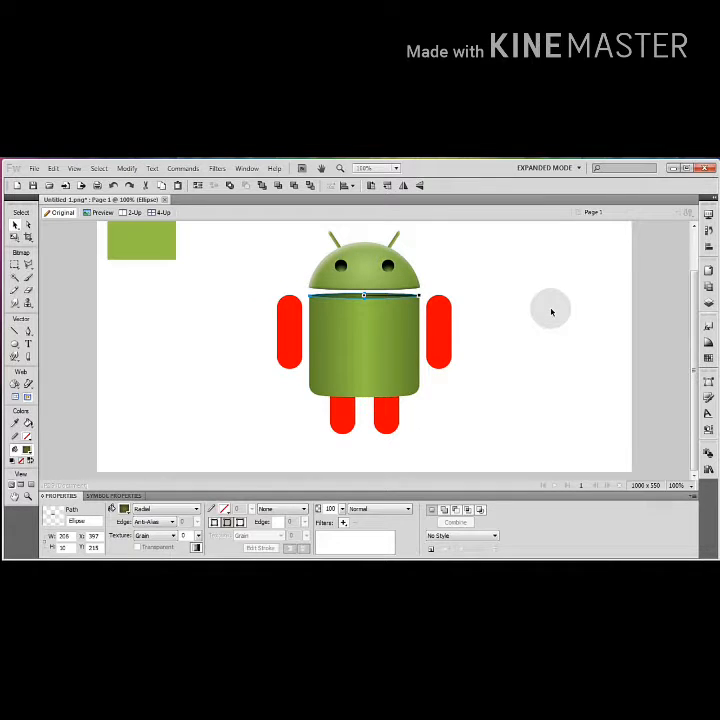
pyautogui.click(530, 310)
pyautogui.click(400, 296)
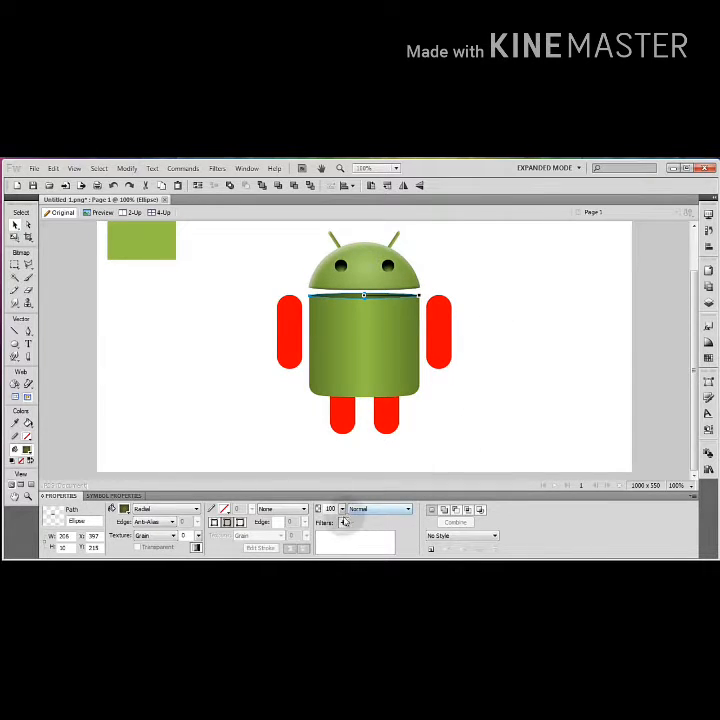
pyautogui.click(344, 523)
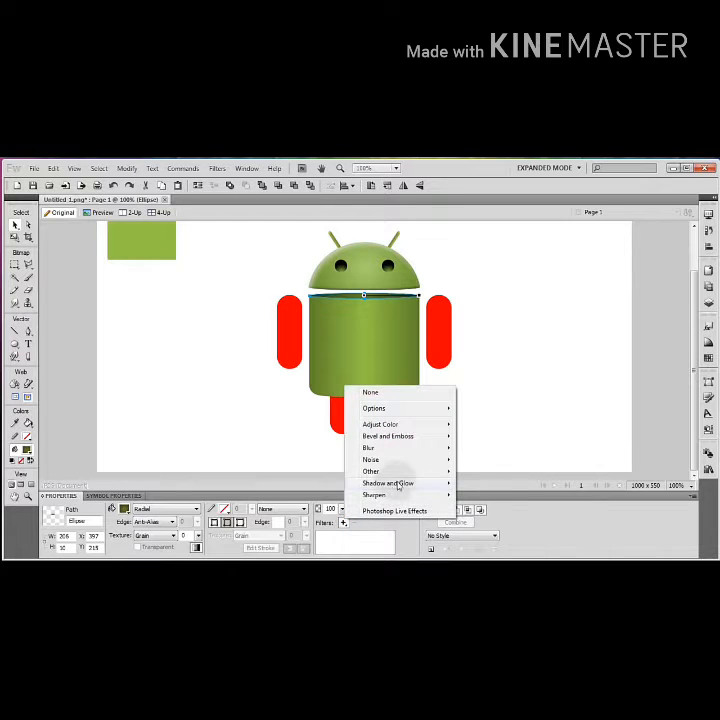
pyautogui.moveTo(398, 486)
pyautogui.click(488, 483)
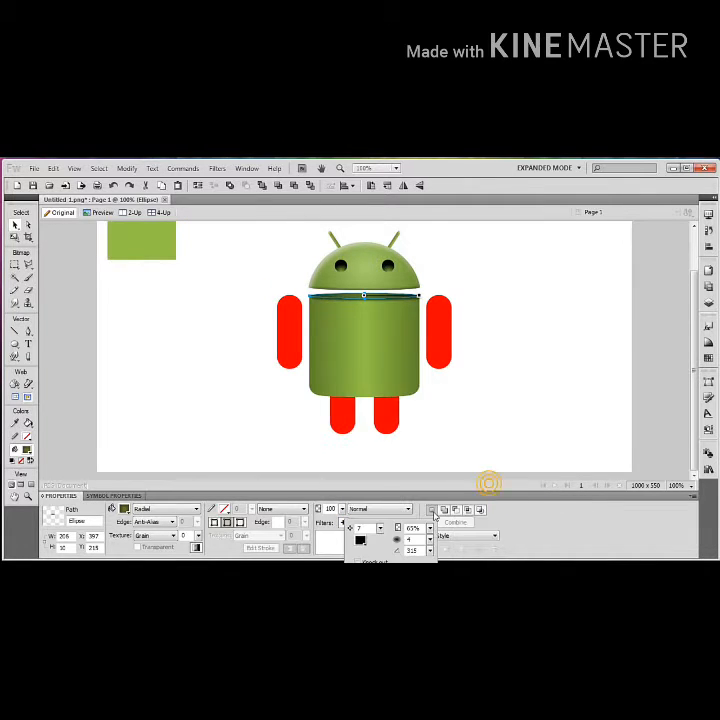
pyautogui.click(361, 541)
pyautogui.click(370, 488)
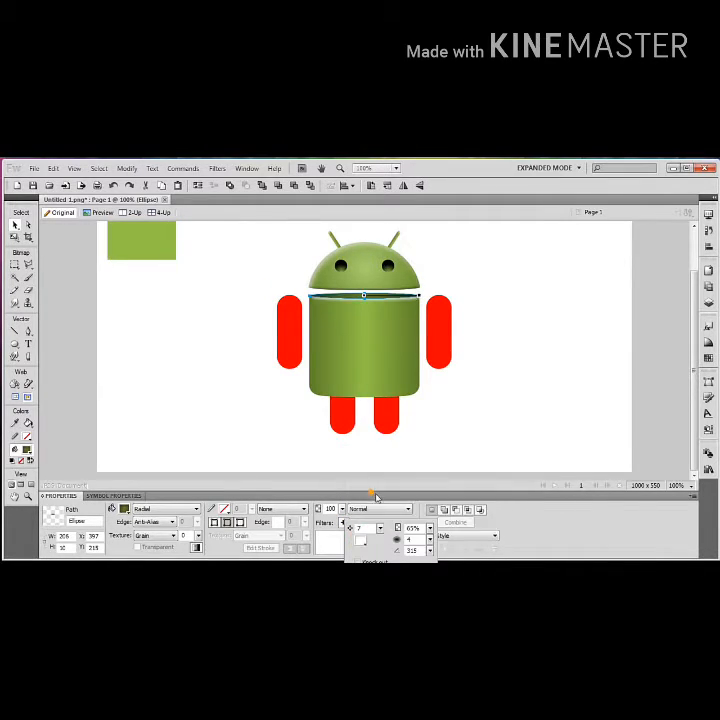
pyautogui.click(380, 530)
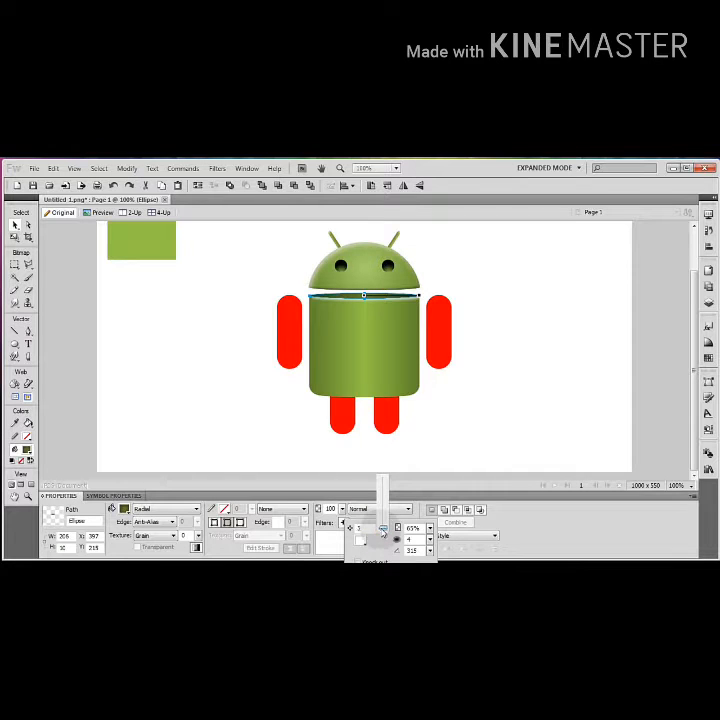
pyautogui.click(383, 532)
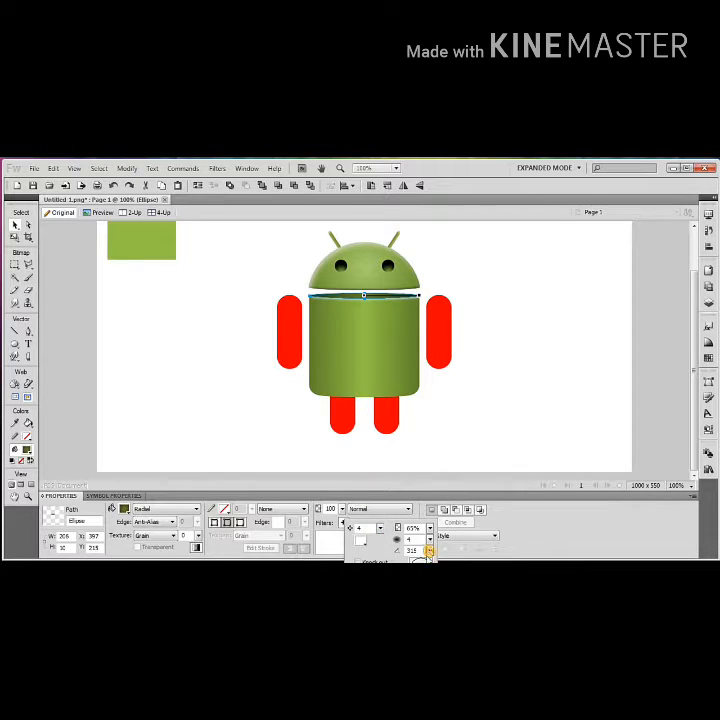
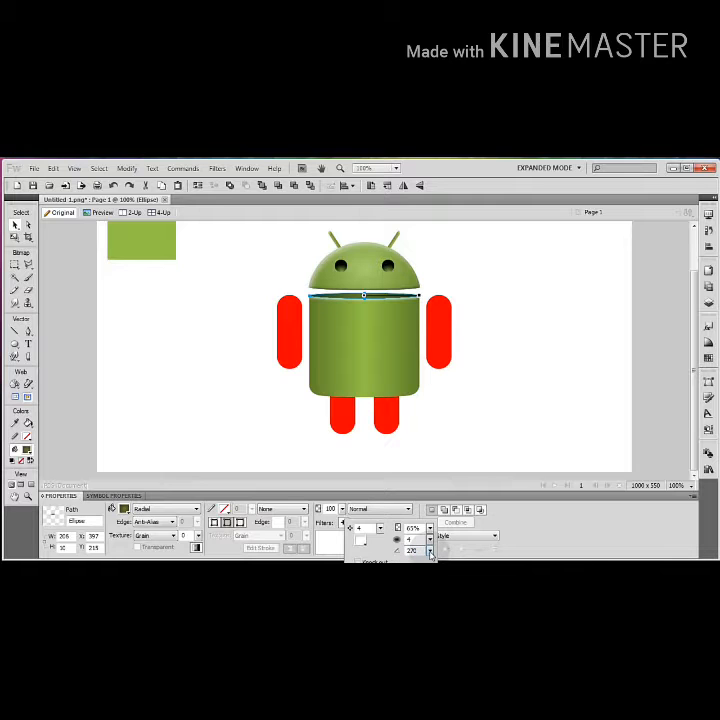
pyautogui.press('Return')
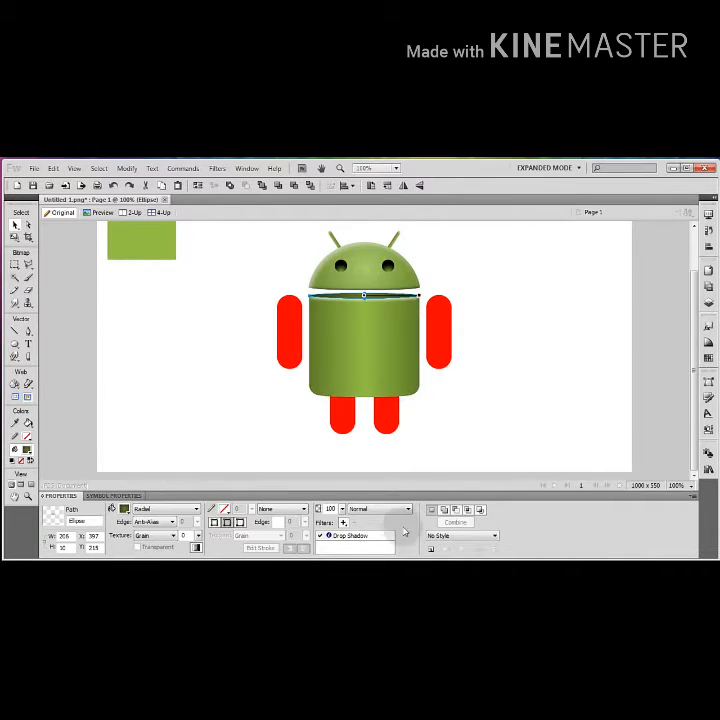
# Step: Set the top ellipse's Drop Shadow to 29% opacity and a softness of 3
pyautogui.click(359, 536)
pyautogui.doubleClick(359, 536)
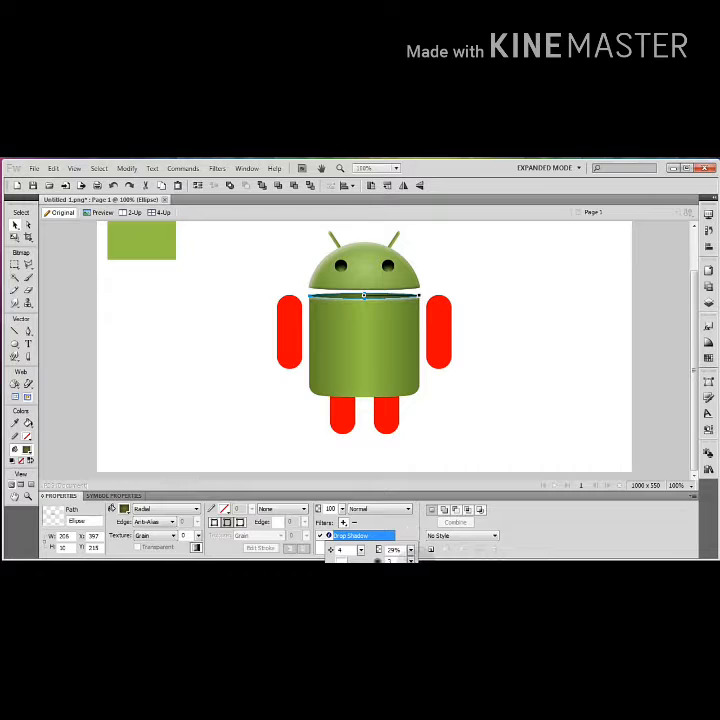
pyautogui.click(480, 429)
pyautogui.click(379, 297)
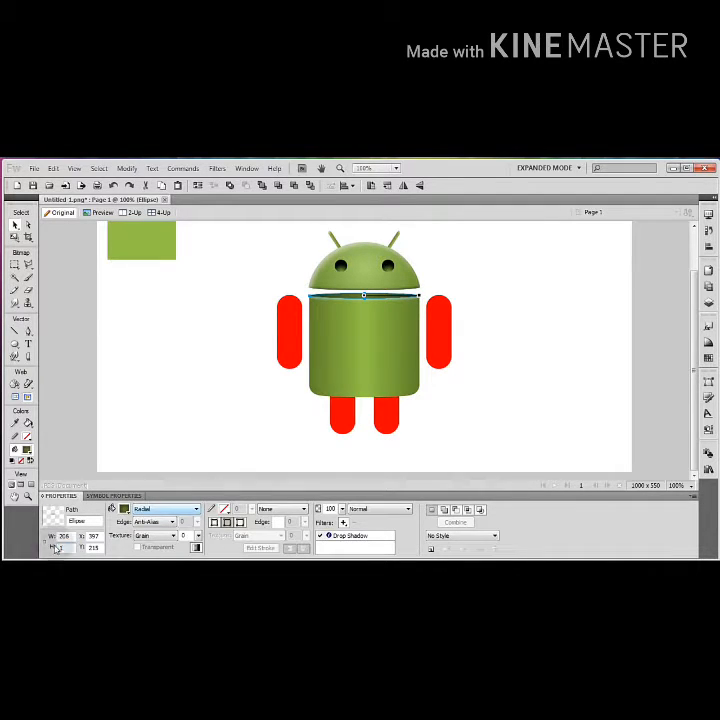
pyautogui.click(485, 403)
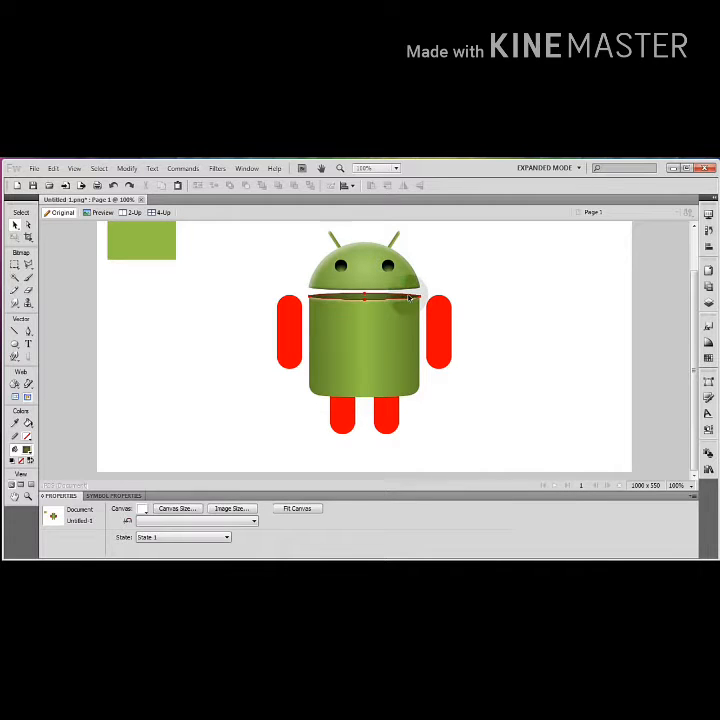
pyautogui.click(409, 297)
pyautogui.click(513, 327)
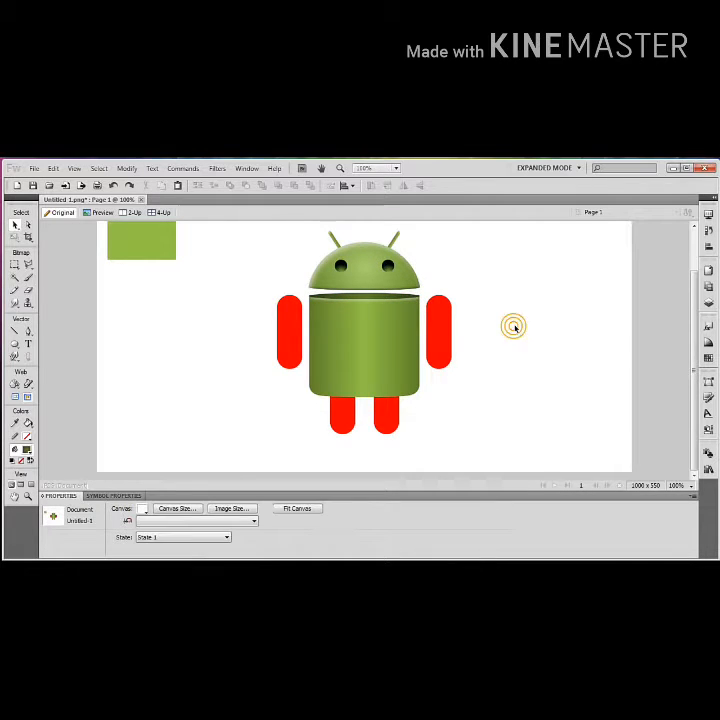
# Step: Apply a Bars gradient fill to both red arms and both red legs
pyautogui.click(444, 326)
pyautogui.keyDown('shift'); pyautogui.click(284, 336); pyautogui.keyUp('shift')
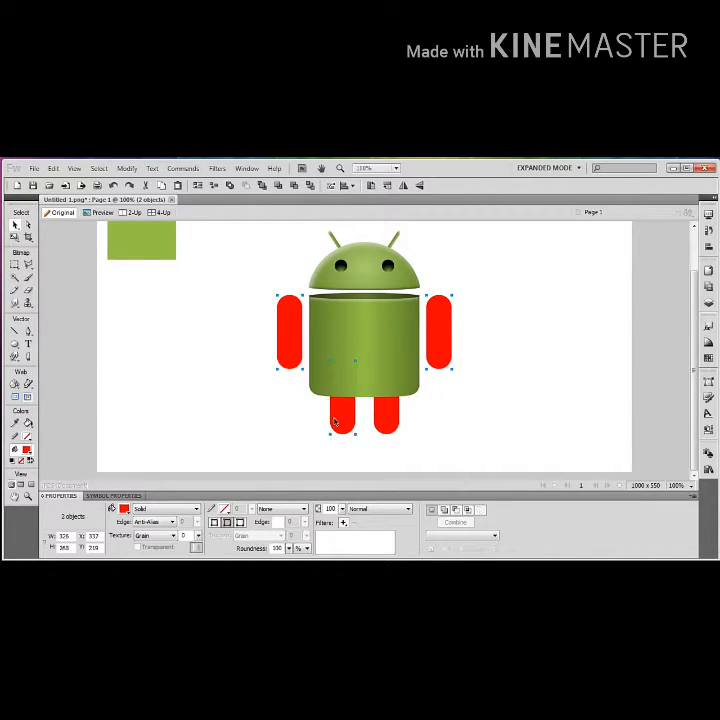
pyautogui.keyDown('shift'); pyautogui.click(342, 415); pyautogui.keyUp('shift')
pyautogui.click(185, 509)
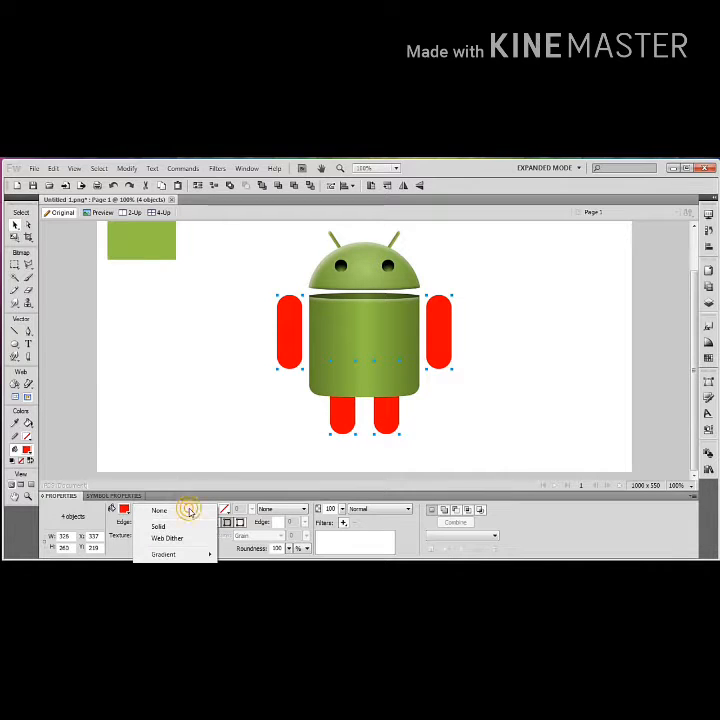
pyautogui.moveTo(205, 553)
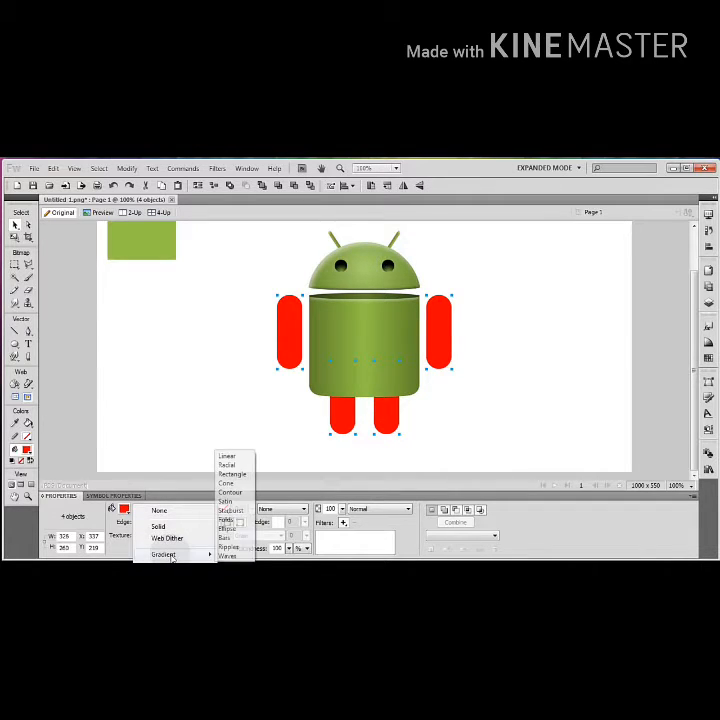
pyautogui.click(231, 538)
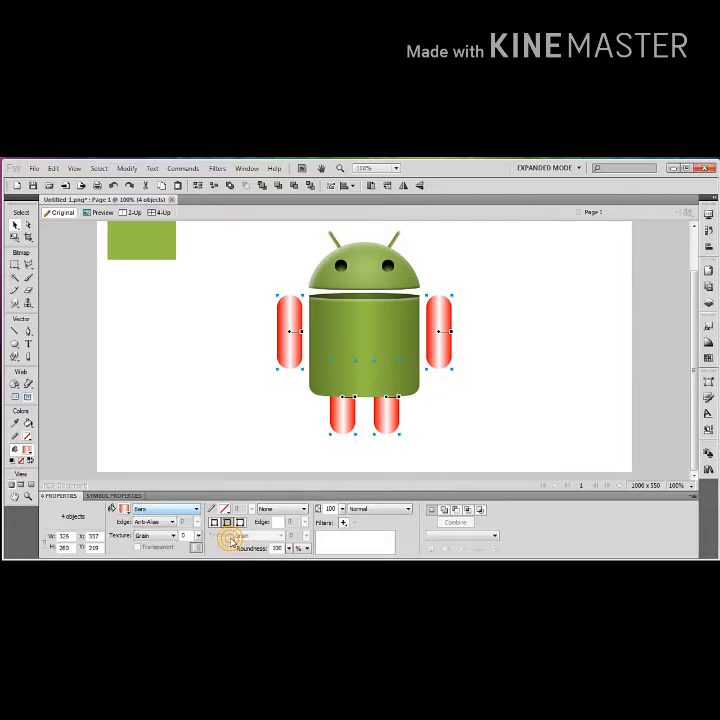
# Step: Recolor the arms' and legs' gradient with the body's light green in the middle and its dark edge green outside
pyautogui.click(124, 509)
pyautogui.click(124, 445)
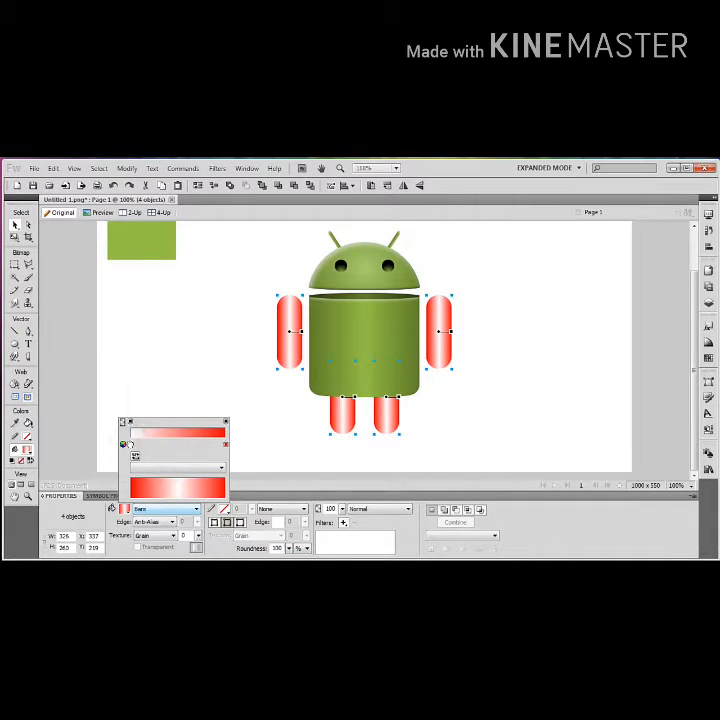
pyautogui.click(130, 445)
pyautogui.click(366, 314)
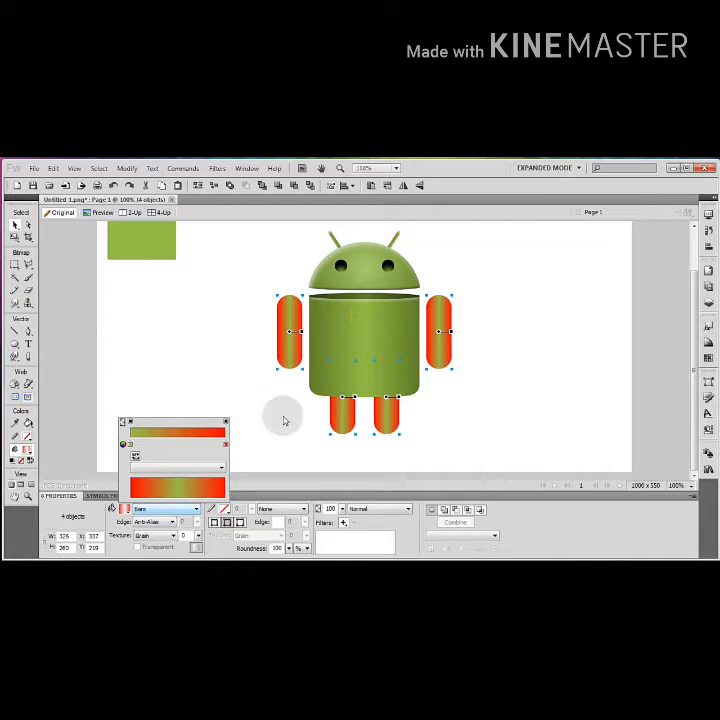
pyautogui.click(228, 445)
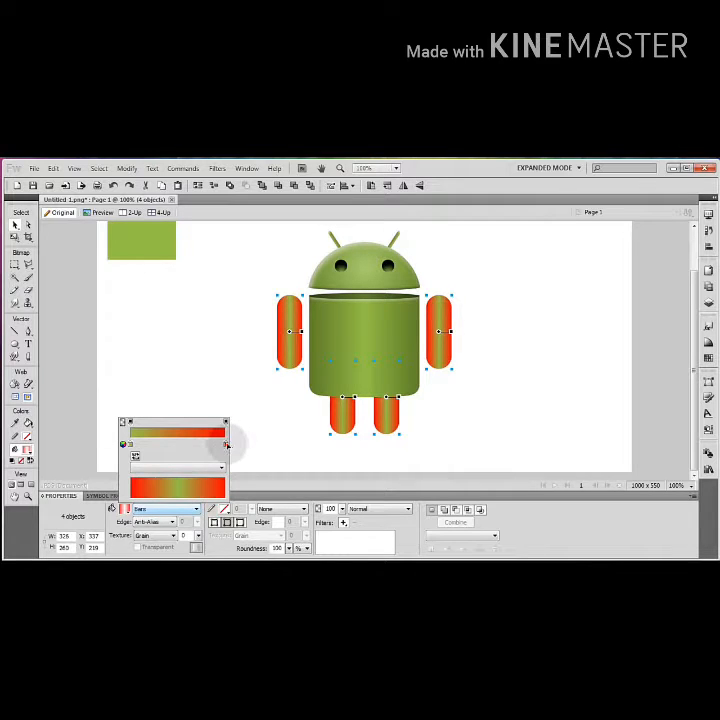
pyautogui.click(316, 304)
# Step: Darken the middle gradient color of both arms and both legs to red 132, green 174, blue 60
pyautogui.click(298, 316)
pyautogui.keyDown('shift'); pyautogui.click(445, 332); pyautogui.keyUp('shift')
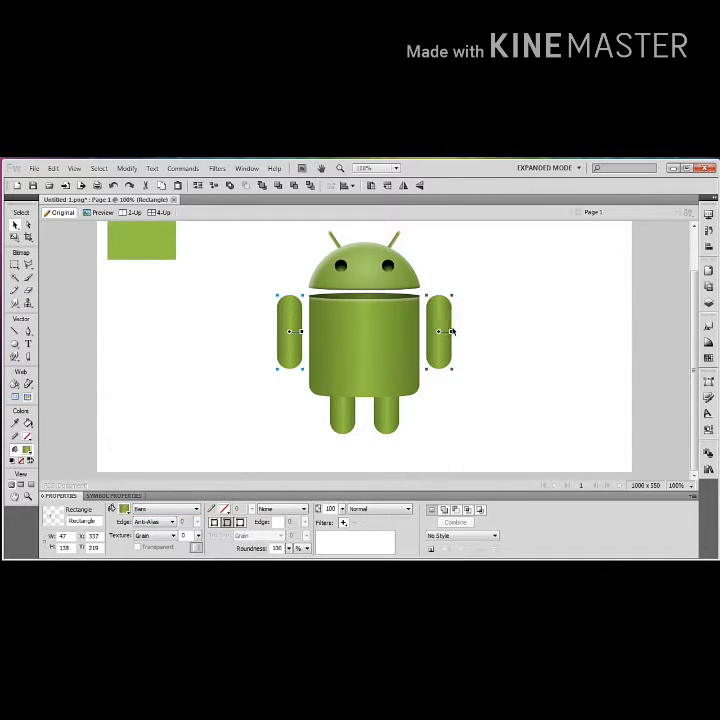
pyautogui.keyDown('shift'); pyautogui.click(399, 422); pyautogui.keyUp('shift')
pyautogui.keyDown('shift'); pyautogui.click(331, 420); pyautogui.keyUp('shift')
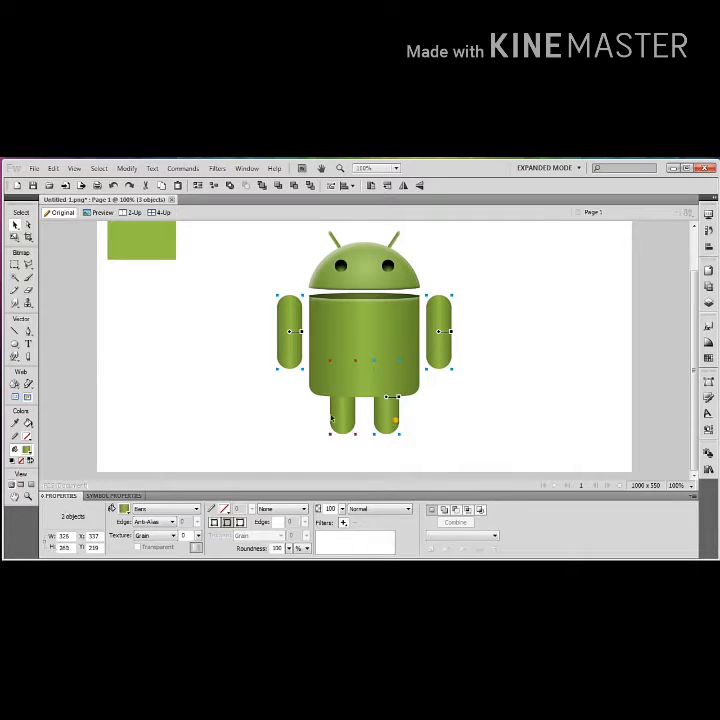
pyautogui.click(124, 509)
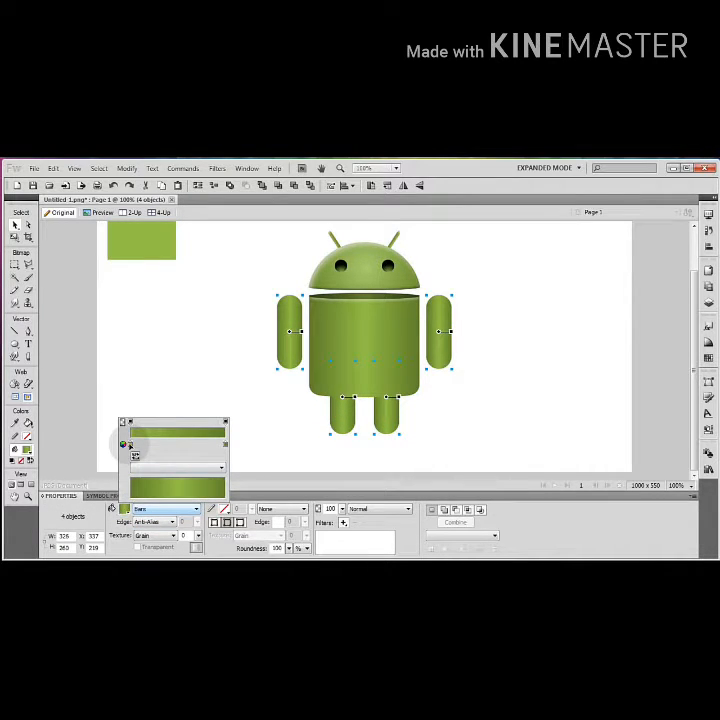
pyautogui.click(129, 443)
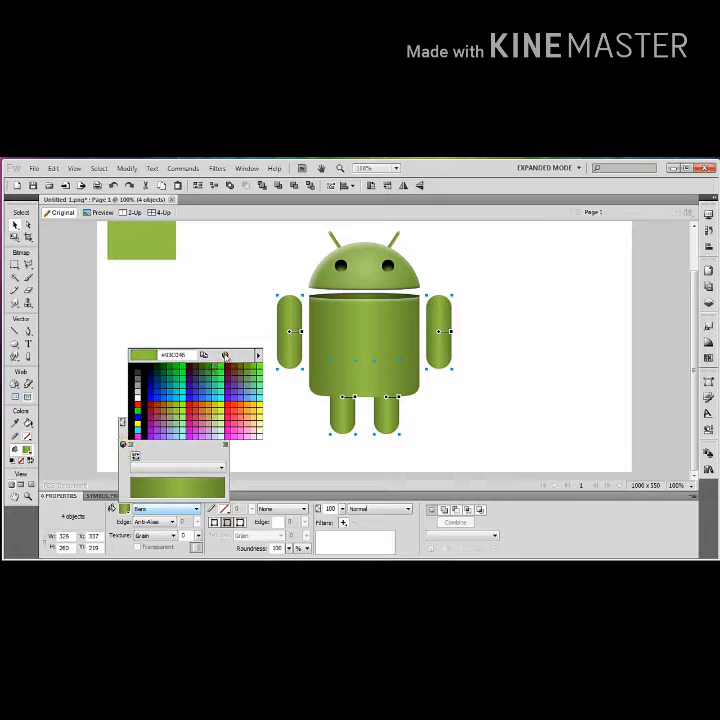
pyautogui.click(252, 352)
pyautogui.moveTo(310, 374); pyautogui.dragTo(310, 379)
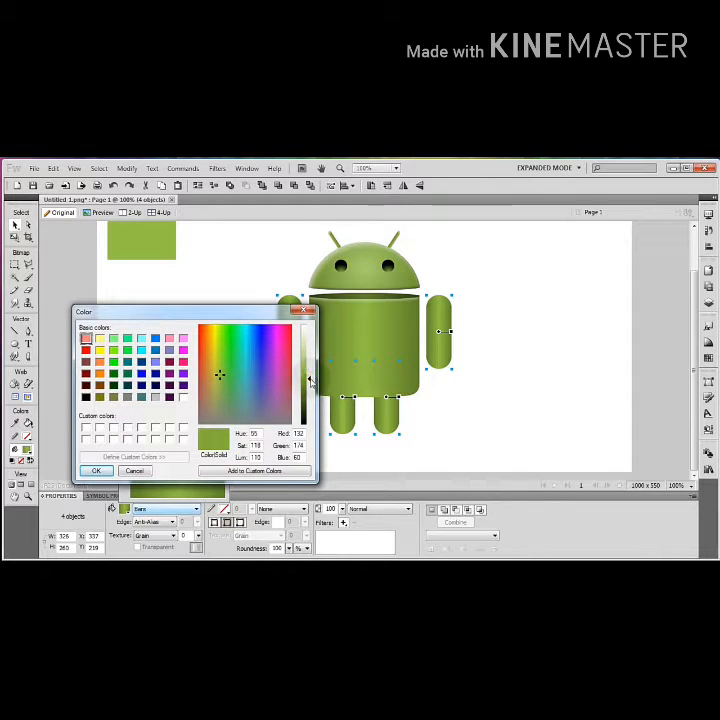
pyautogui.click(96, 471)
pyautogui.click(220, 363)
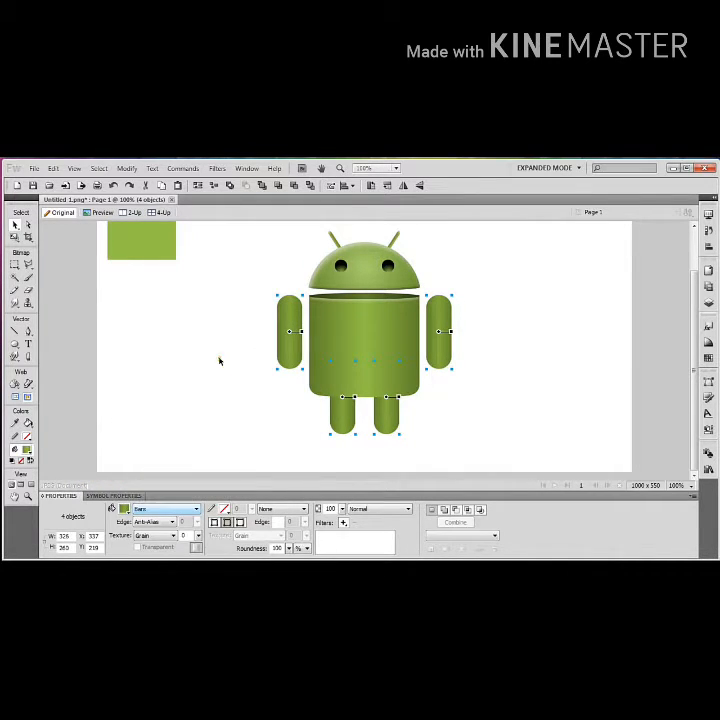
pyautogui.click(220, 363)
pyautogui.click(290, 332)
pyautogui.keyDown('shift'); pyautogui.click(438, 330); pyautogui.keyUp('shift')
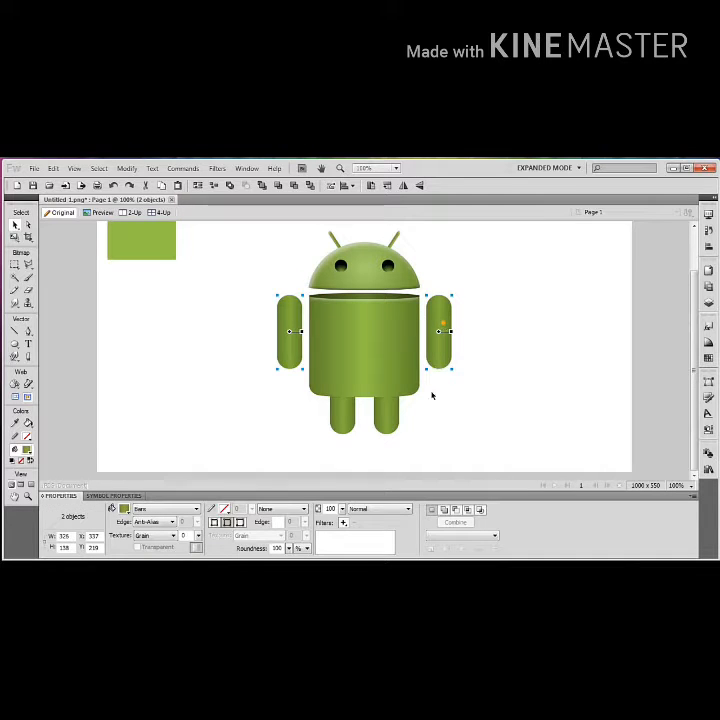
pyautogui.keyDown('shift'); pyautogui.click(392, 415); pyautogui.keyUp('shift')
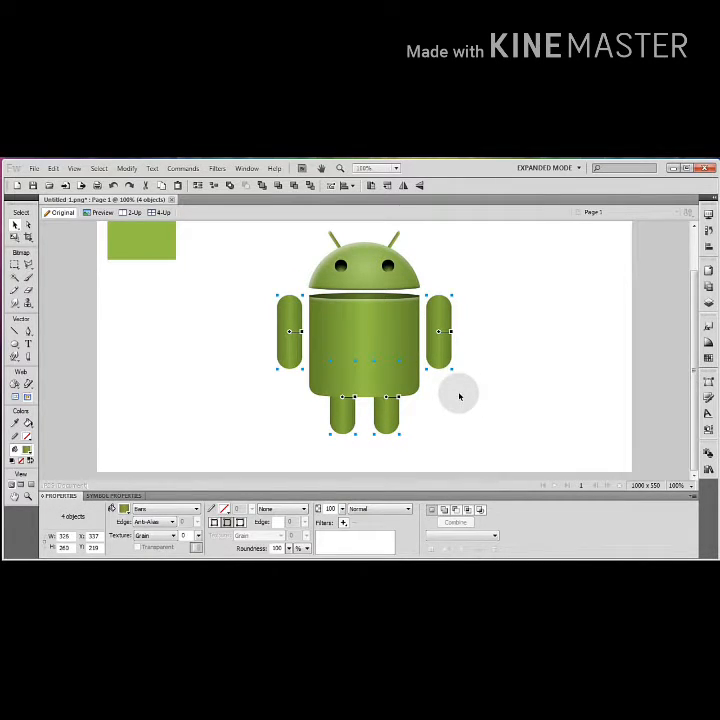
pyautogui.click(463, 428)
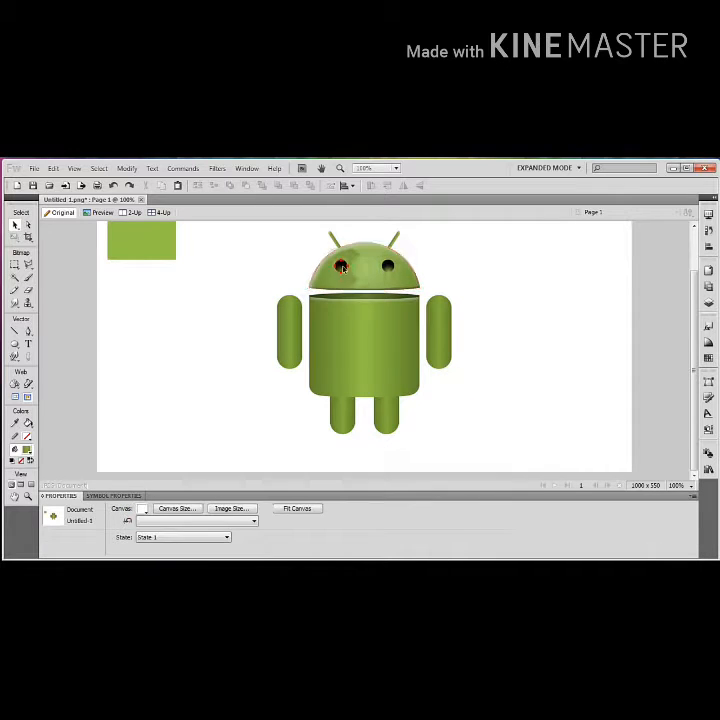
# Step: Reduce the left eye's width and height to 17 pixels each
pyautogui.click(340, 267)
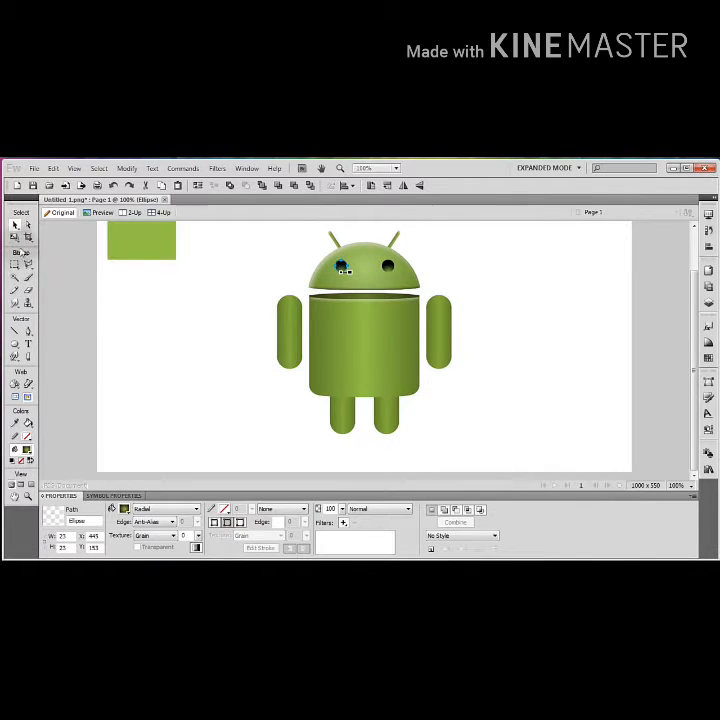
pyautogui.moveTo(69, 536); pyautogui.dragTo(38, 538)
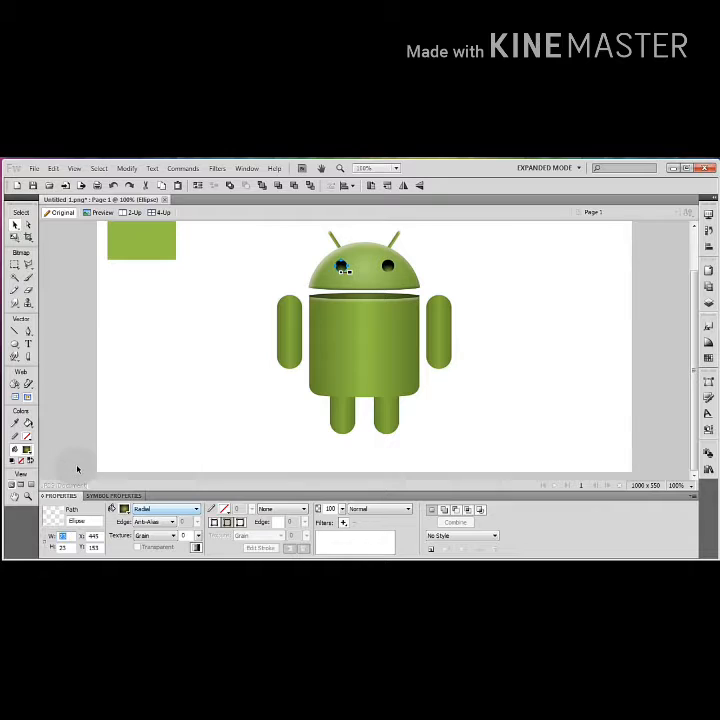
pyautogui.write('17')
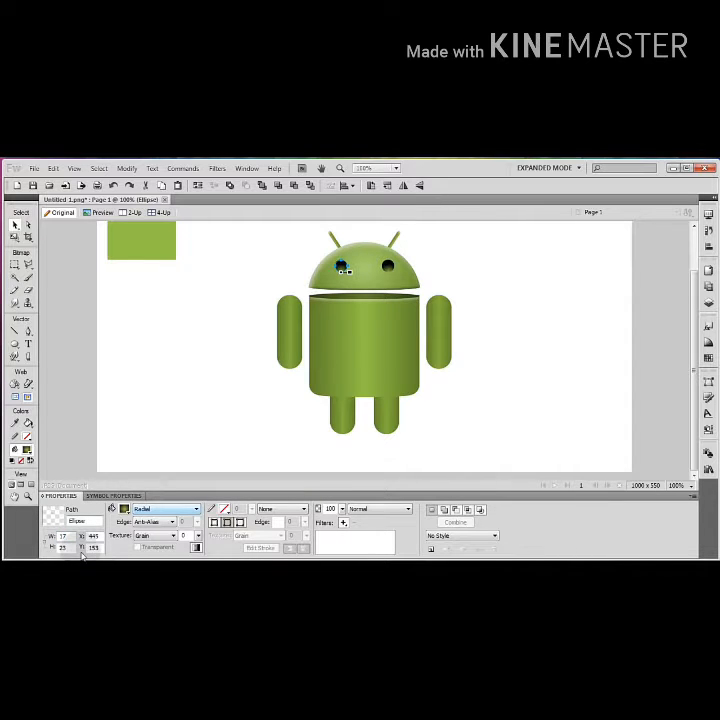
pyautogui.moveTo(72, 548); pyautogui.dragTo(47, 549)
pyautogui.write('17')
pyautogui.click(214, 371)
# Step: Change the left eye's width to 19 pixels
pyautogui.click(340, 267)
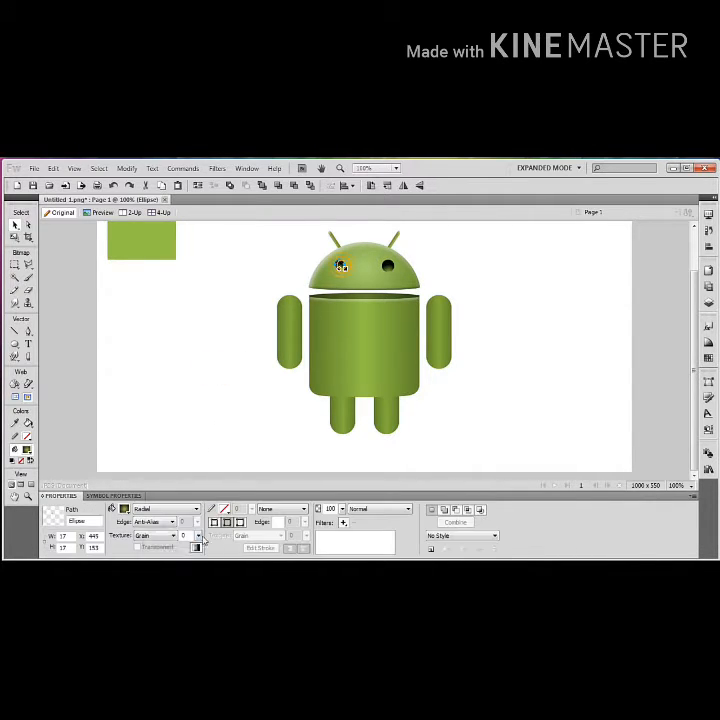
pyautogui.doubleClick(64, 537)
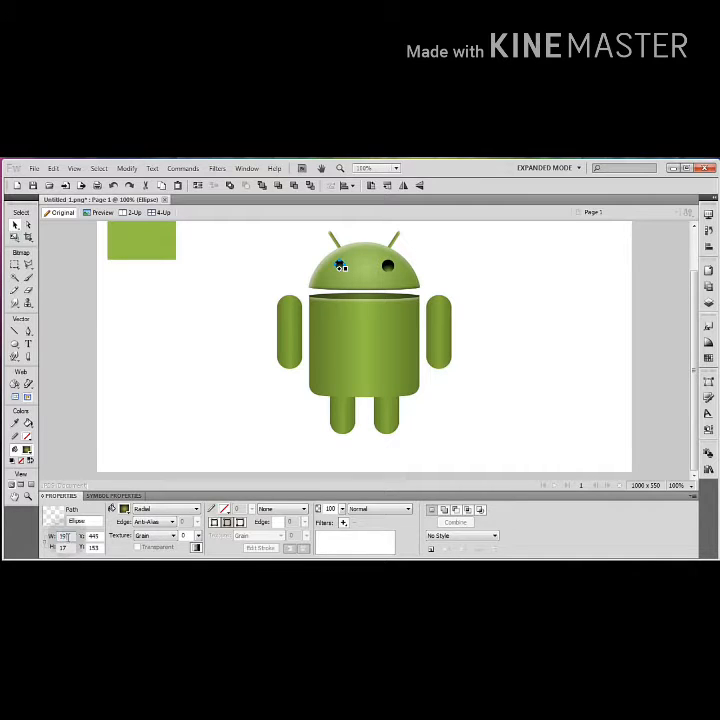
pyautogui.click(240, 350)
# Step: Resize the right eye to 19 pixels wide and 19 pixels high
pyautogui.click(388, 266)
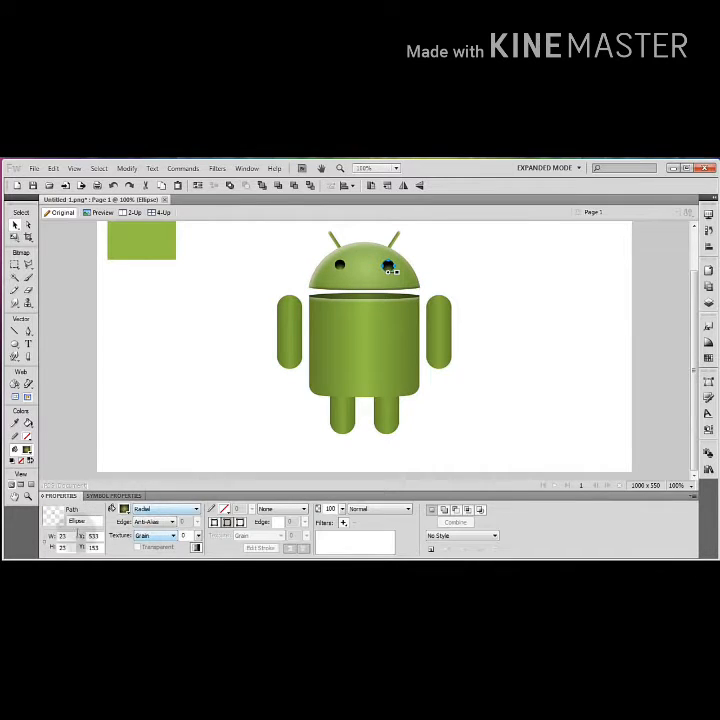
pyautogui.moveTo(76, 535); pyautogui.dragTo(47, 538)
pyautogui.write('19')
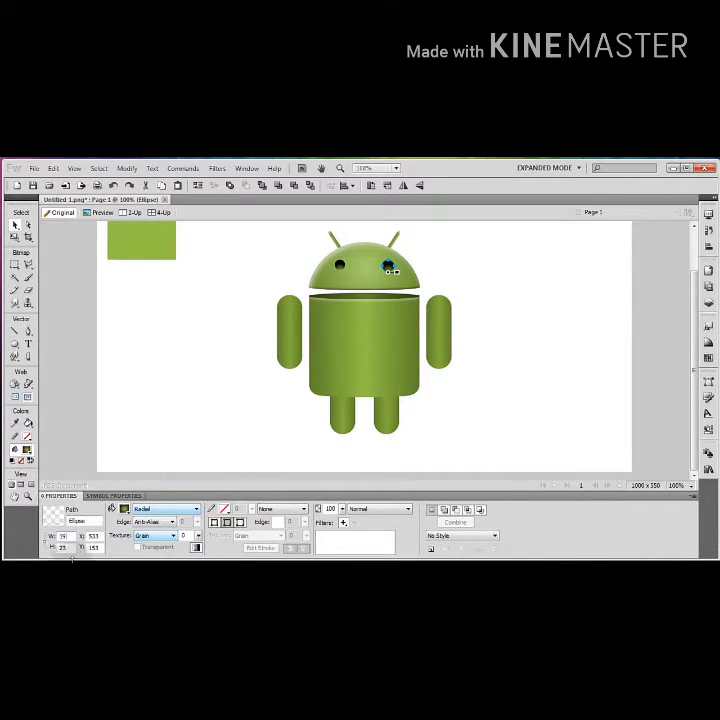
pyautogui.click(286, 434)
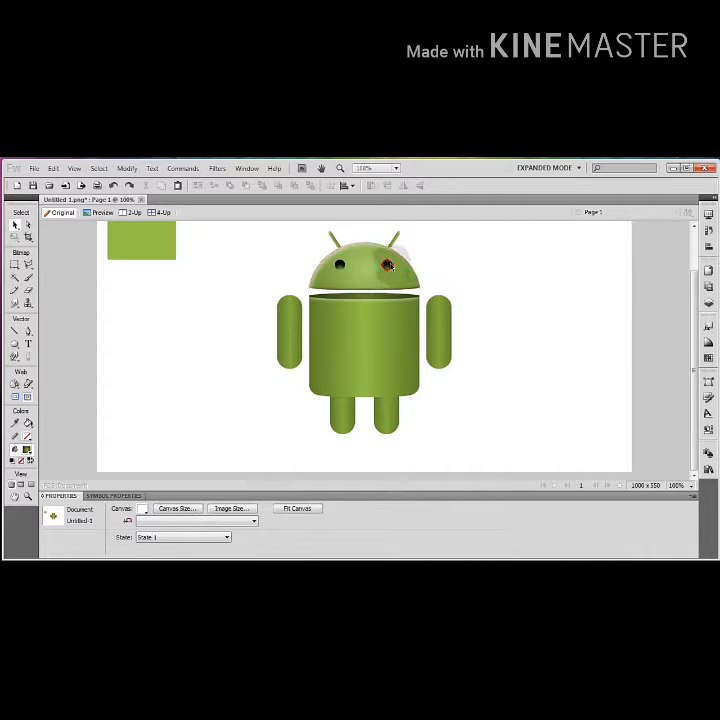
pyautogui.click(389, 265)
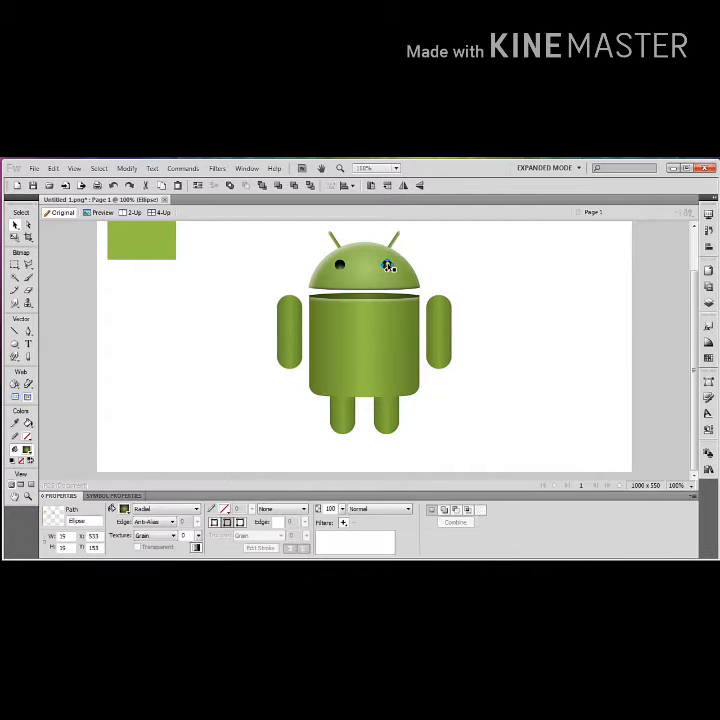
pyautogui.click(473, 278)
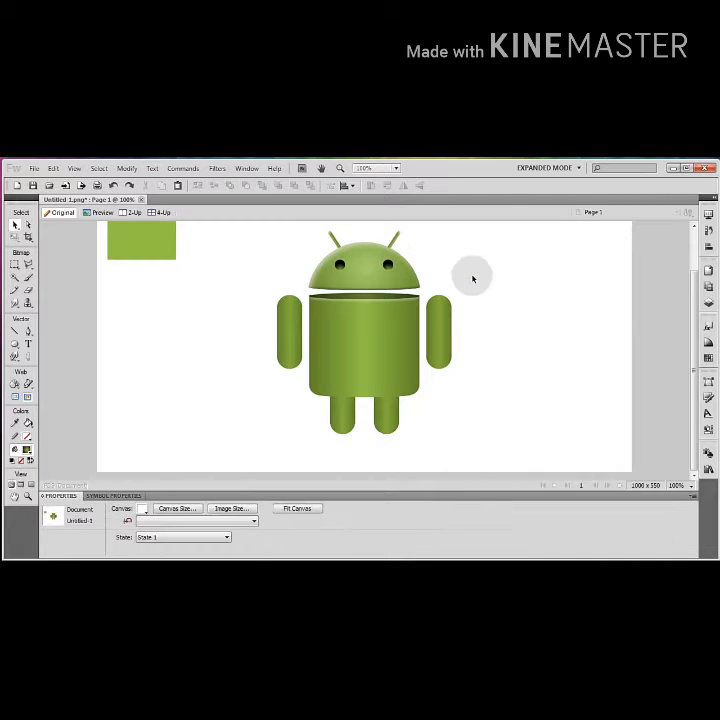
# Step: Add a black Inner Shadow to the body with distance 7, angle 90, opacity 42% and softness 11
pyautogui.click(366, 346)
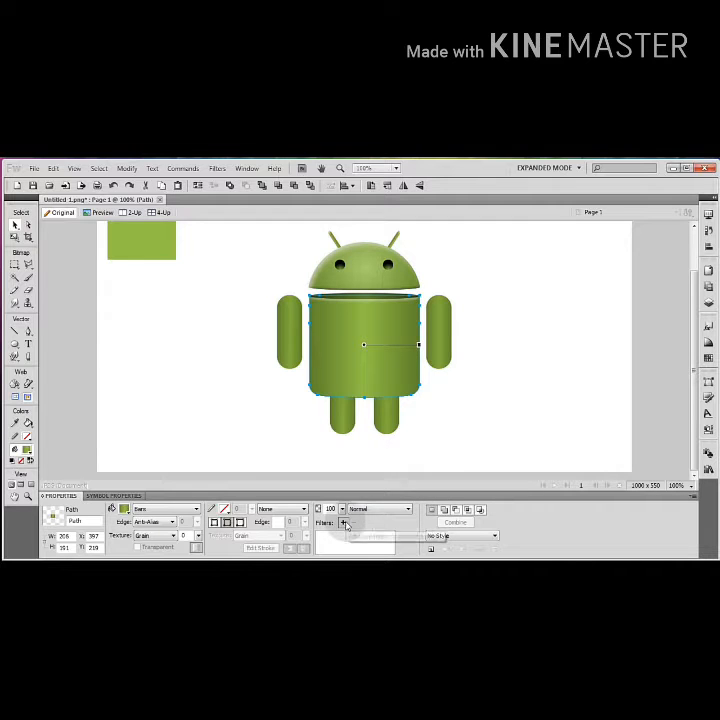
pyautogui.click(343, 523)
pyautogui.moveTo(405, 486)
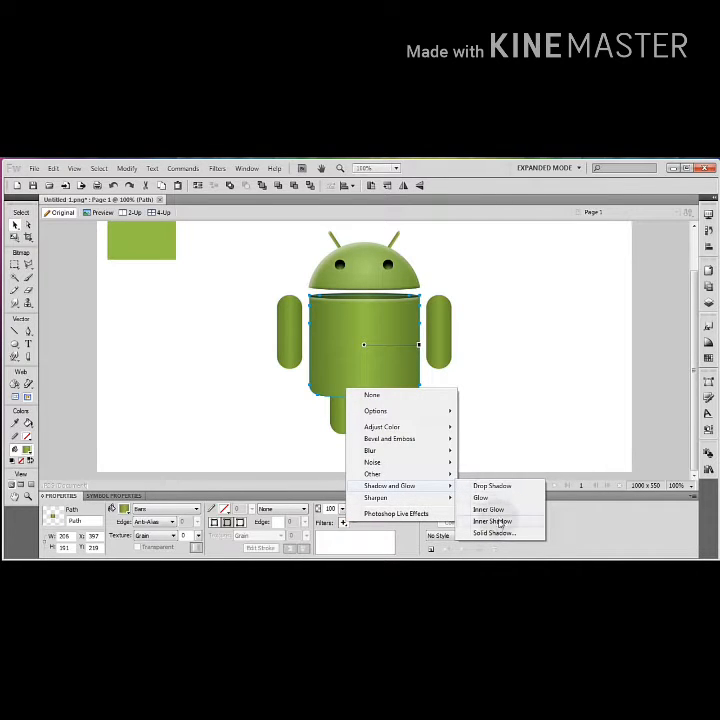
pyautogui.click(495, 521)
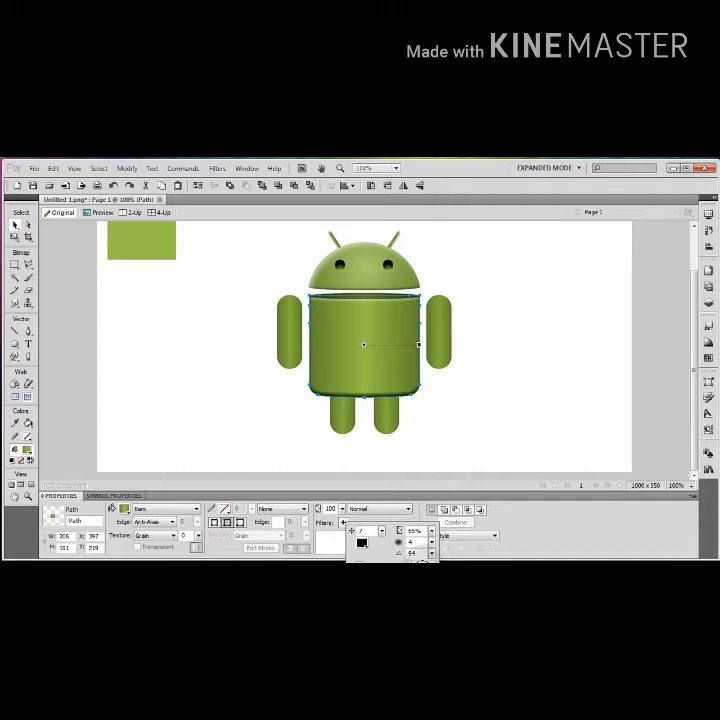
pyautogui.click(408, 553)
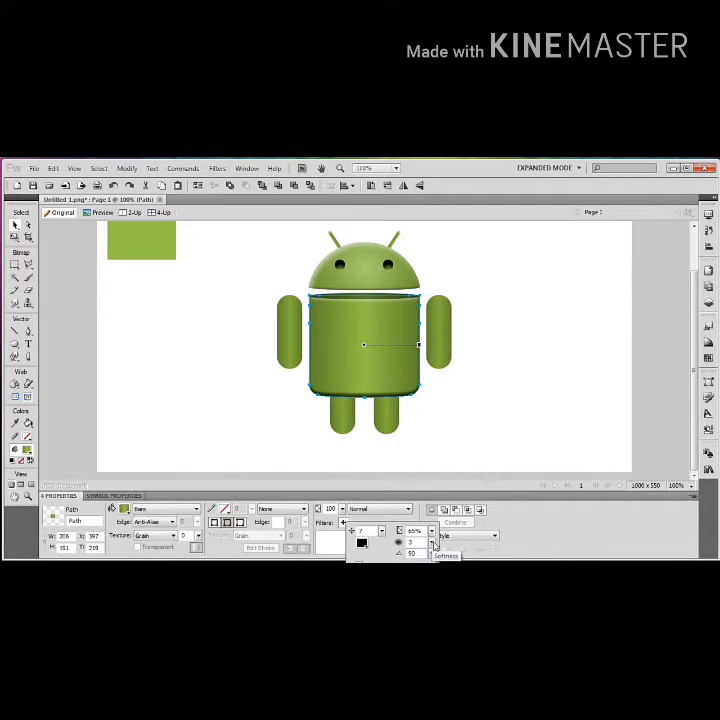
pyautogui.moveTo(432, 543)
pyautogui.mouseDown()
pyautogui.moveTo(437, 535)
pyautogui.moveTo(431, 550)
pyautogui.mouseUp()
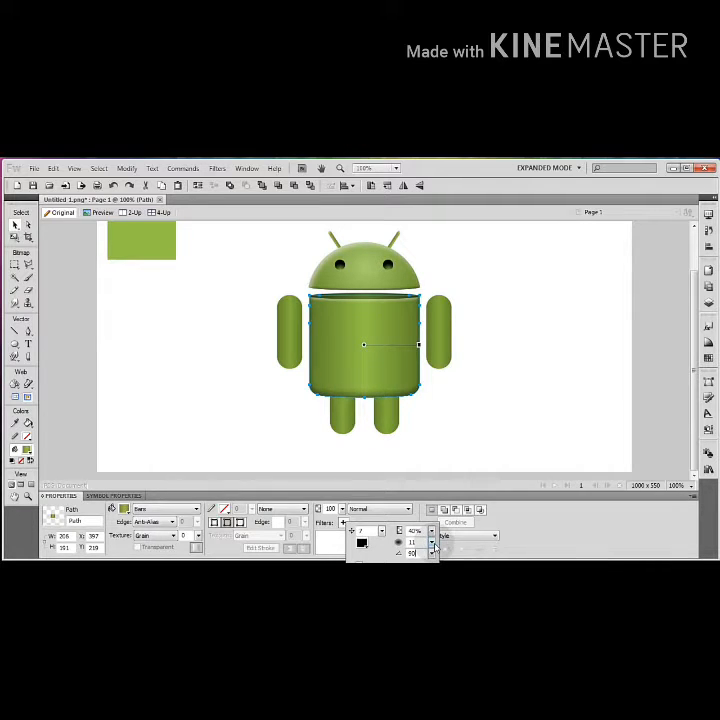
pyautogui.click(497, 415)
# Step: Add a black Inner Shadow to both arms and both legs with distance 7, angle 90, opacity 56% and softness 8
pyautogui.click(440, 330)
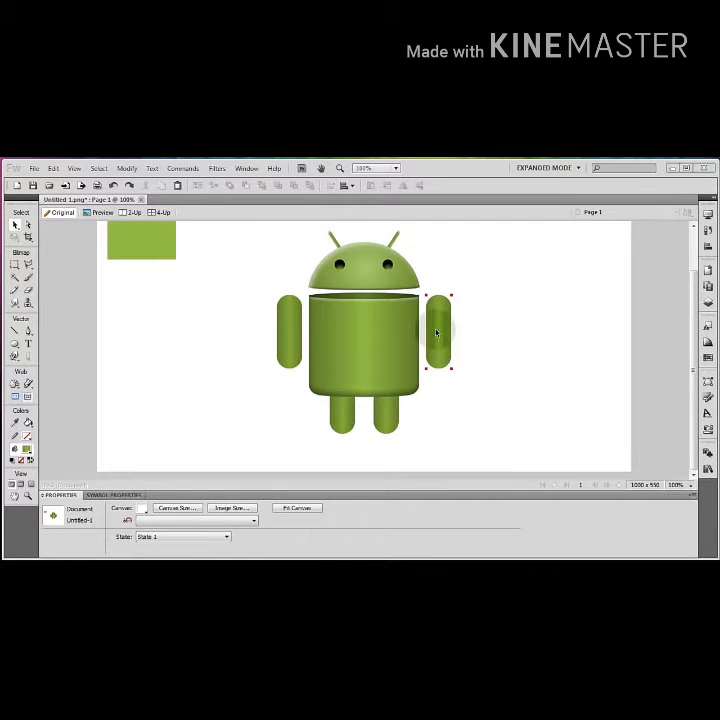
pyautogui.keyDown('shift'); pyautogui.click(289, 330); pyautogui.keyUp('shift')
pyautogui.keyDown('shift'); pyautogui.click(320, 380); pyautogui.keyUp('shift')
pyautogui.keyDown('shift'); pyautogui.click(342, 410); pyautogui.keyUp('shift')
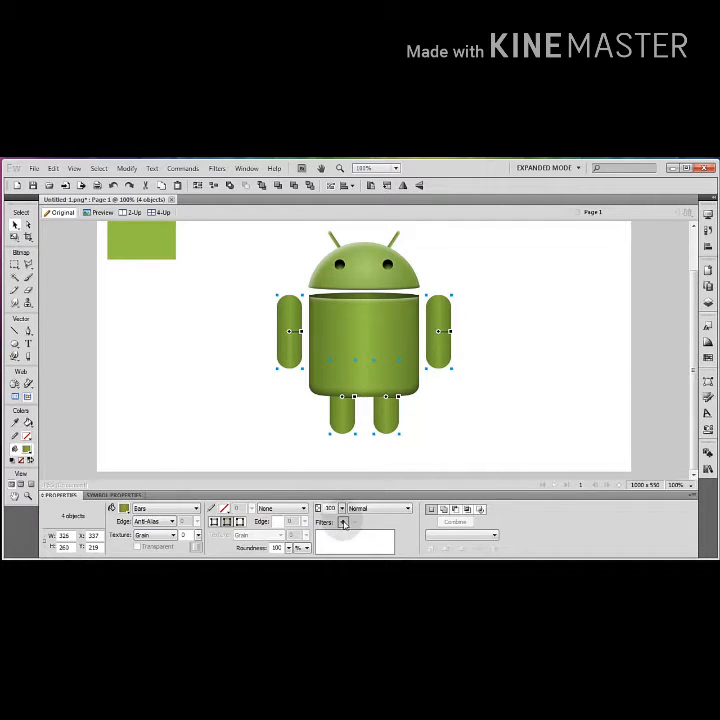
pyautogui.click(342, 521)
pyautogui.moveTo(405, 485)
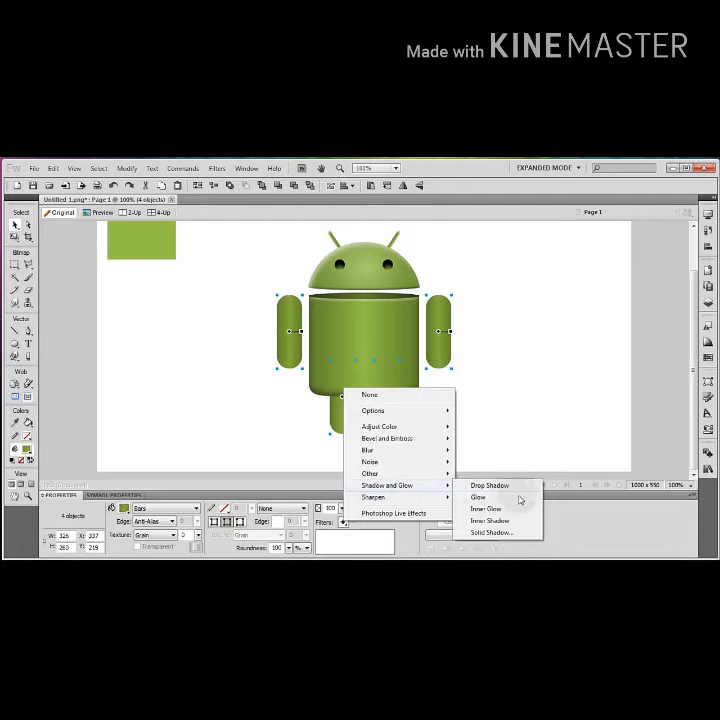
pyautogui.click(508, 484)
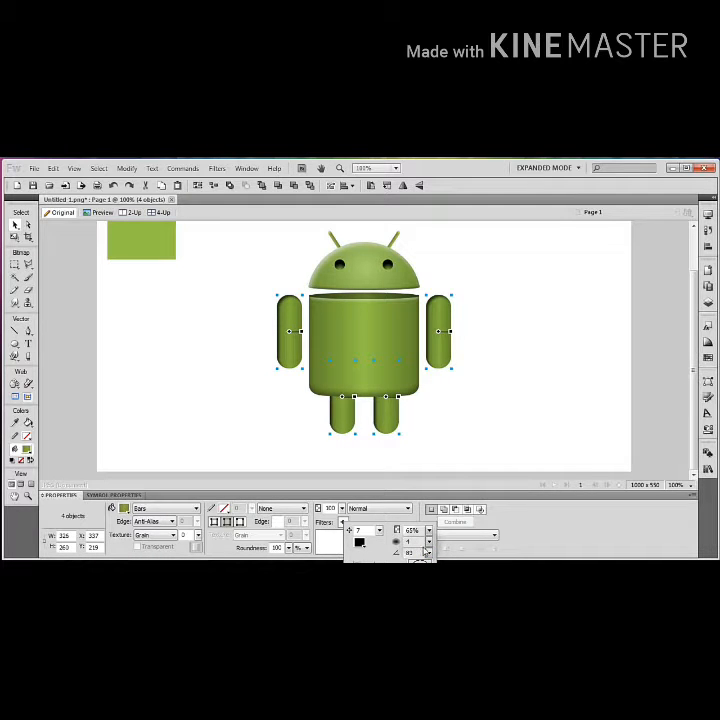
pyautogui.moveTo(423, 547); pyautogui.dragTo(430, 532)
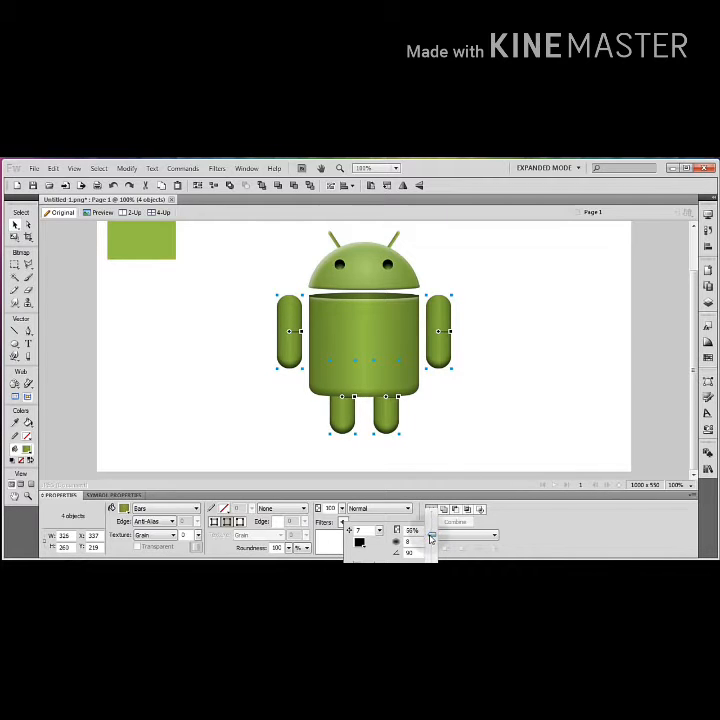
# Step: Add a second Inner Shadow to both arms in white with distance 7, angle 270, opacity 50% and softness 7
pyautogui.click(439, 334)
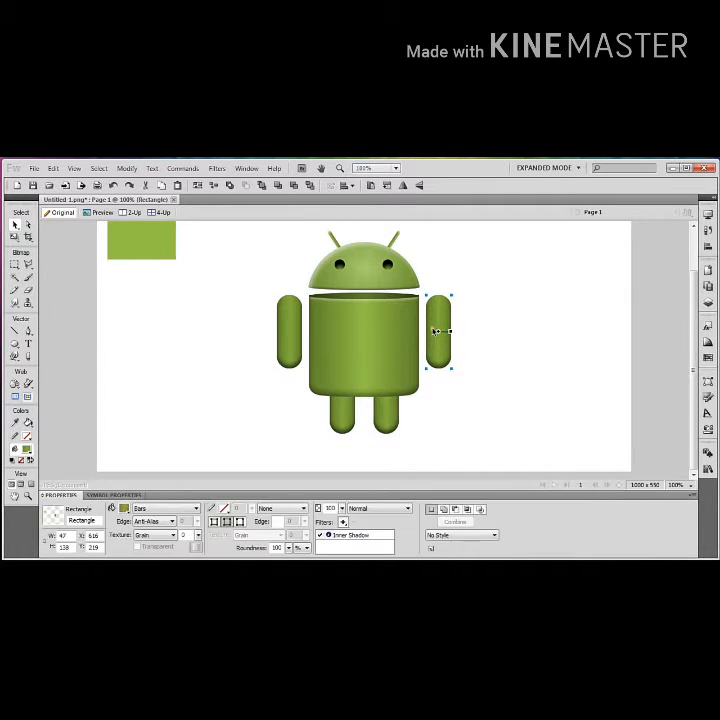
pyautogui.keyDown('shift'); pyautogui.click(296, 342); pyautogui.keyUp('shift')
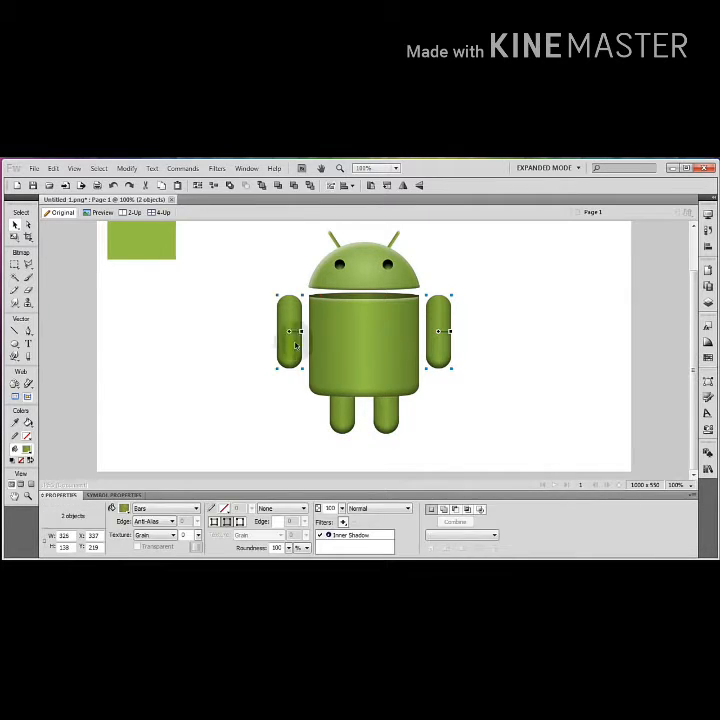
pyautogui.click(343, 522)
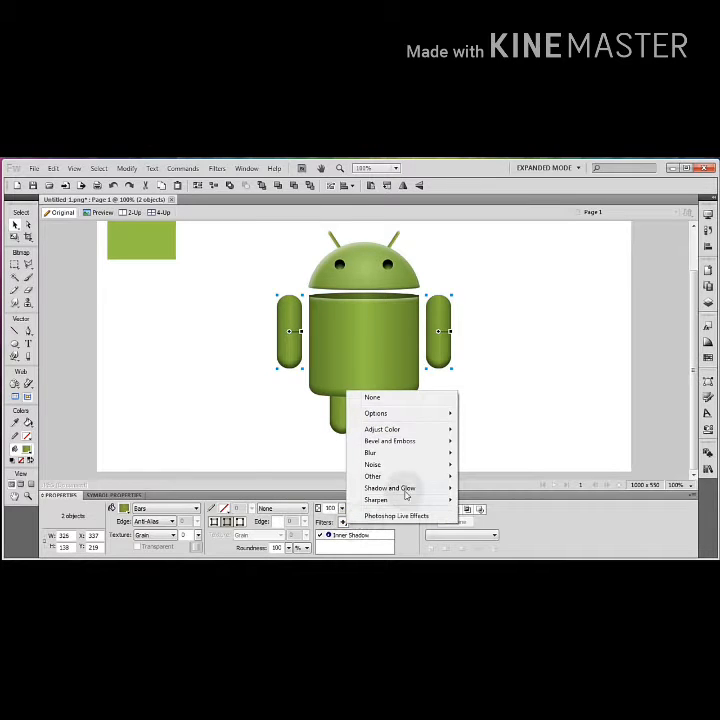
pyautogui.moveTo(402, 490)
pyautogui.click(480, 528)
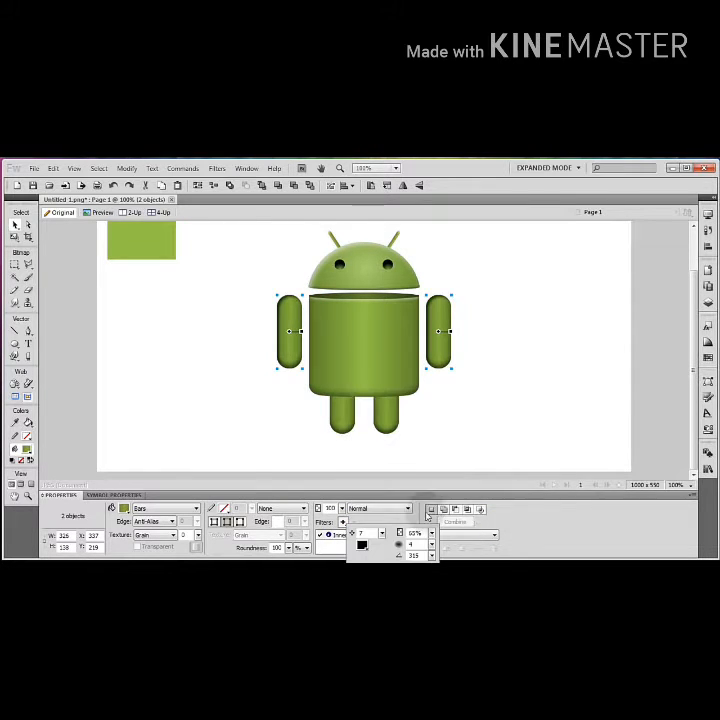
pyautogui.click(362, 546)
pyautogui.click(377, 496)
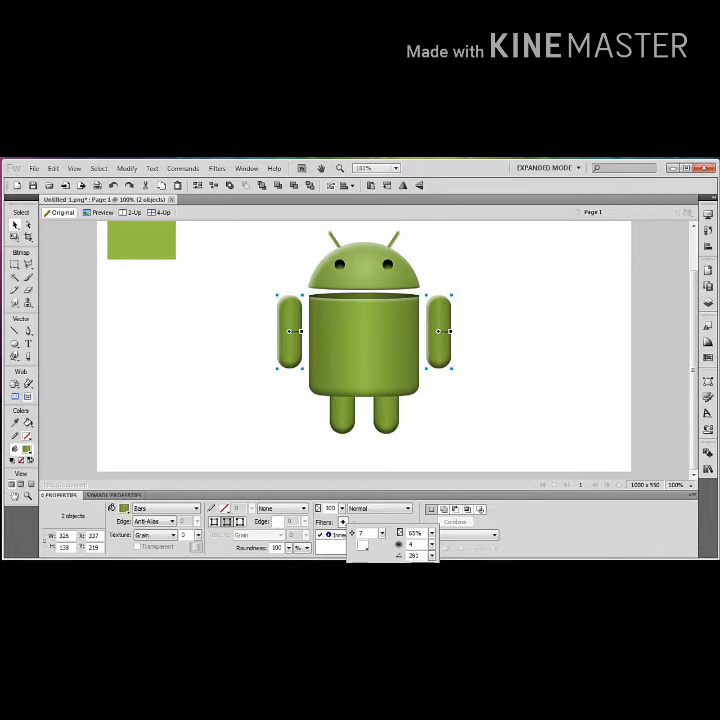
pyautogui.moveTo(433, 545); pyautogui.dragTo(435, 546)
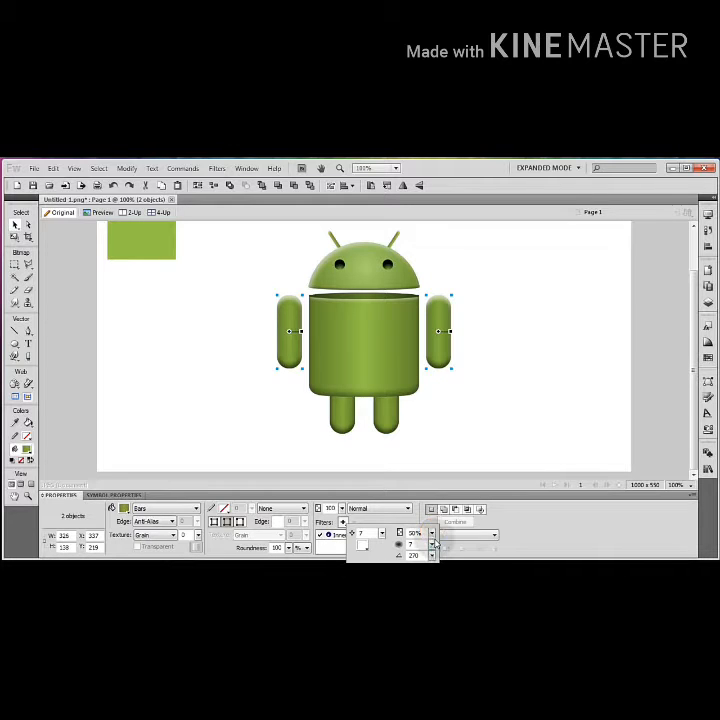
pyautogui.click(509, 451)
pyautogui.click(517, 344)
pyautogui.scroll(1, 524, 344)
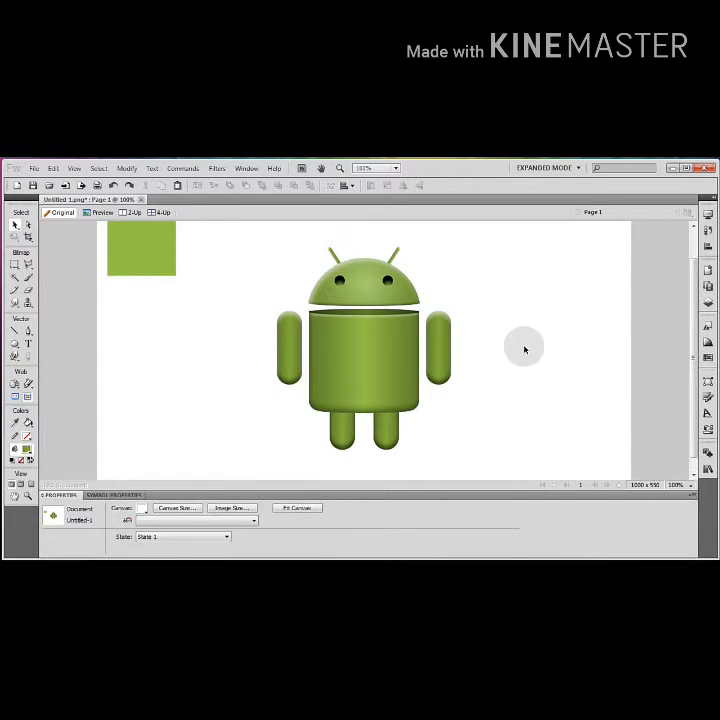
# Step: Change the canvas colour to black to check the robot's shading, and restore the canvas to white
pyautogui.click(193, 464)
pyautogui.click(142, 509)
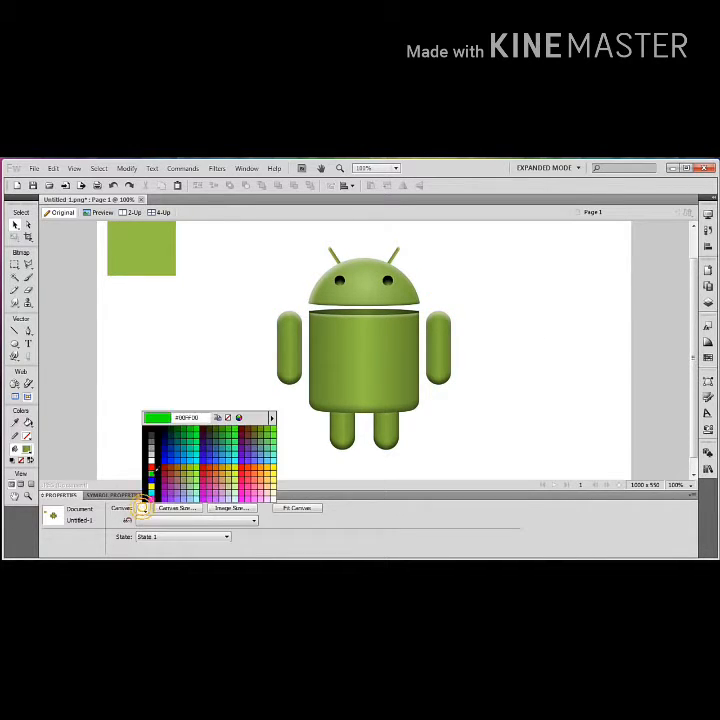
pyautogui.click(157, 458)
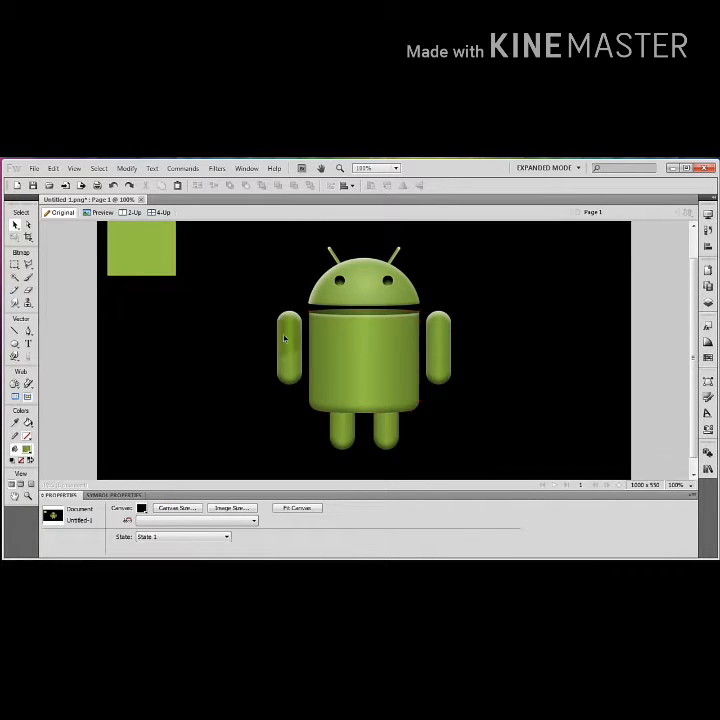
pyautogui.click(353, 314)
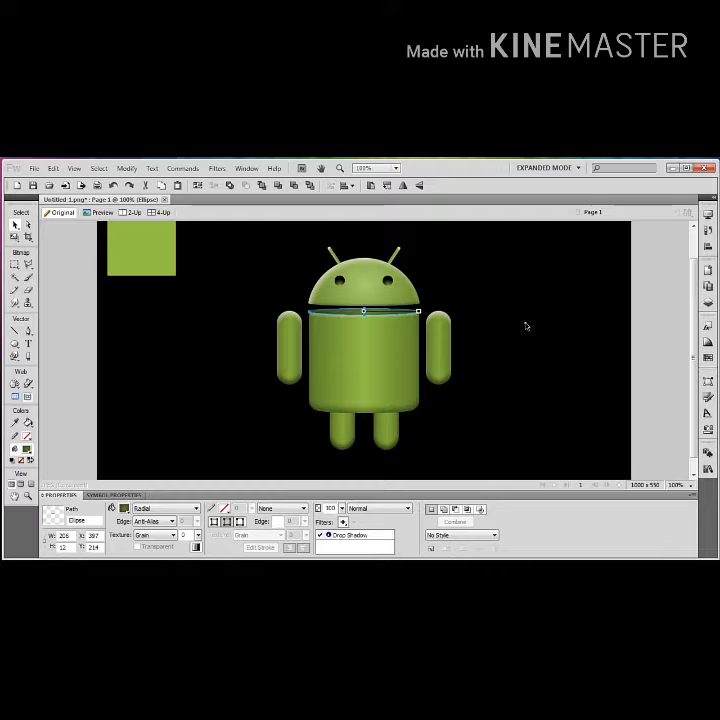
pyautogui.click(526, 326)
pyautogui.click(399, 311)
pyautogui.click(462, 317)
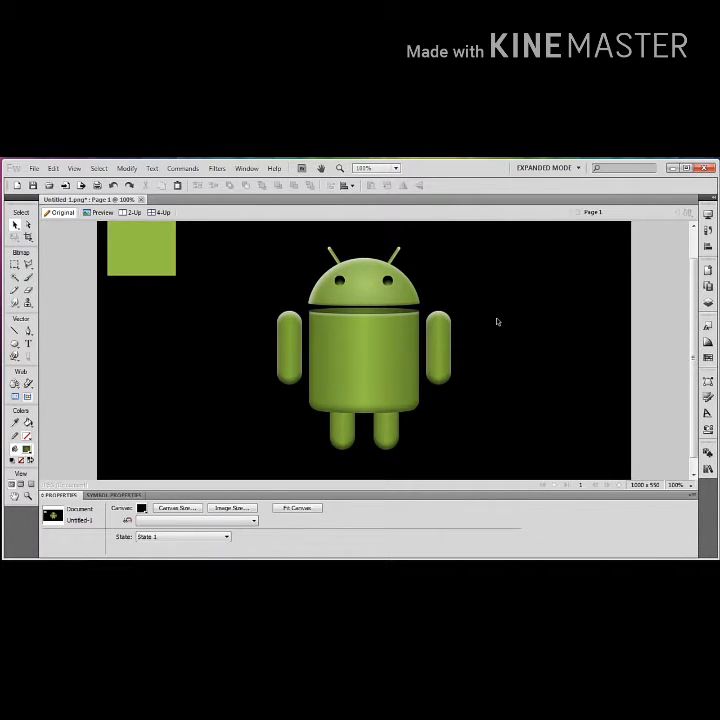
pyautogui.click(141, 508)
pyautogui.click(151, 461)
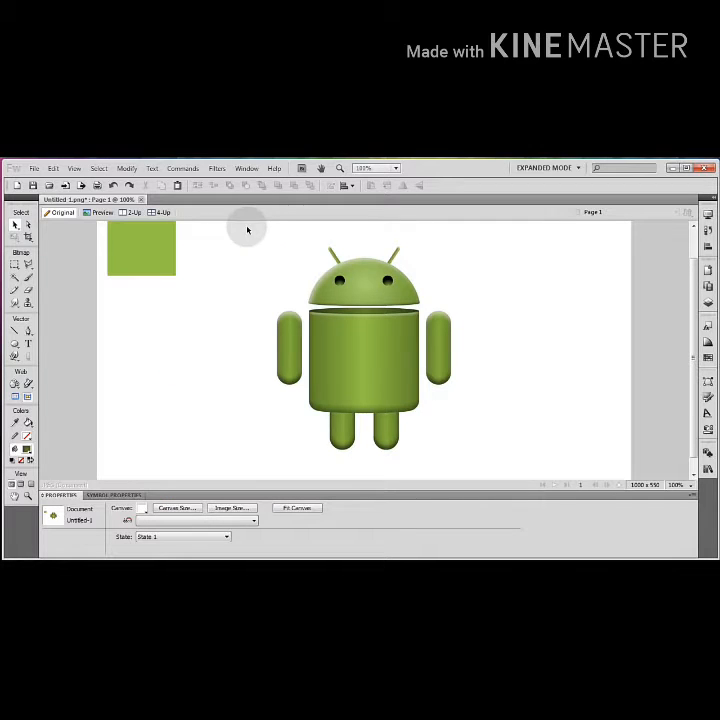
# Step: Group all the robot's parts and place a duplicate of the group beside it
pyautogui.moveTo(246, 228); pyautogui.dragTo(476, 479)
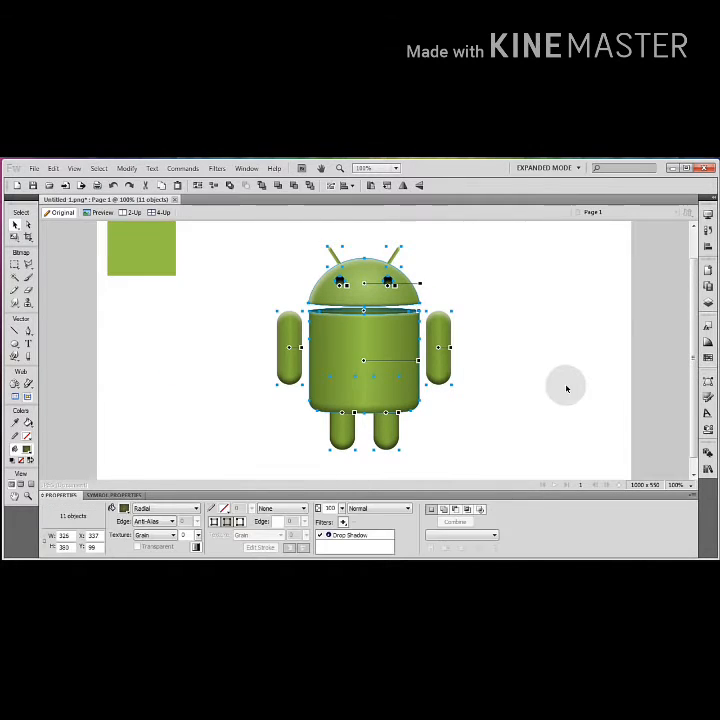
pyautogui.hotkey('ctrl', 'g')
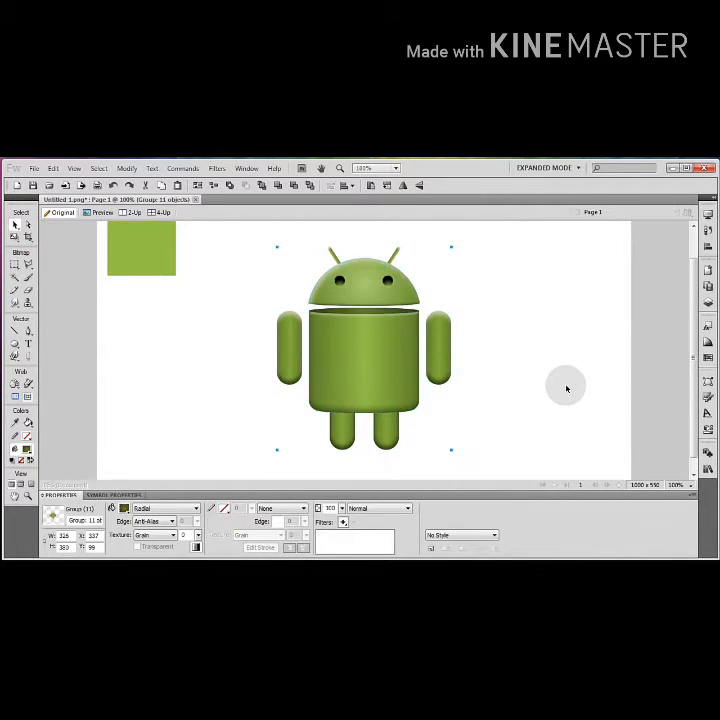
pyautogui.moveTo(399, 365); pyautogui.dragTo(319, 364)
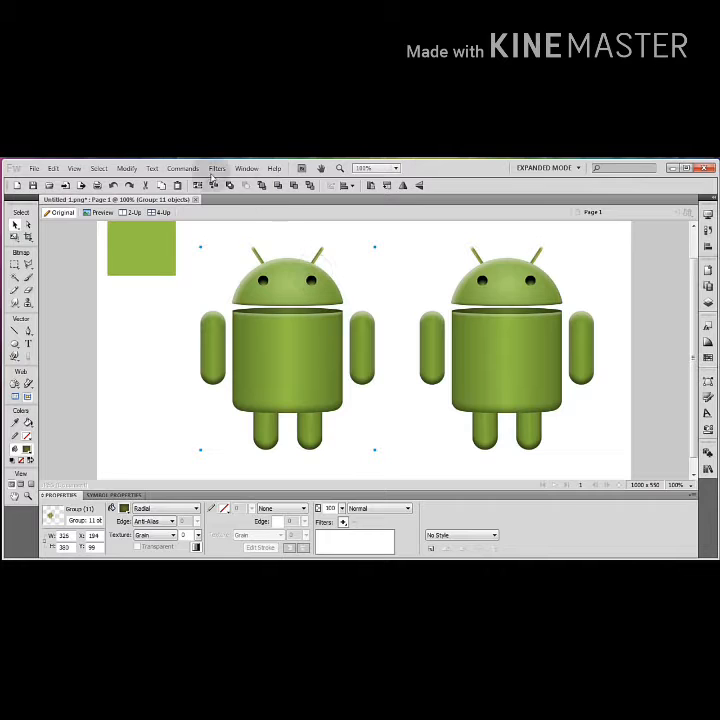
# Step: Flatten the left robot group into a bitmap and scale it down proportionally to about 97 by 113 pixels
pyautogui.click(126, 168)
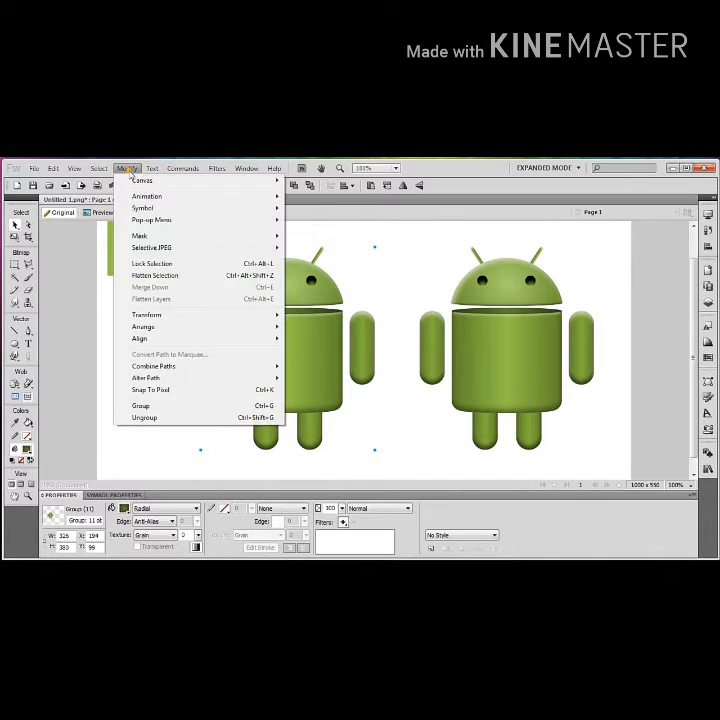
pyautogui.click(155, 277)
pyautogui.click(15, 237)
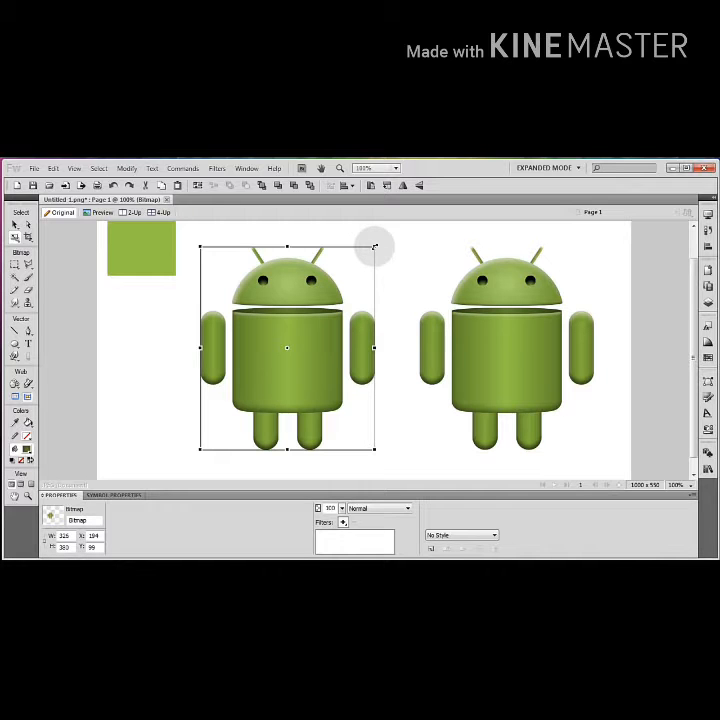
pyautogui.moveTo(374, 246); pyautogui.dragTo(253, 390)
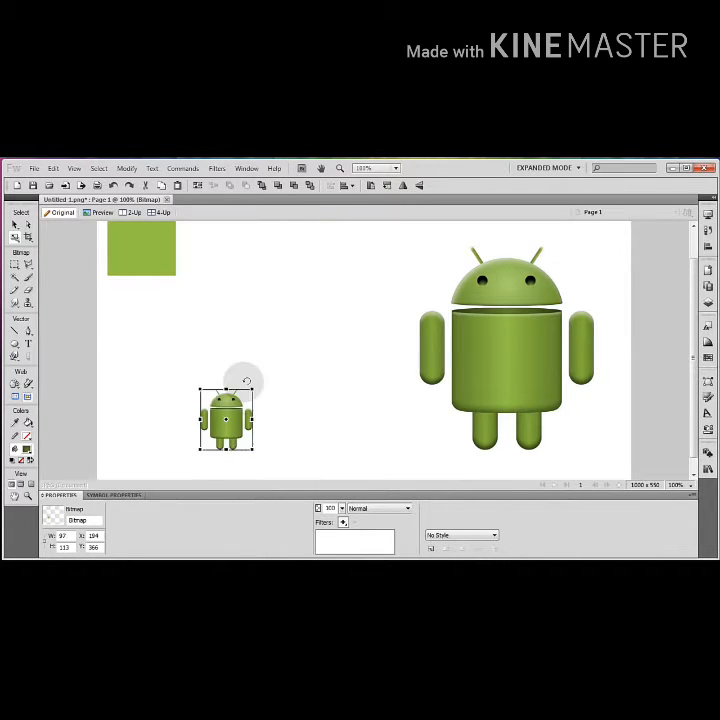
# Step: Move the small robot bitmap up towards the large robot, to about X 364, Y 190
pyautogui.click(15, 224)
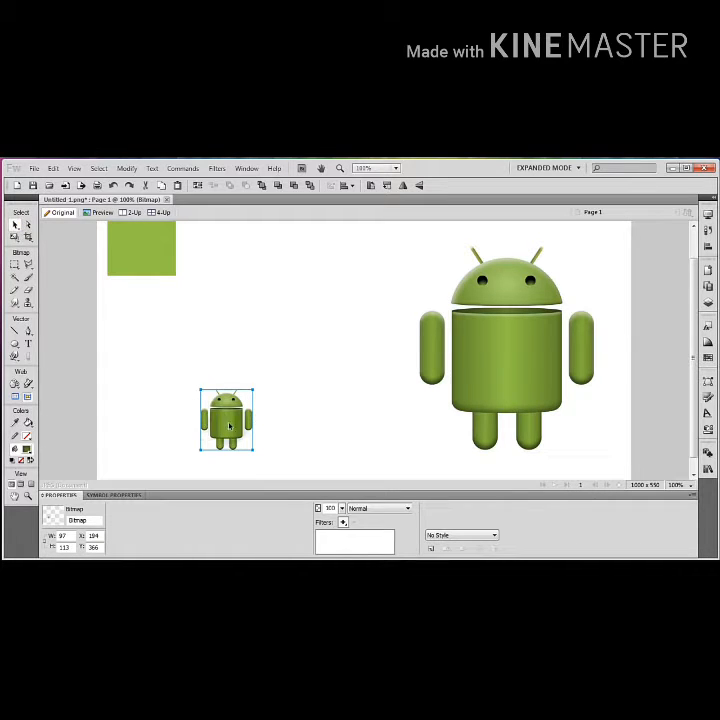
pyautogui.moveTo(228, 427); pyautogui.dragTo(322, 342)
pyautogui.click(357, 362)
pyautogui.click(262, 343)
pyautogui.click(348, 340)
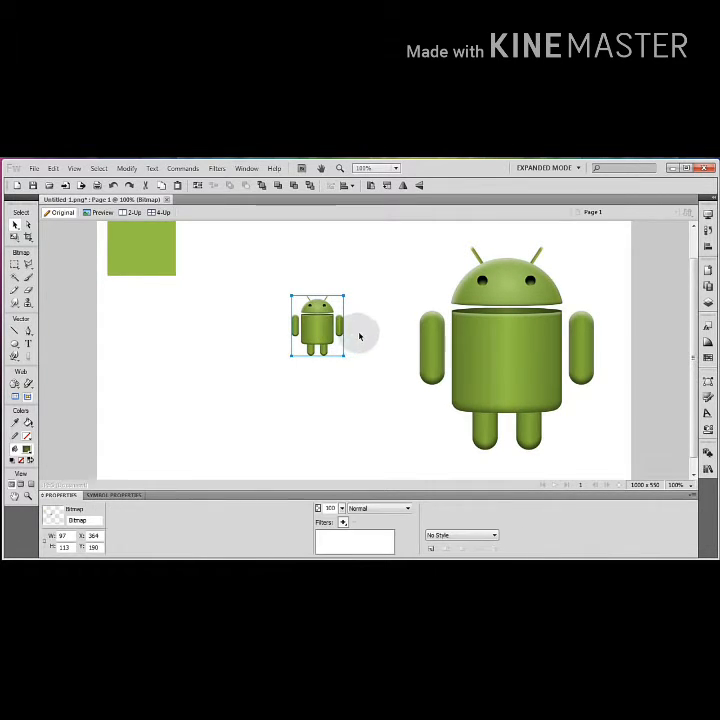
# Step: Paste the small robot bitmap into a new 97 by 113 pixel document with a transparent canvas
pyautogui.click(35, 168)
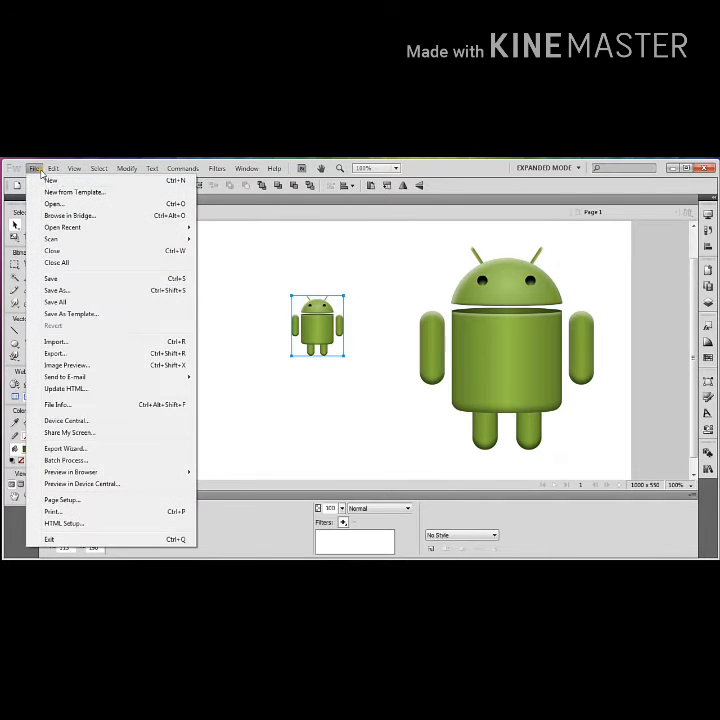
pyautogui.click(52, 181)
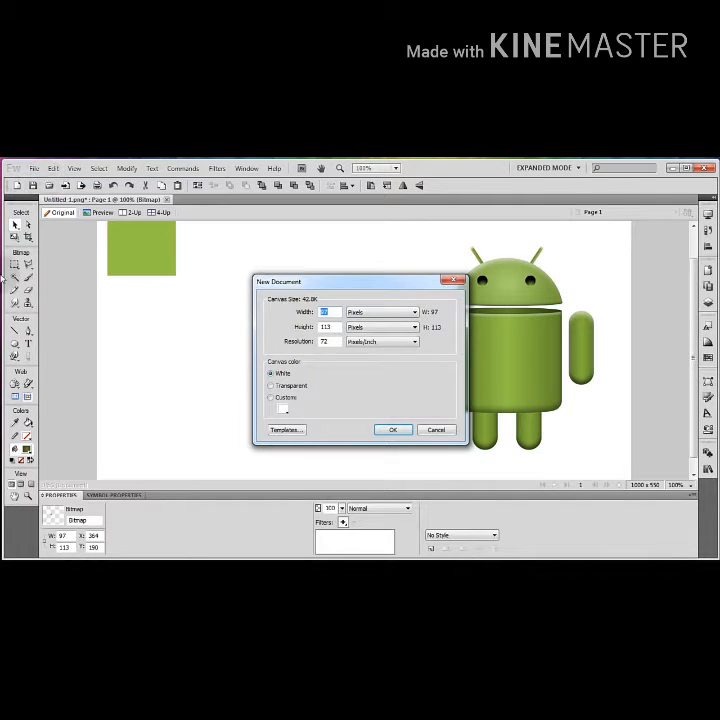
pyautogui.click(393, 429)
pyautogui.hotkey('ctrl', 'v')
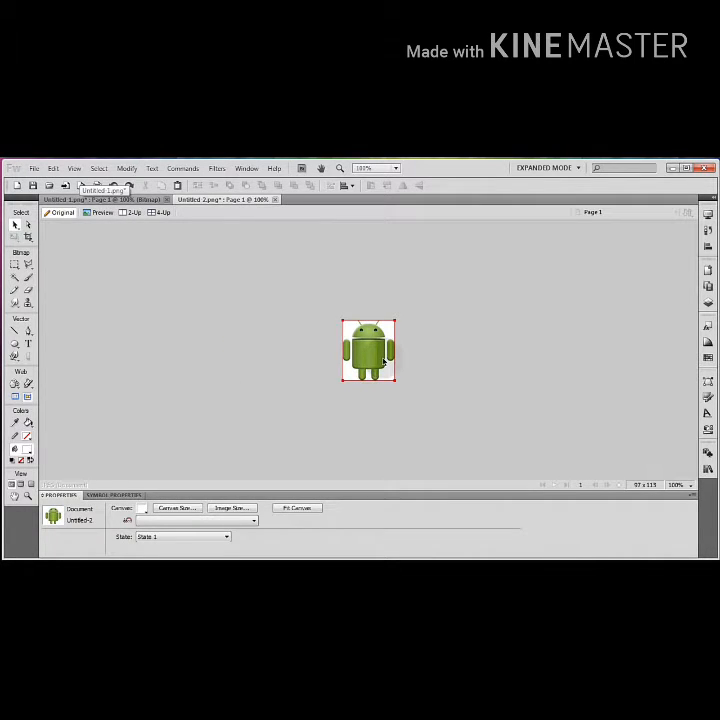
pyautogui.click(142, 508)
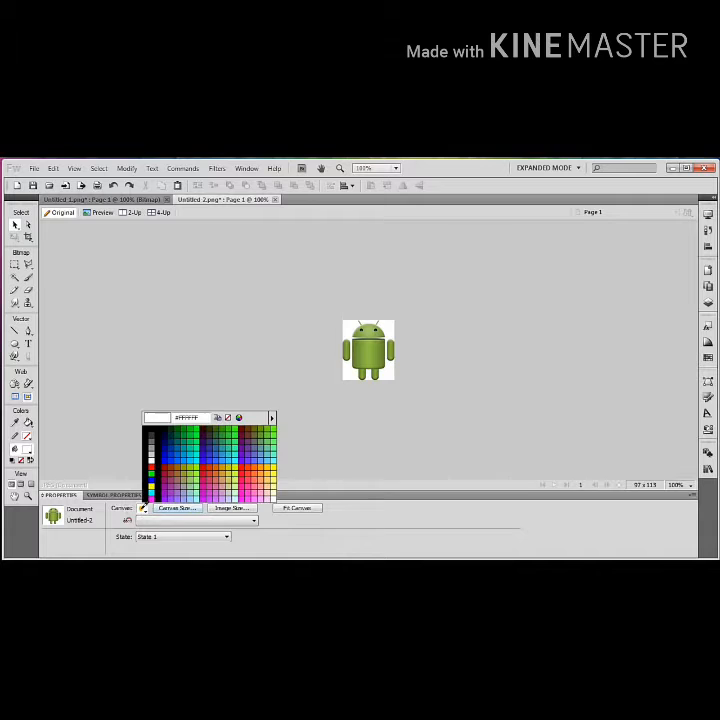
pyautogui.click(229, 418)
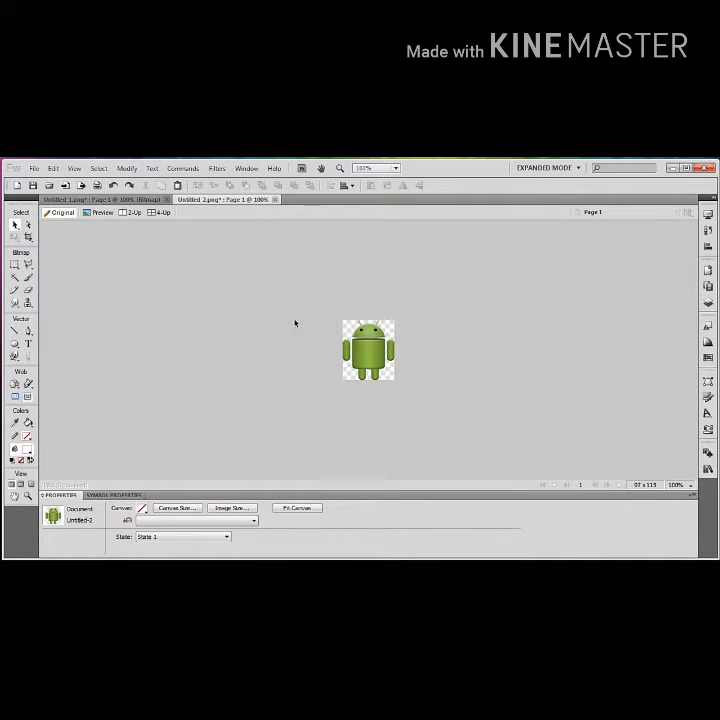
# Step: Preview the small robot as PNG 32 with the Export Wizard, then cancel without exporting
pyautogui.click(34, 169)
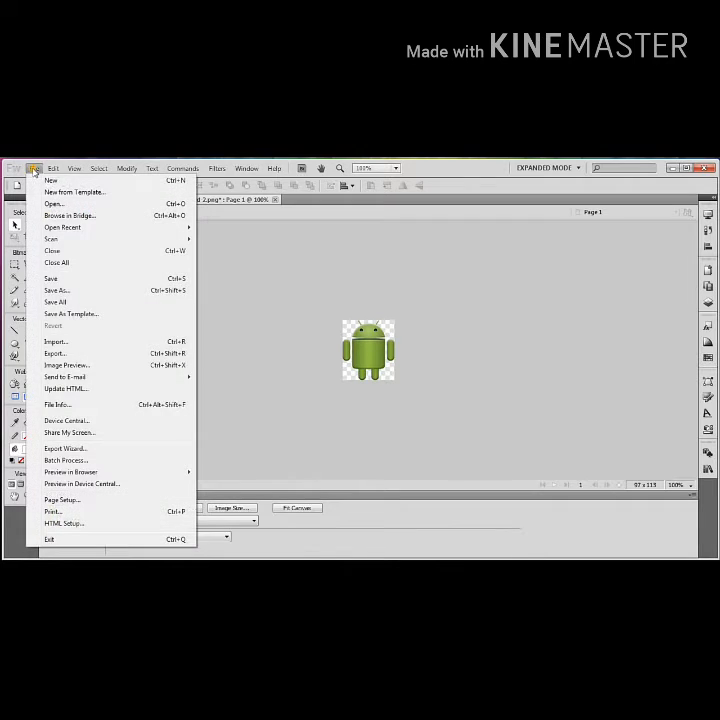
pyautogui.click(82, 451)
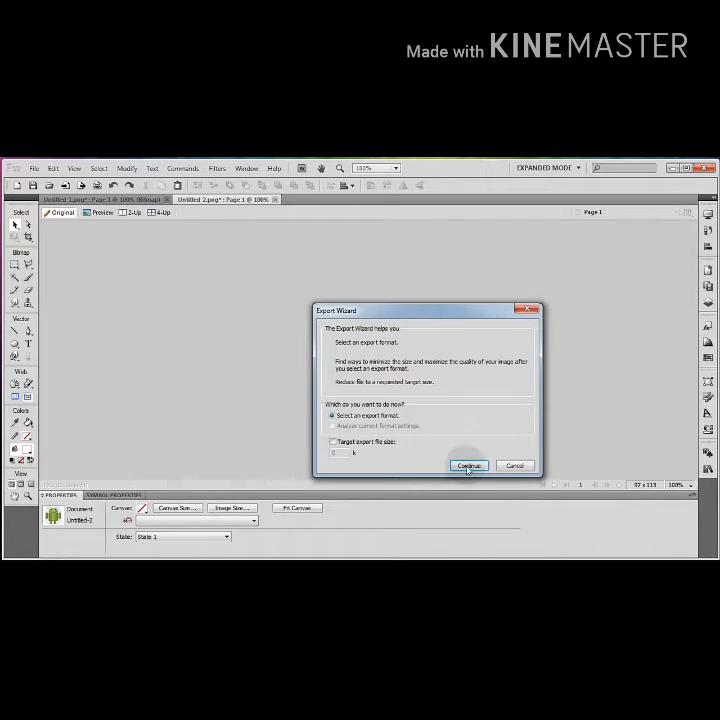
pyautogui.click(467, 464)
pyautogui.click(482, 435)
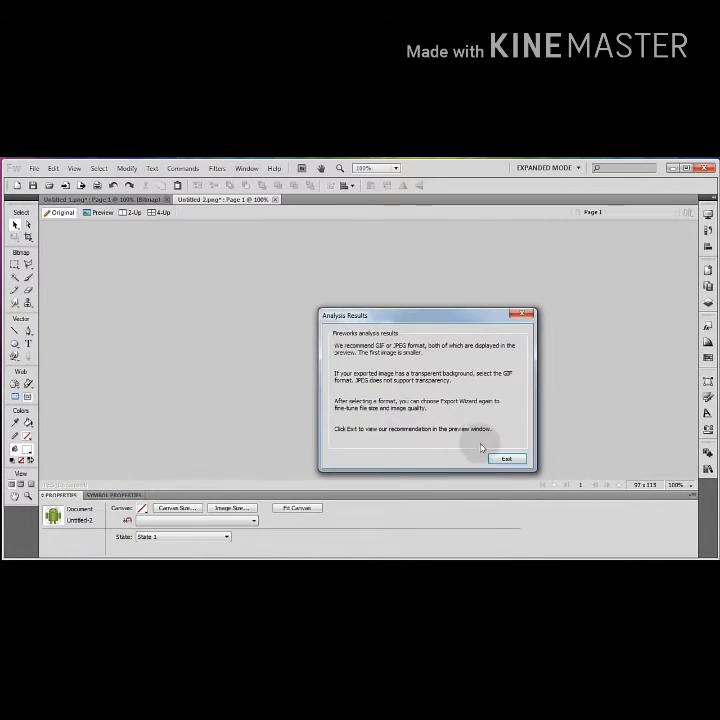
pyautogui.click(507, 459)
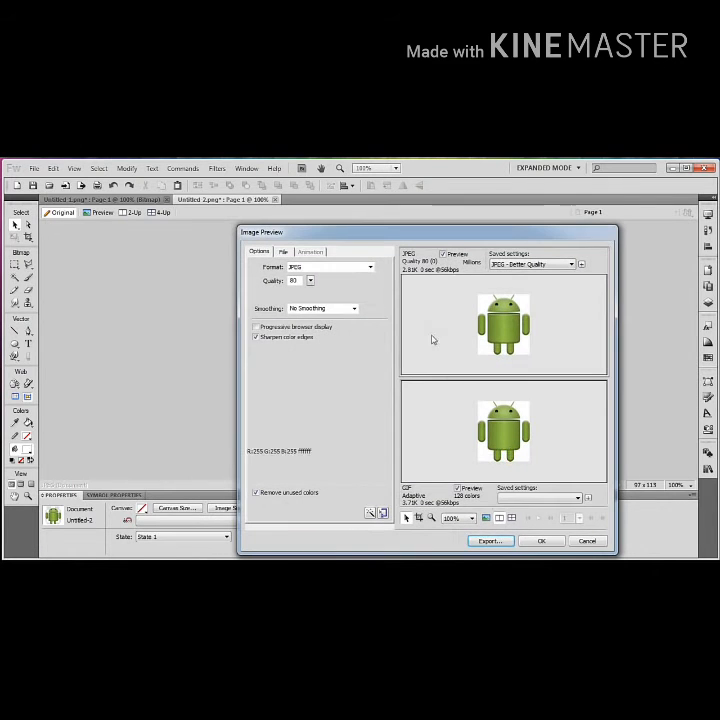
pyautogui.click(369, 269)
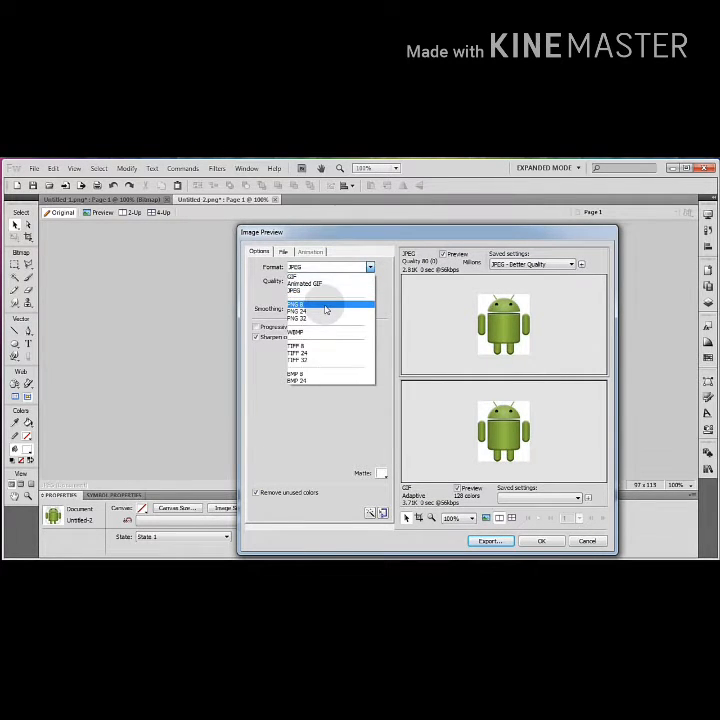
pyautogui.click(325, 320)
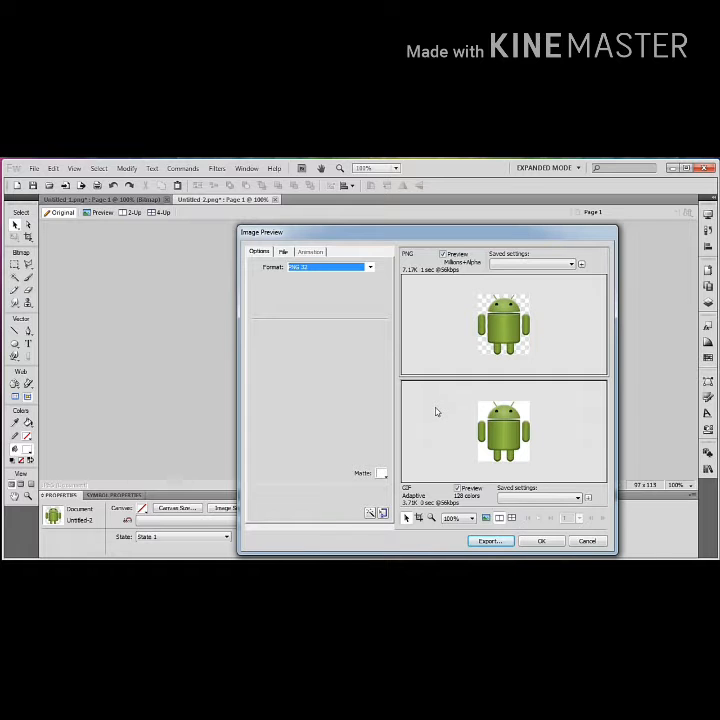
pyautogui.click(588, 541)
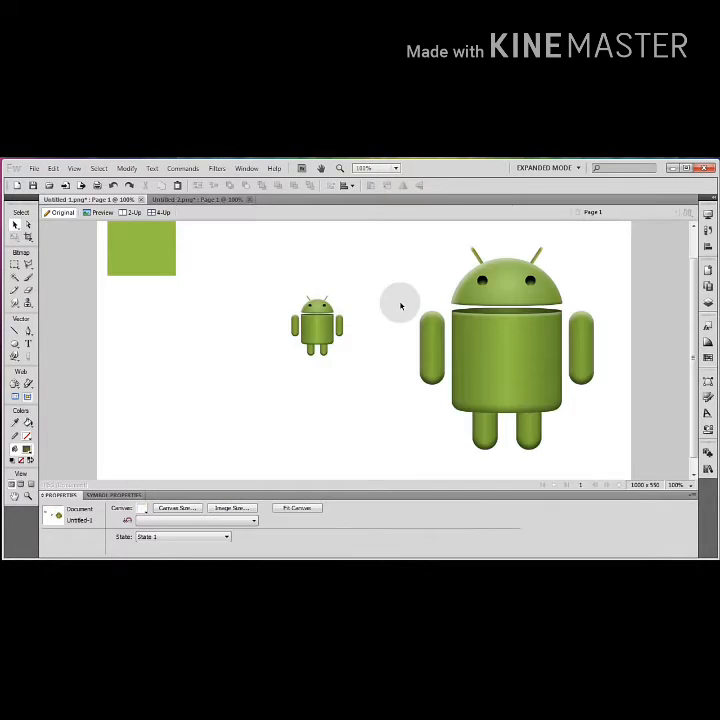
# Step: Paste a copy of the large robot group into a new 1000 by 800 pixel document with a white canvas
pyautogui.click(532, 332)
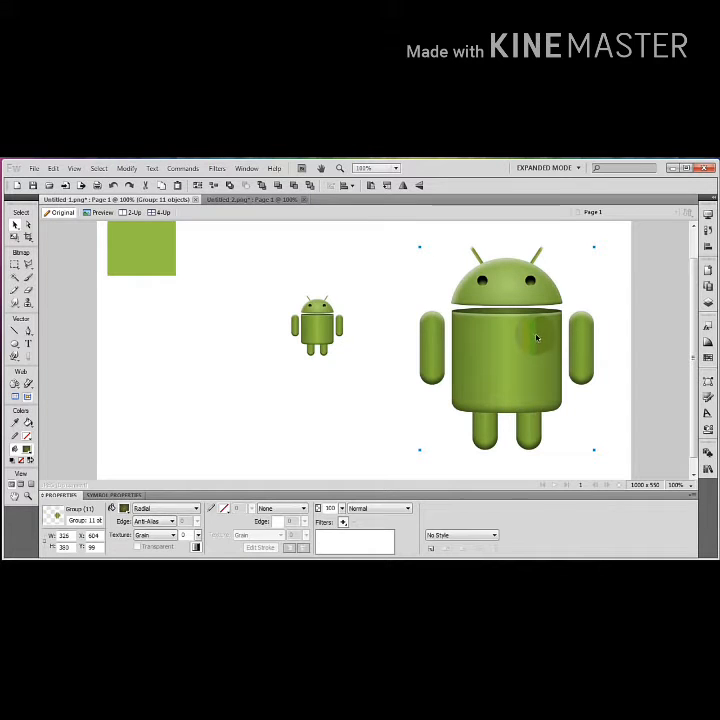
pyautogui.click(34, 168)
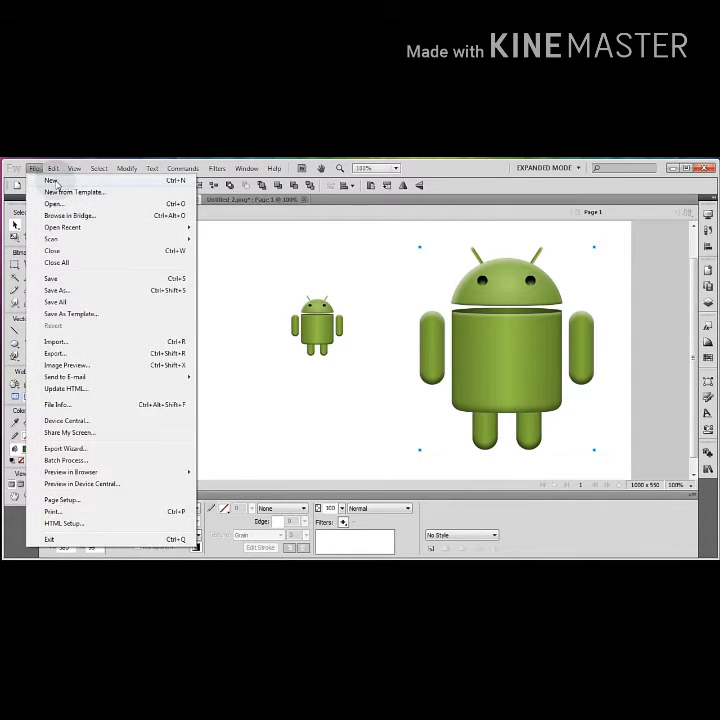
pyautogui.click(52, 180)
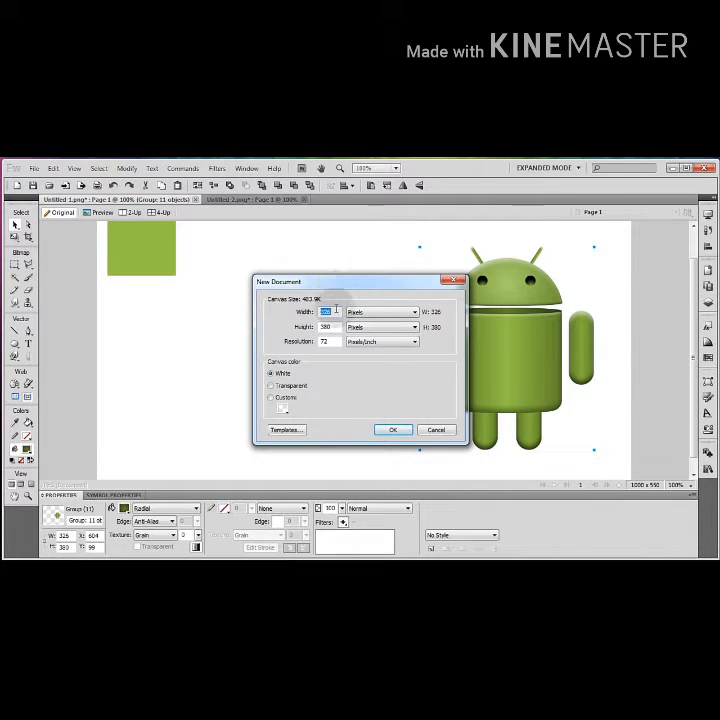
pyautogui.write('1000')
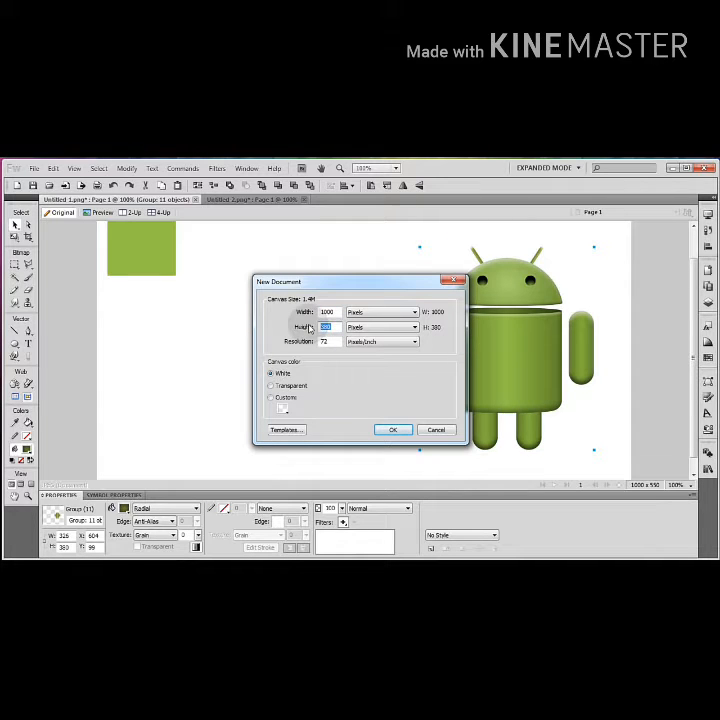
pyautogui.write('800')
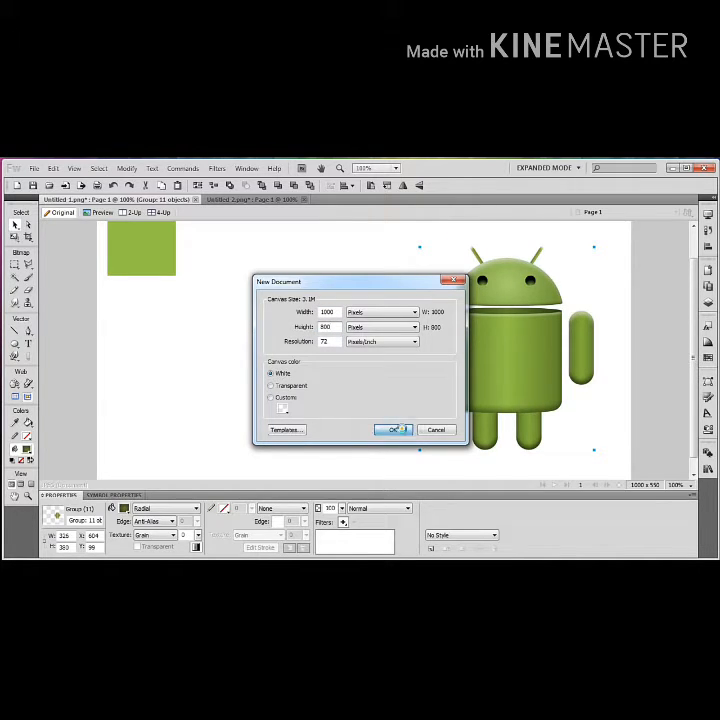
pyautogui.click(395, 430)
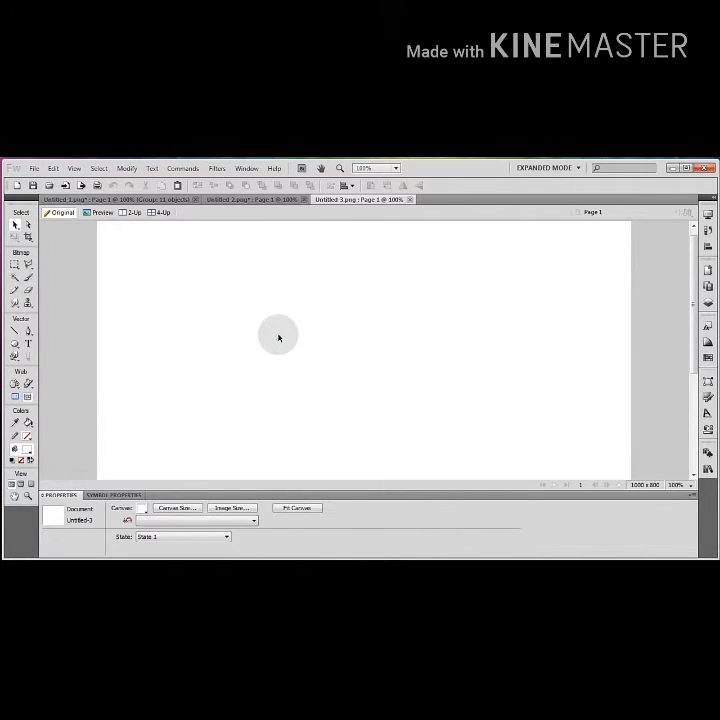
pyautogui.hotkey('ctrl', 'v')
# Step: Move the pasted robot to about X 22, Y 30 and scale it up to about 641 by 747 pixels
pyautogui.moveTo(495, 383); pyautogui.dragTo(333, 362)
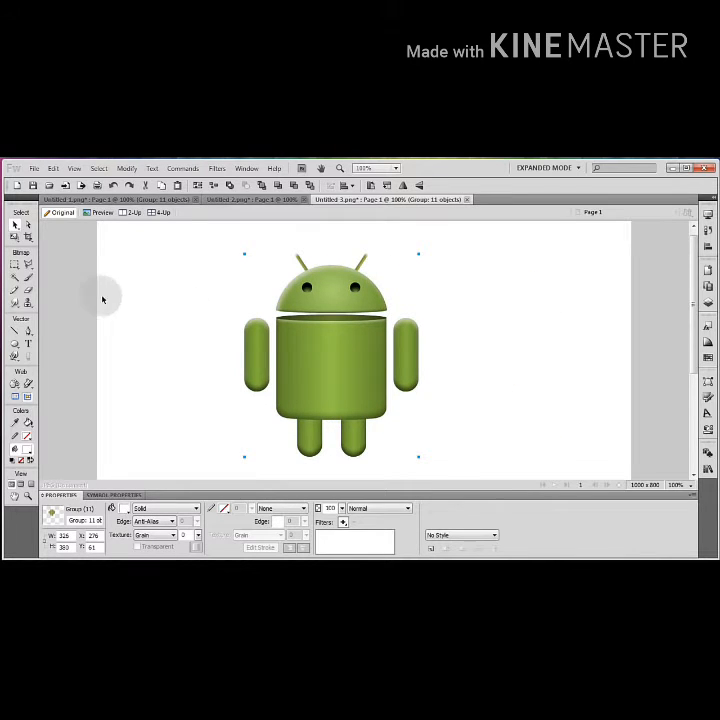
pyautogui.moveTo(289, 363); pyautogui.dragTo(170, 345)
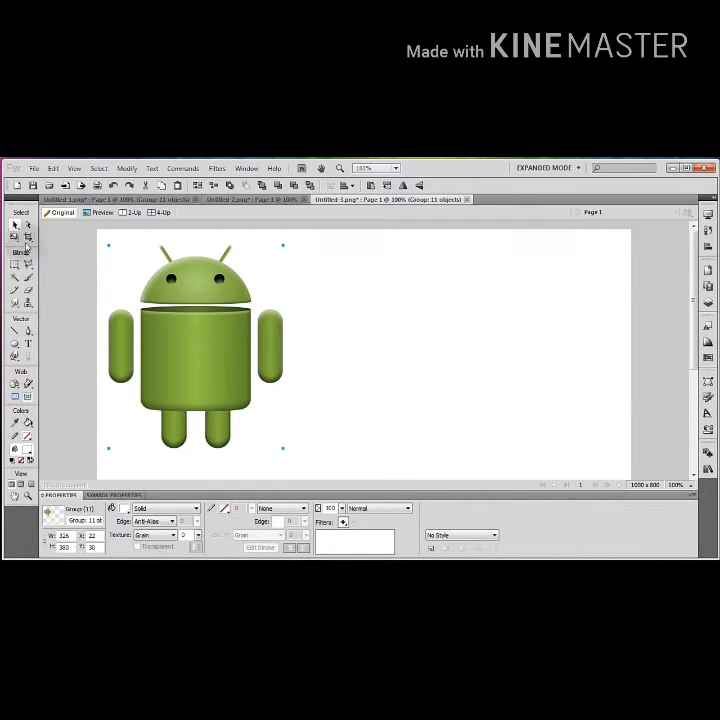
pyautogui.click(28, 237)
pyautogui.moveTo(283, 449); pyautogui.dragTo(450, 429)
pyautogui.click(15, 225)
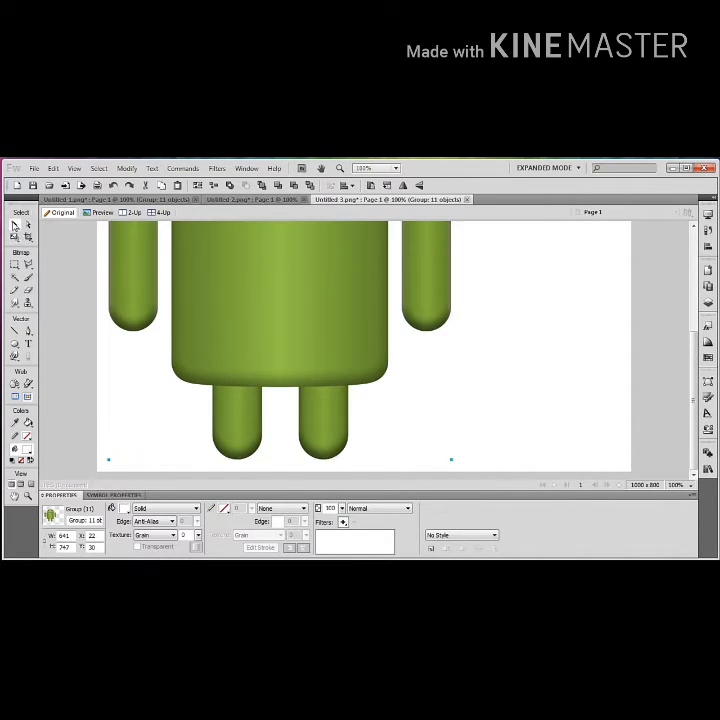
pyautogui.click(128, 354)
# Step: Duplicate the enlarged robot group with a horizontal offset and flatten the left one into a bitmap
pyautogui.scroll(5, 117, 364)
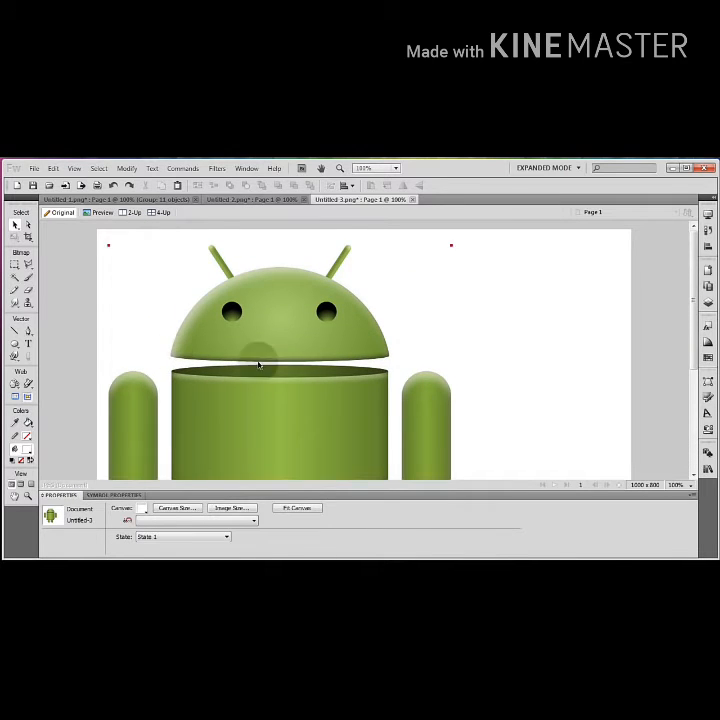
pyautogui.moveTo(290, 362); pyautogui.dragTo(338, 329)
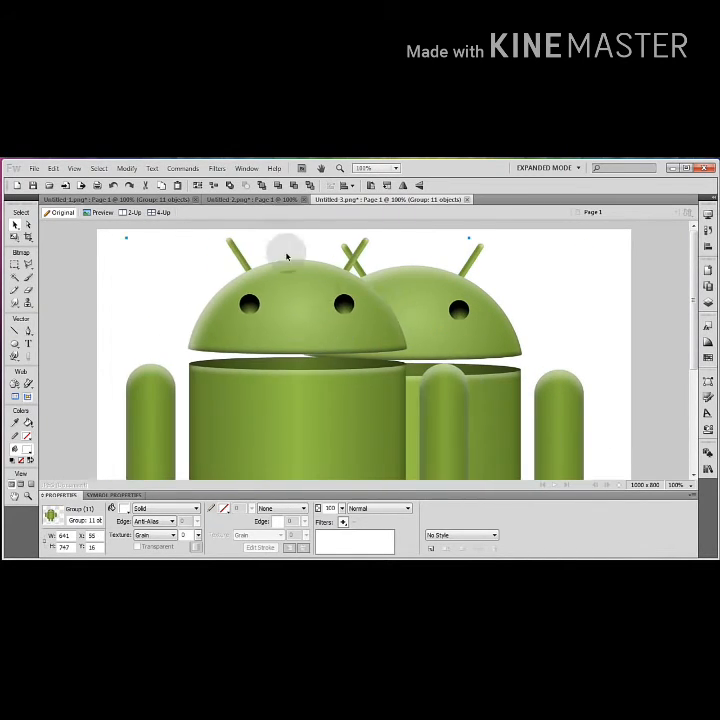
pyautogui.click(126, 168)
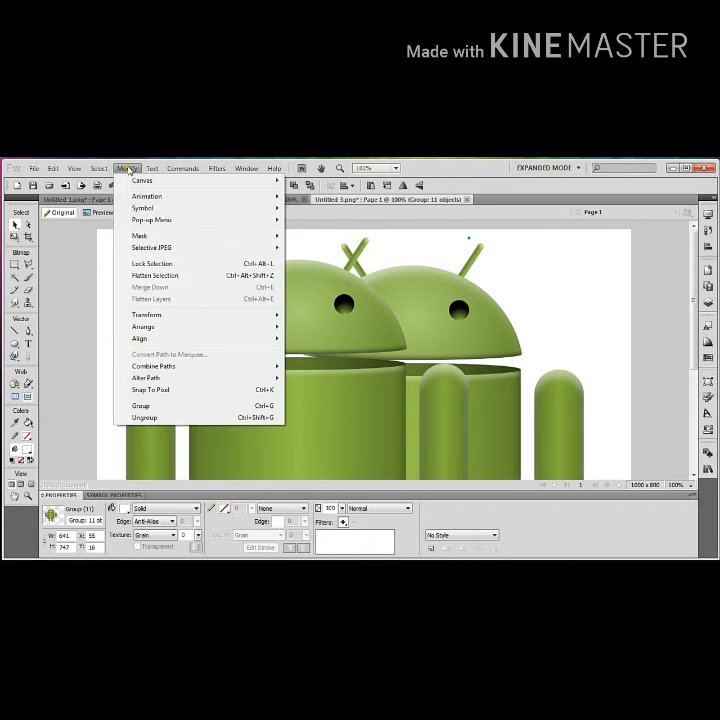
pyautogui.click(155, 275)
# Step: Scale the flattened robot down to about 205 by 239 pixels and place it at about X 71, Y 20
pyautogui.click(15, 236)
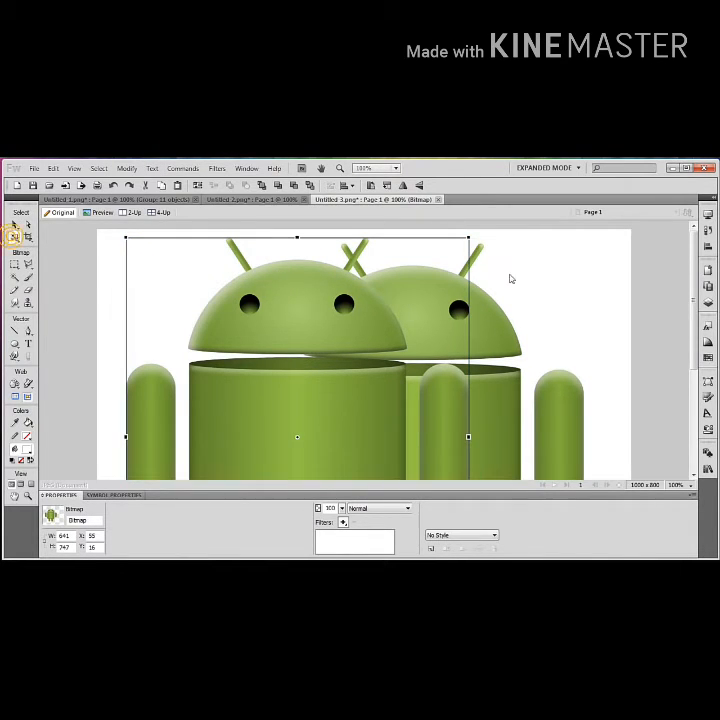
pyautogui.moveTo(469, 238); pyautogui.dragTo(211, 296)
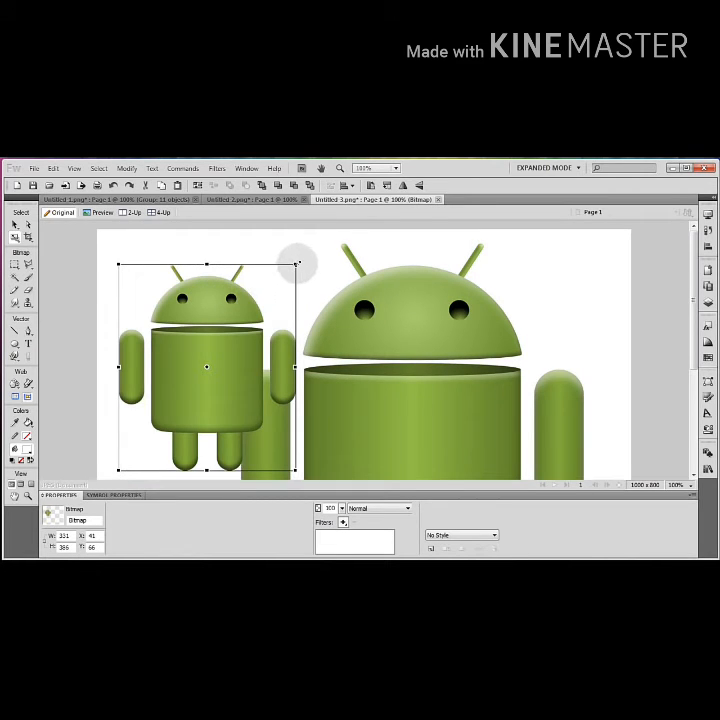
pyautogui.moveTo(295, 265); pyautogui.dragTo(207, 266)
pyautogui.click(15, 225)
pyautogui.click(74, 312)
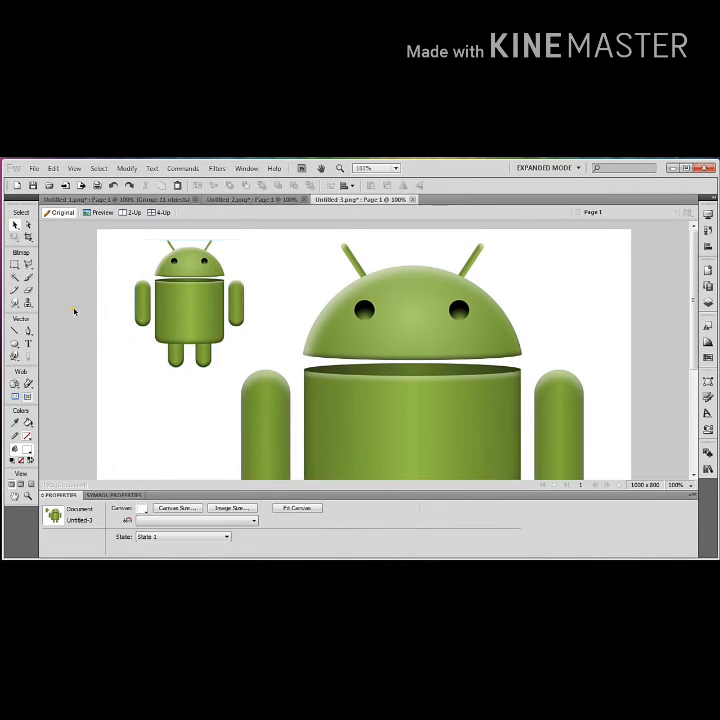
# Step: Duplicate the reduced robot bitmap below itself and scale the copy down to about 123 by 143 pixels
pyautogui.click(188, 310)
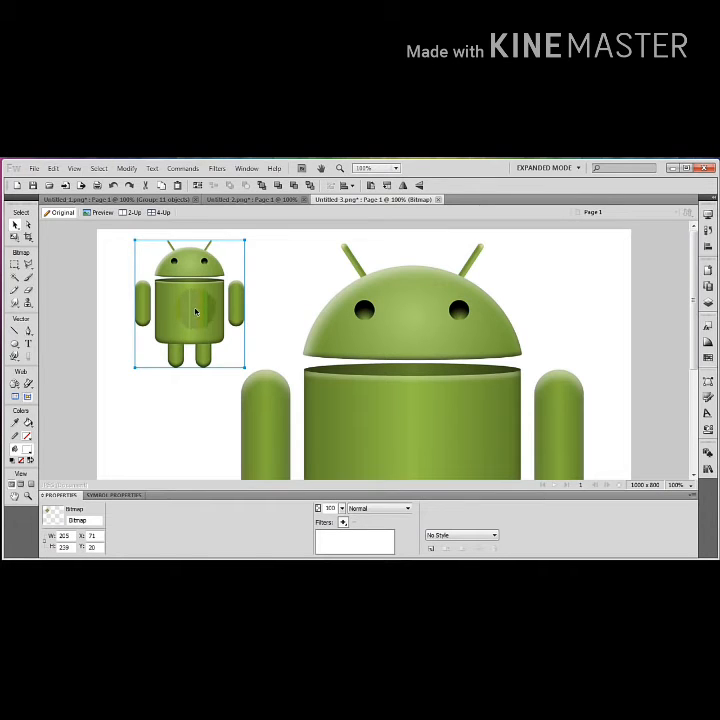
pyautogui.moveTo(195, 312); pyautogui.dragTo(168, 425)
pyautogui.click(15, 237)
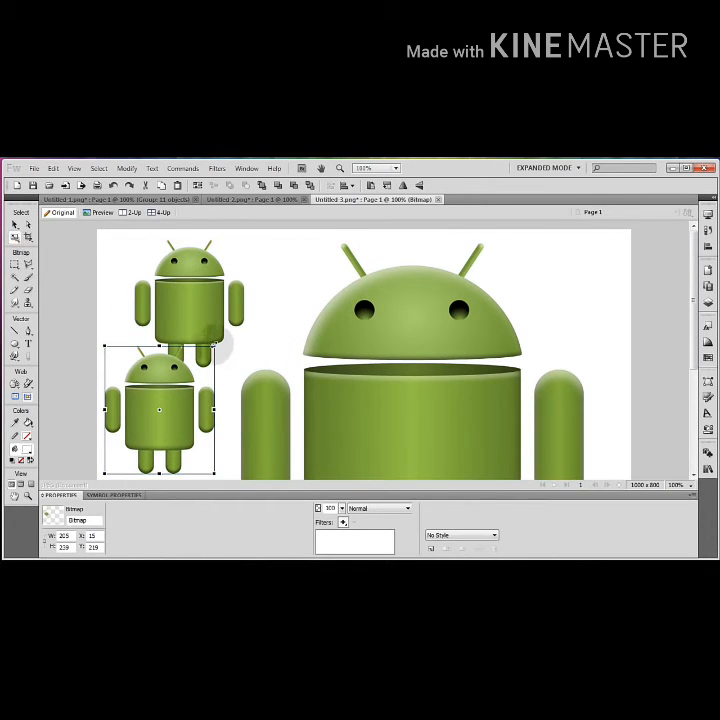
pyautogui.moveTo(213, 345); pyautogui.dragTo(171, 398)
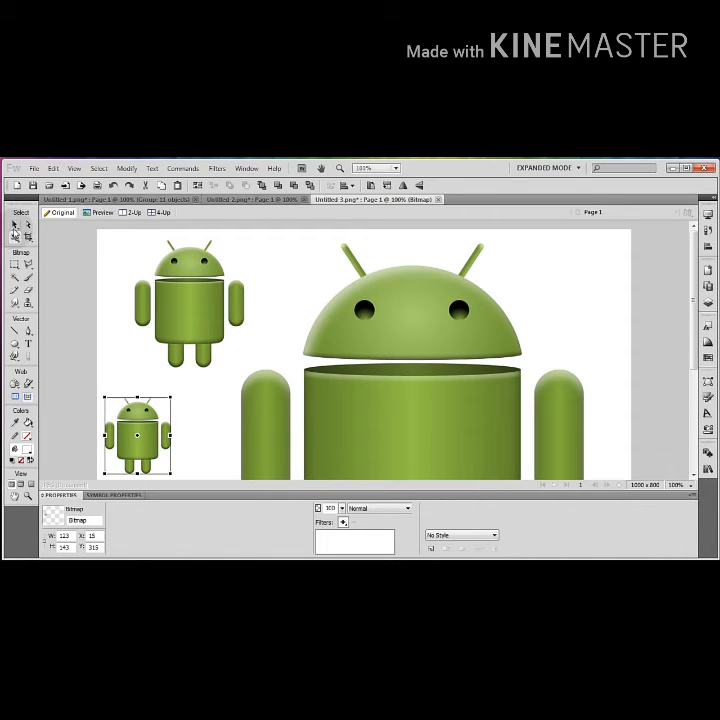
pyautogui.click(15, 224)
# Step: Move the smallest robot to about X 58, Y 286 and the large robot group to about X 222, Y 20
pyautogui.moveTo(148, 454); pyautogui.dragTo(169, 431)
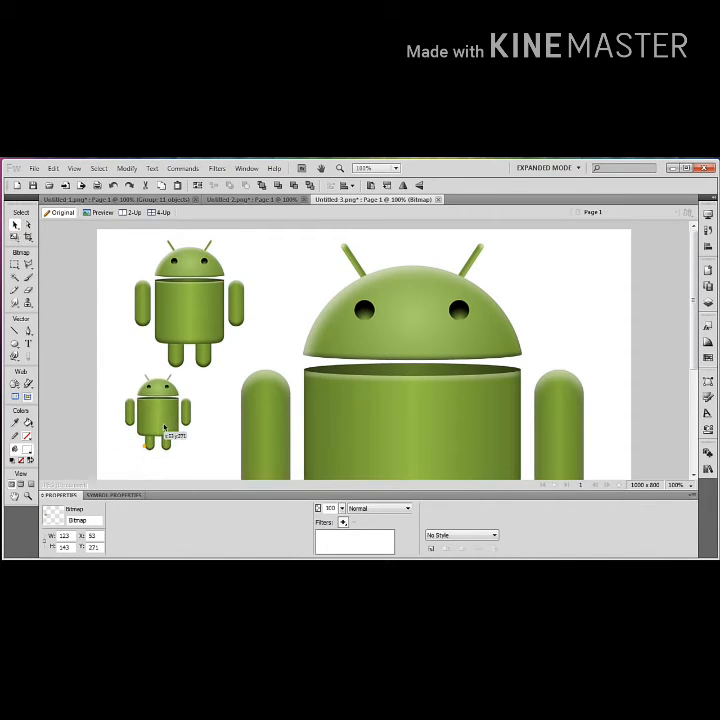
pyautogui.click(212, 386)
pyautogui.click(157, 412)
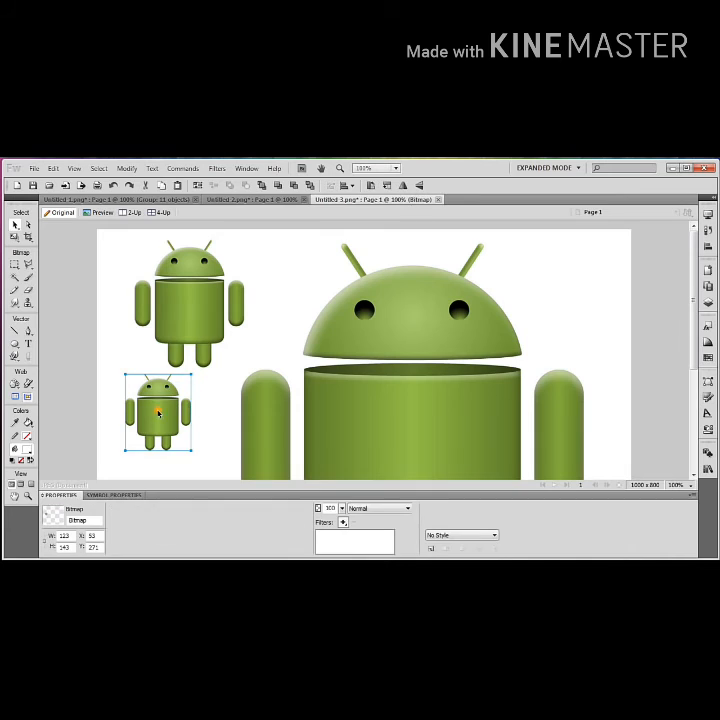
pyautogui.moveTo(157, 412); pyautogui.dragTo(162, 427)
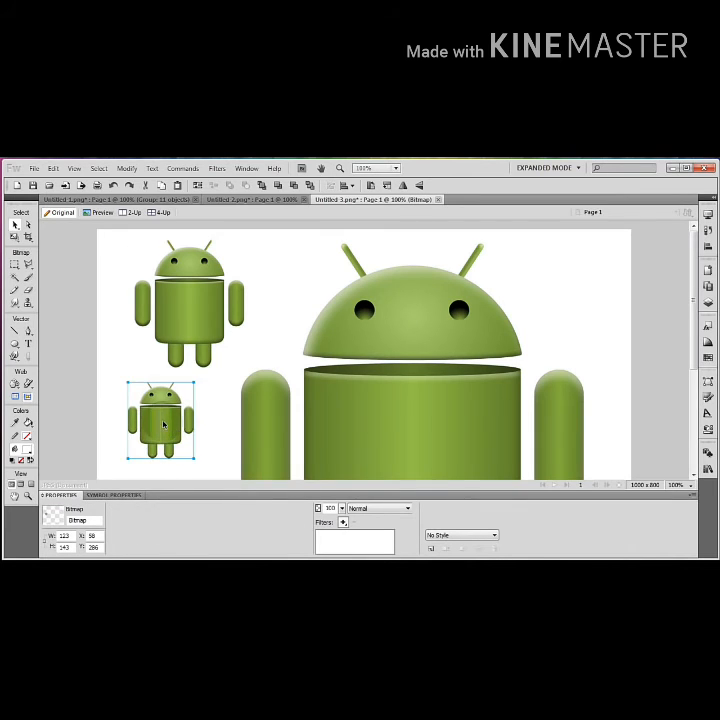
pyautogui.click(211, 392)
pyautogui.hotkey('ctrl', '5')
pyautogui.moveTo(394, 350); pyautogui.dragTo(381, 348)
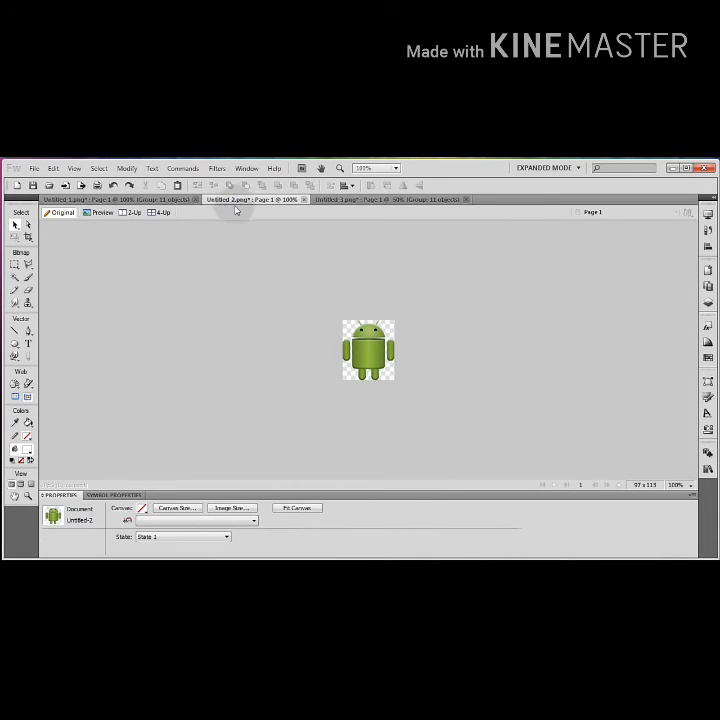
# Step: In Untitled-1.png, move the large robot group to about X 500, Y 100 and the small robot to about X 310, Y 192
pyautogui.click(146, 199)
pyautogui.click(256, 306)
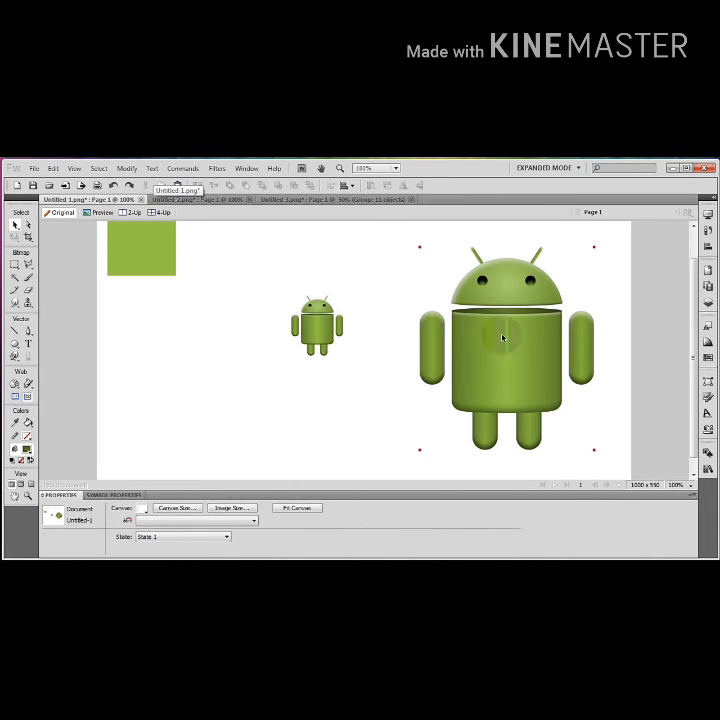
pyautogui.moveTo(501, 337); pyautogui.dragTo(458, 343)
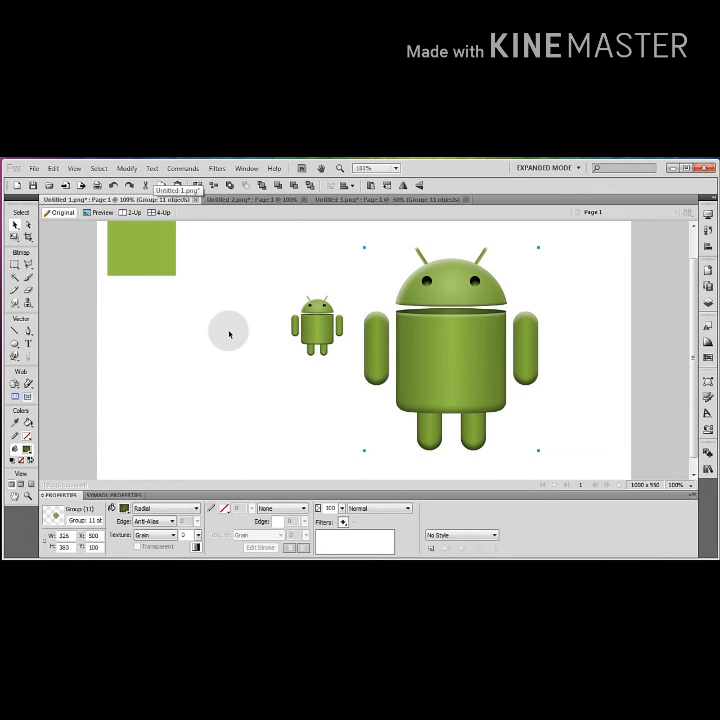
pyautogui.moveTo(323, 329); pyautogui.dragTo(294, 331)
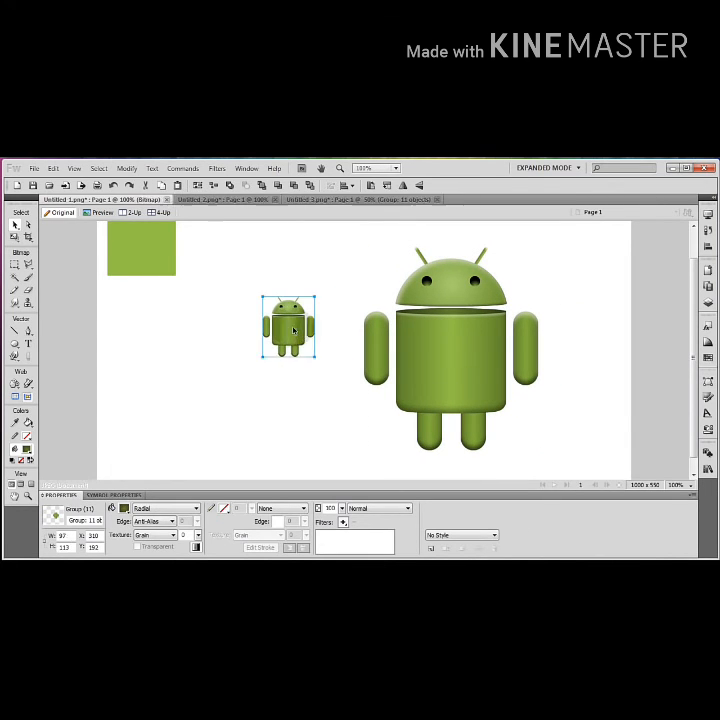
# Step: Close the Untitled-3.png and Untitled-2.png documents without saving their changes
pyautogui.click(376, 201)
pyautogui.click(411, 199)
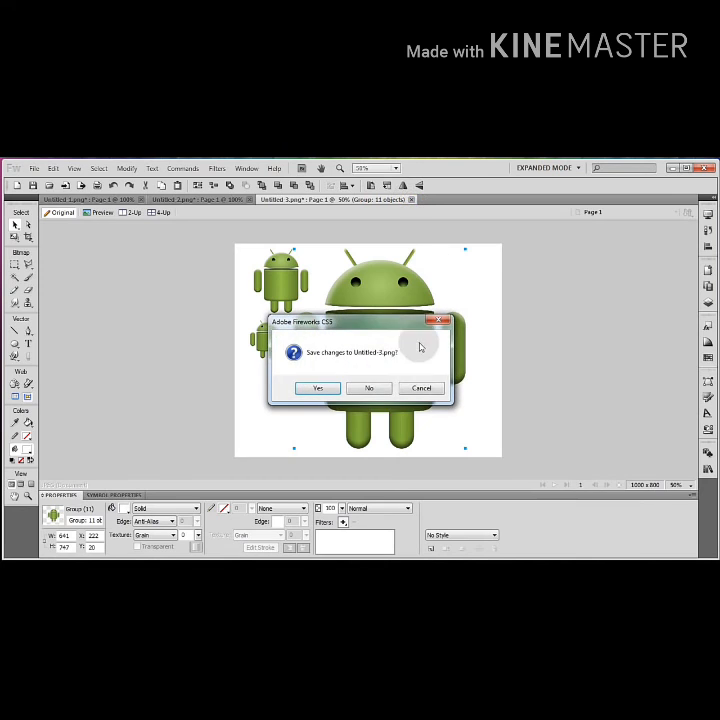
pyautogui.click(388, 392)
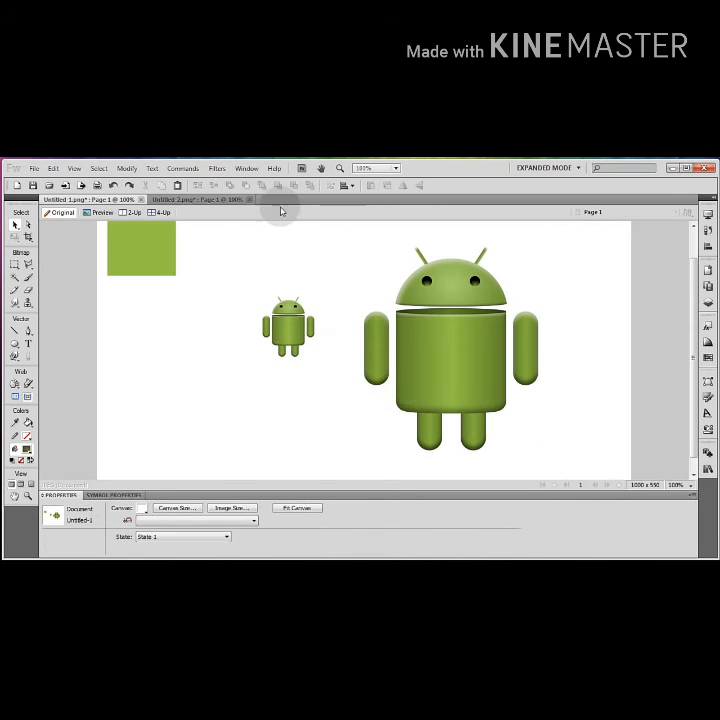
pyautogui.click(220, 202)
pyautogui.click(249, 200)
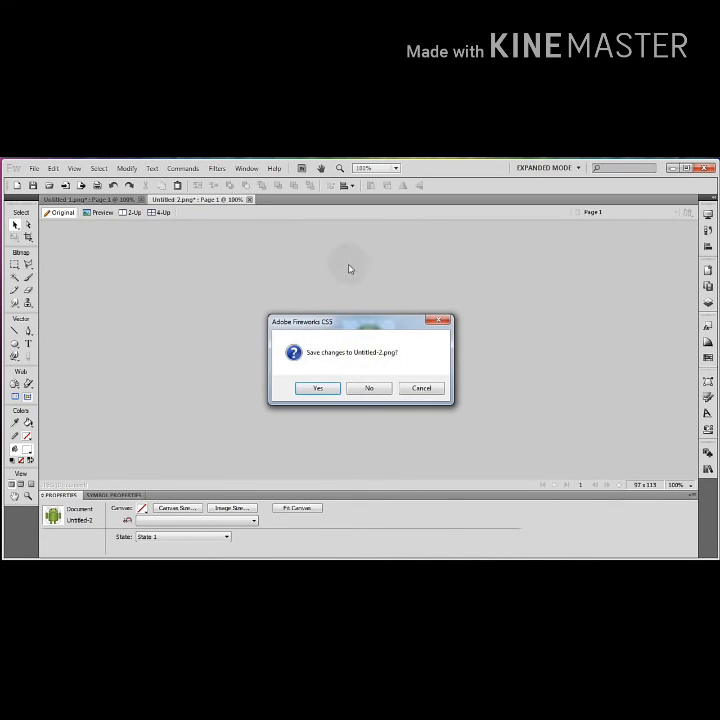
pyautogui.click(379, 392)
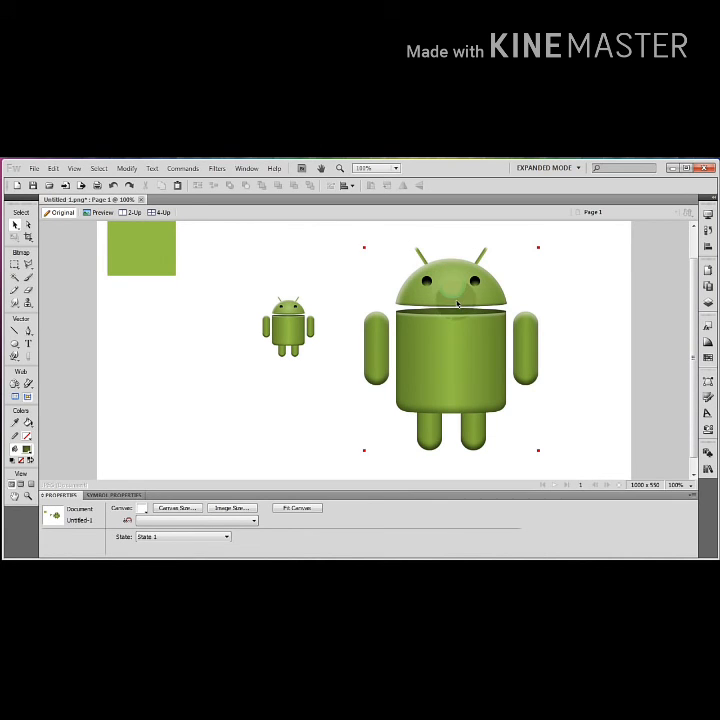
# Step: Move the large robot group closer to the small robot, to about X 452, Y 102
pyautogui.click(458, 301)
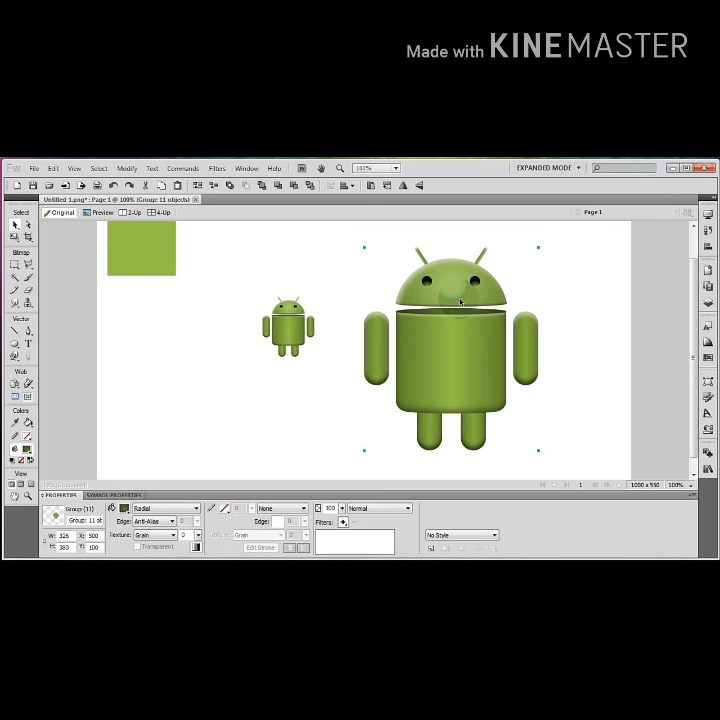
pyautogui.moveTo(460, 301); pyautogui.dragTo(437, 303)
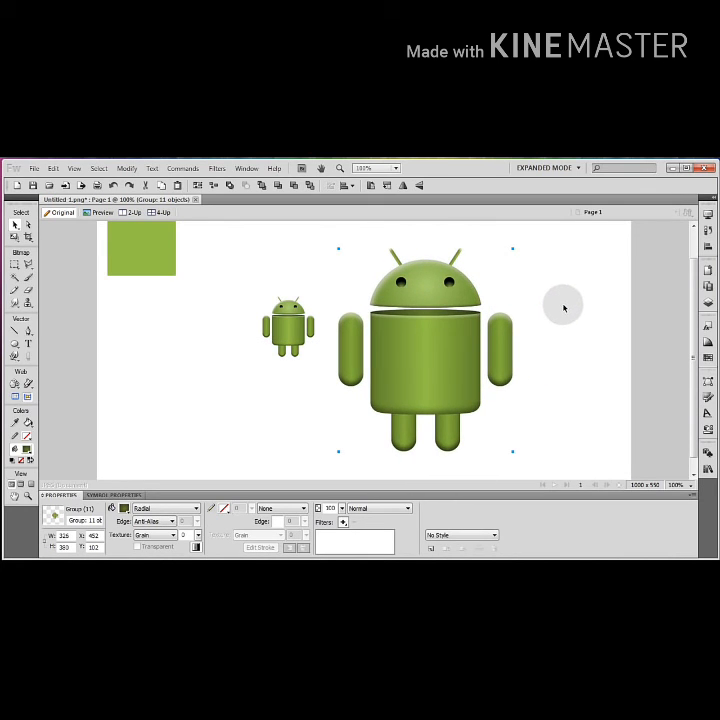